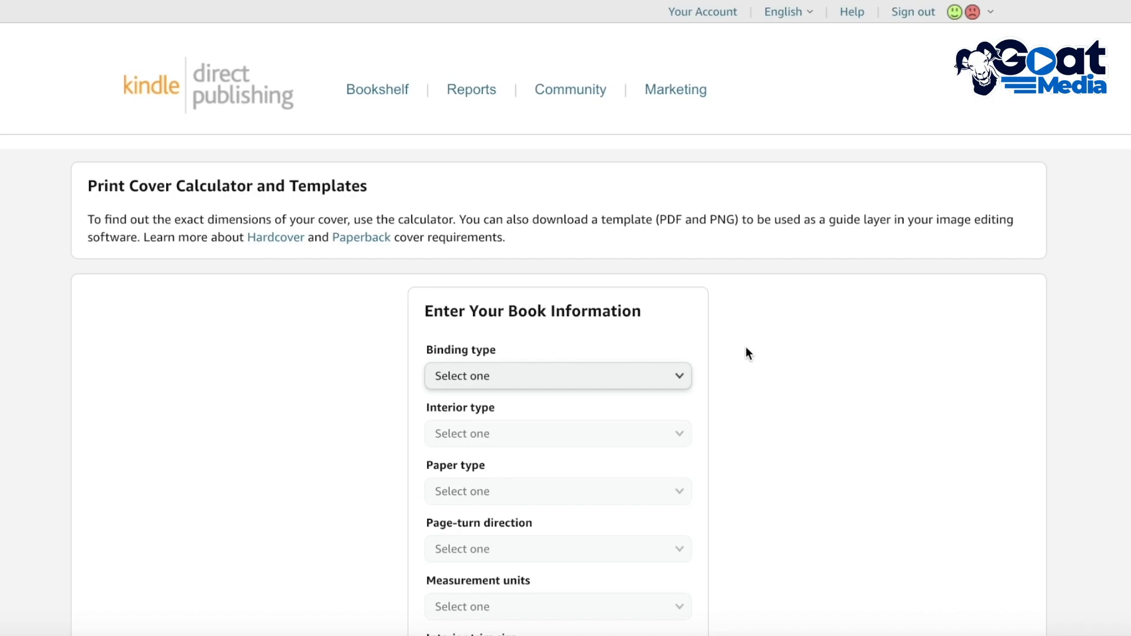
- Set the book's binding type to Paperback in the print cover calculator
scroll(738, 352, down, 1)
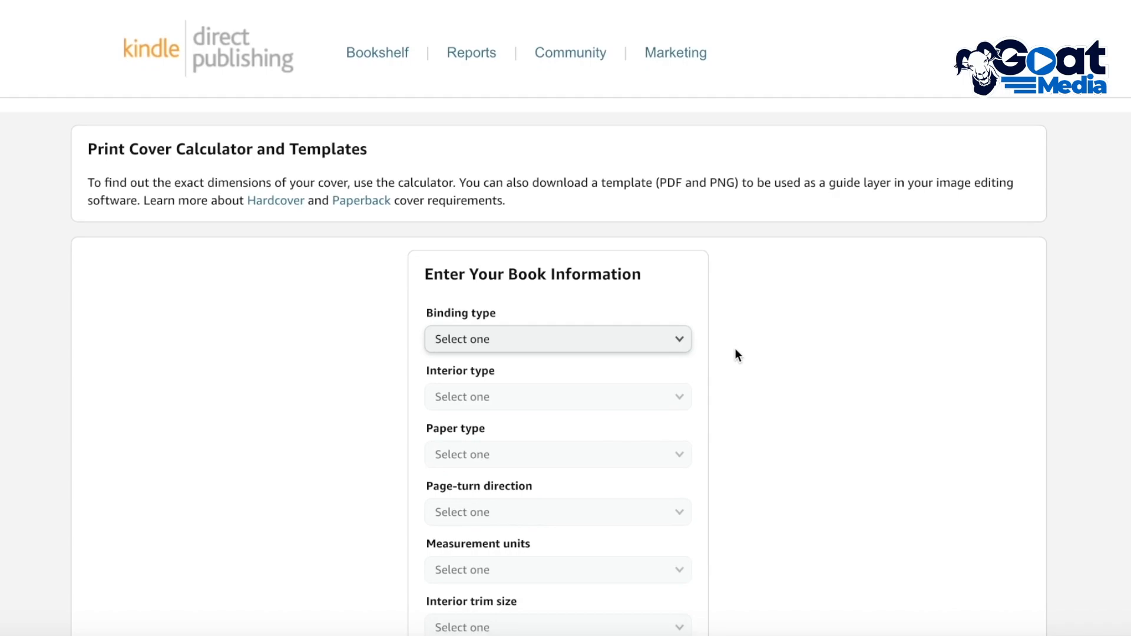
scroll(736, 350, down, 4)
click(500, 194)
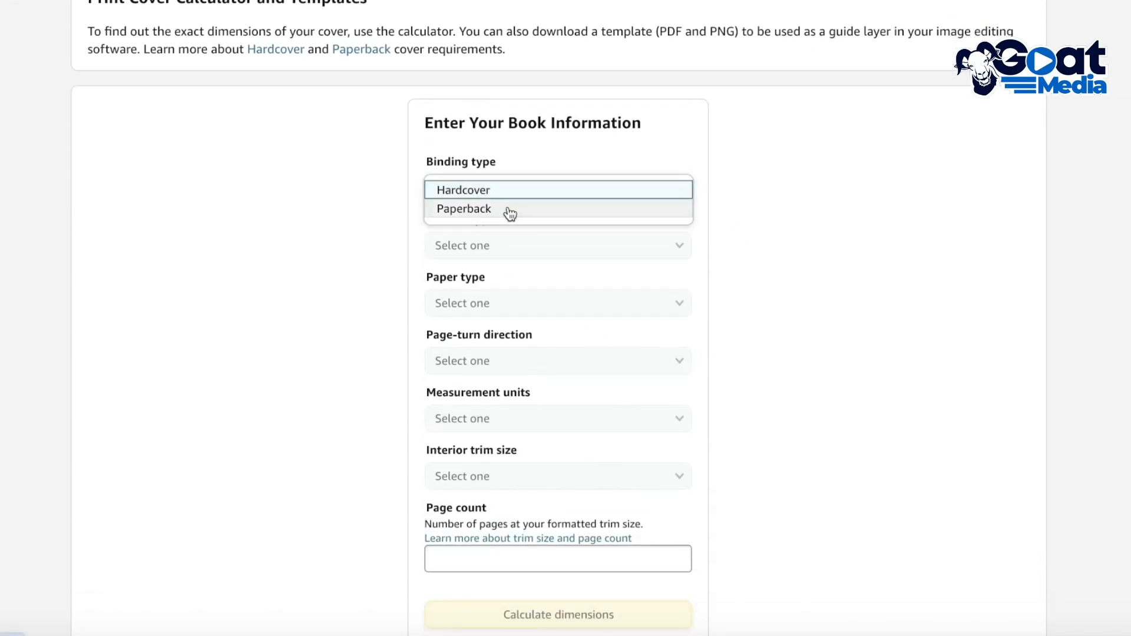
click(643, 172)
click(596, 189)
click(595, 189)
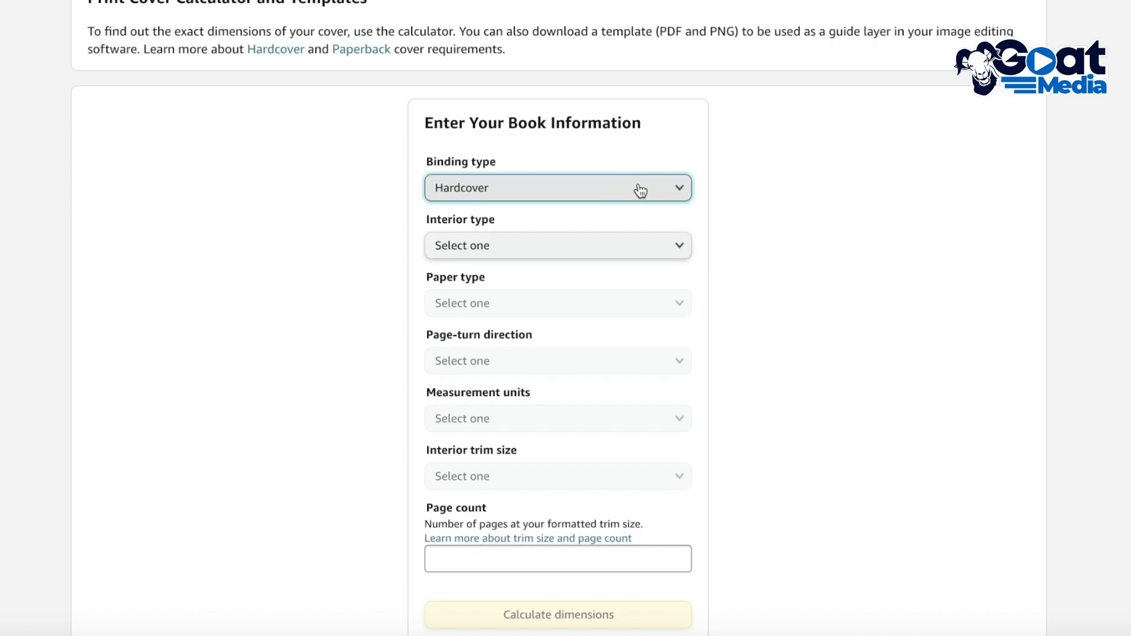
click(640, 191)
click(606, 207)
- Set the interior type to Standard color and the paper type to White paper
click(568, 245)
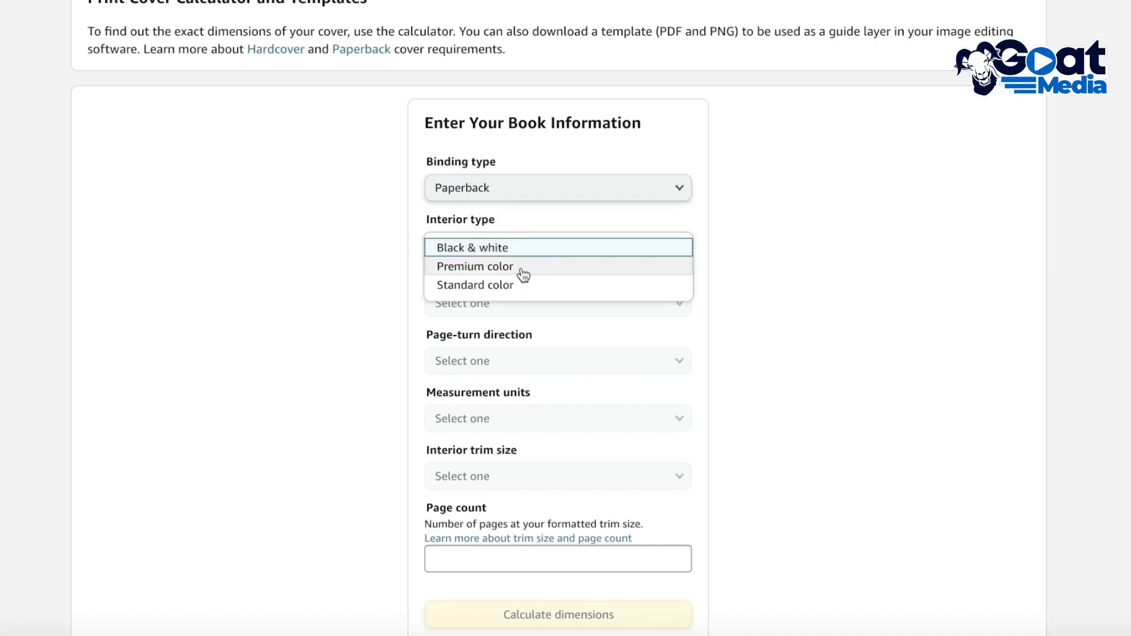
click(502, 286)
click(498, 304)
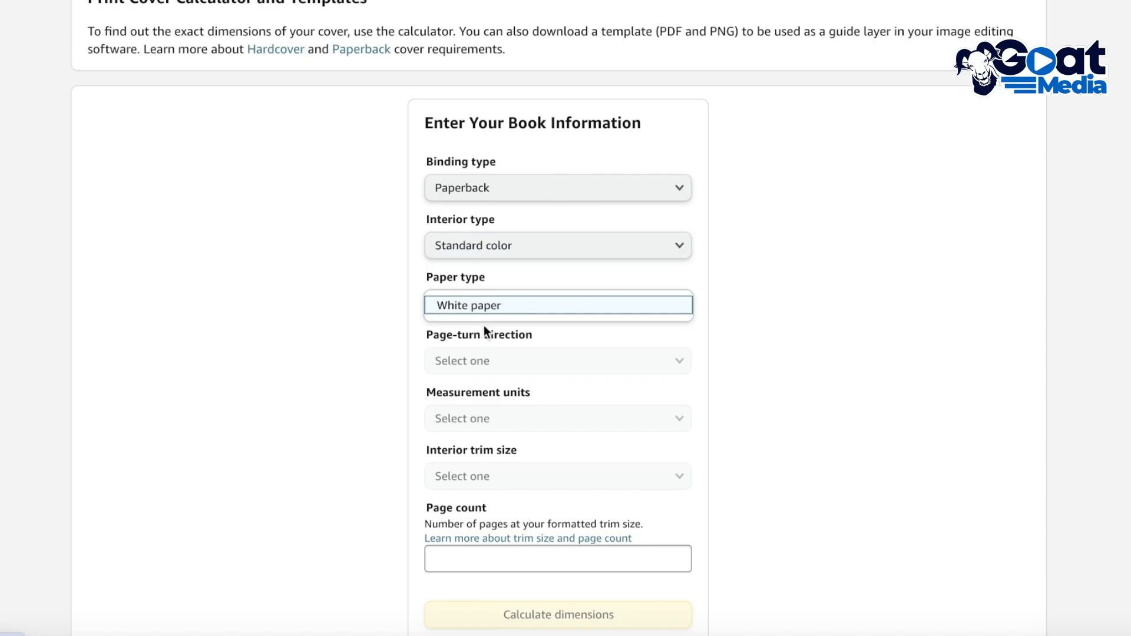
click(480, 305)
- Set the page-turn direction to Left to Right and the measurement units to Inches
click(488, 368)
click(490, 362)
click(494, 419)
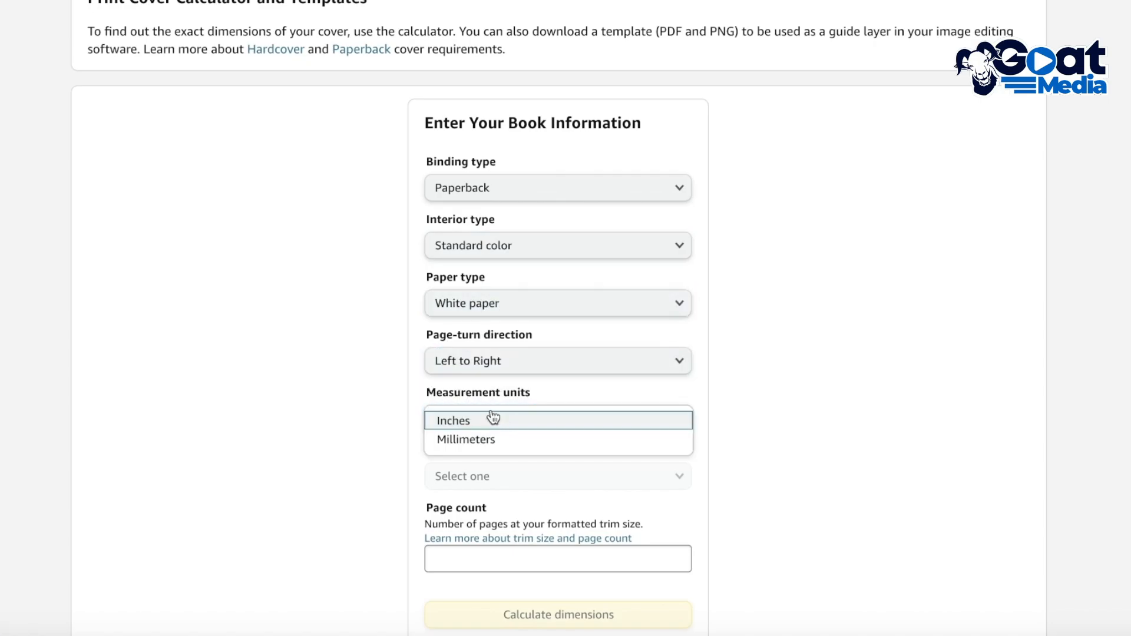
click(494, 419)
- Set the interior trim size to 6 x 9 in
scroll(497, 430, down, 3)
click(519, 281)
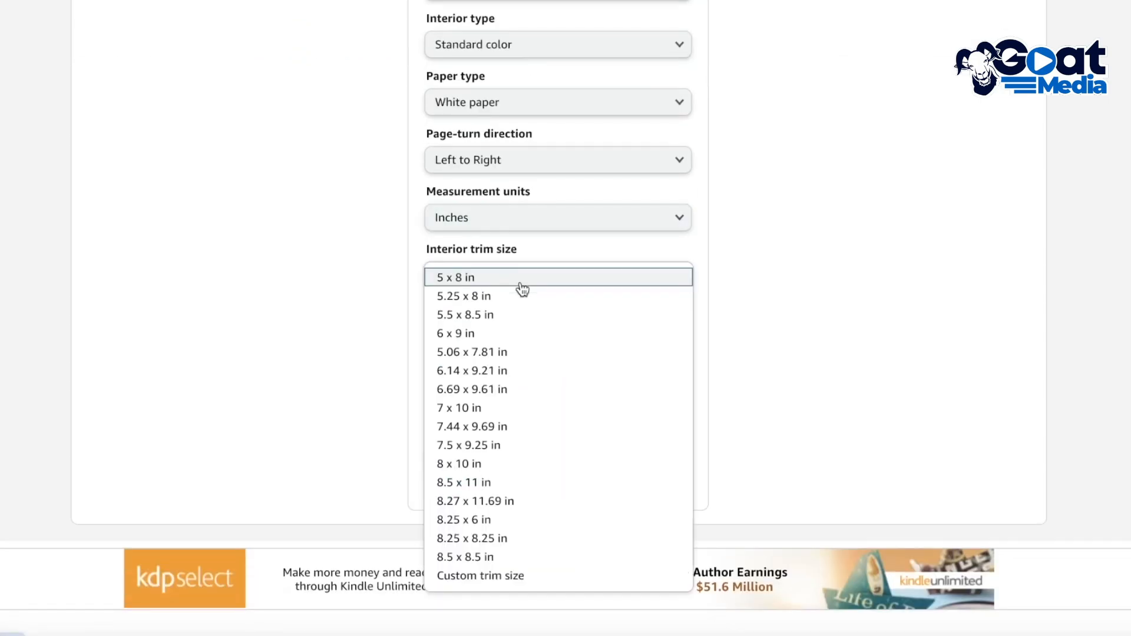
click(496, 333)
- Set the page count to 50 and calculate the cover dimensions
click(491, 353)
text(100)
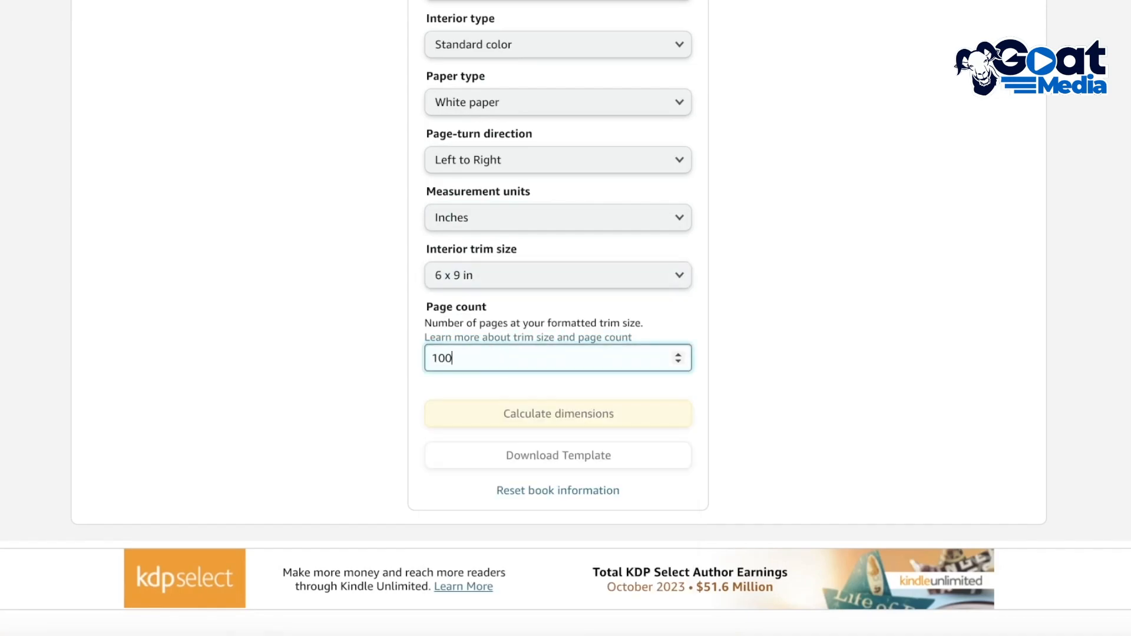
text(500)
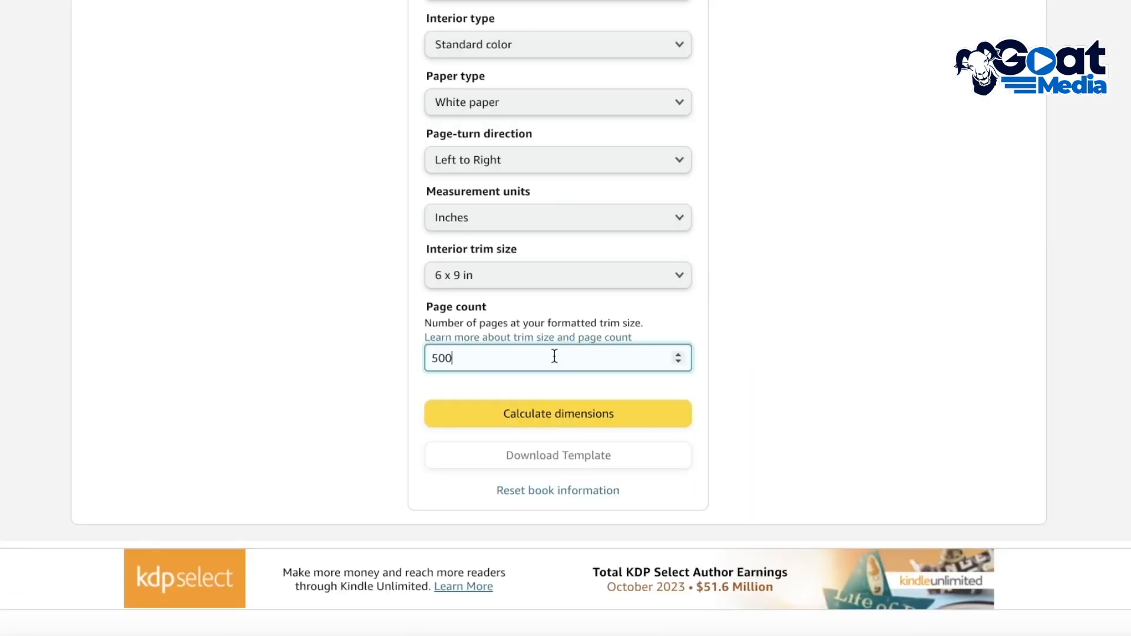
double_click(554, 356)
text(50)
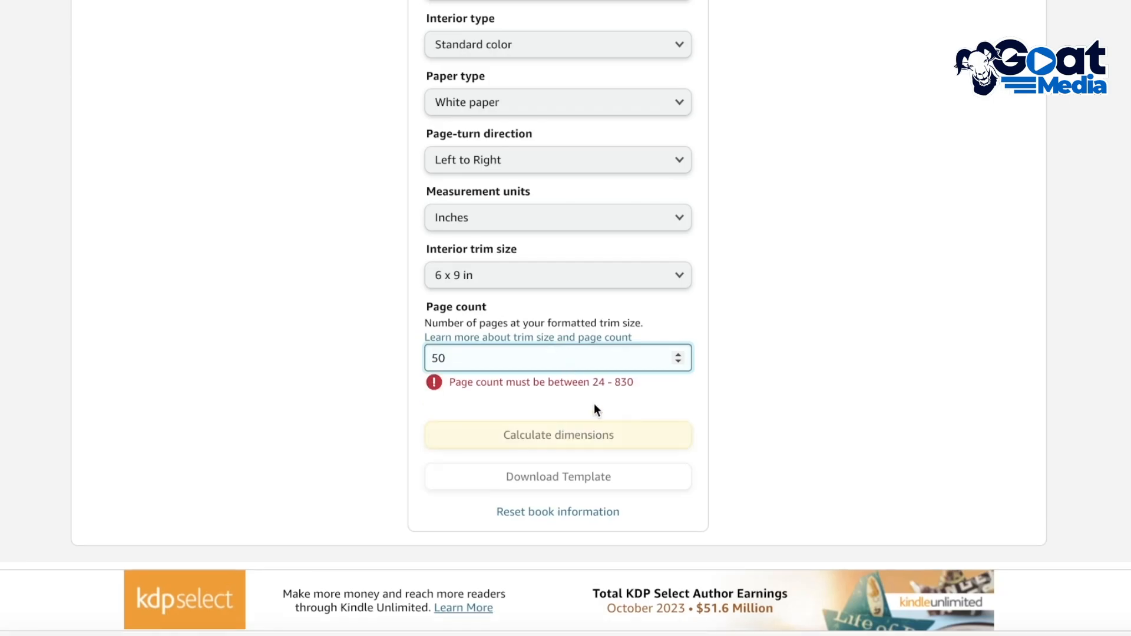
click(782, 325)
click(610, 407)
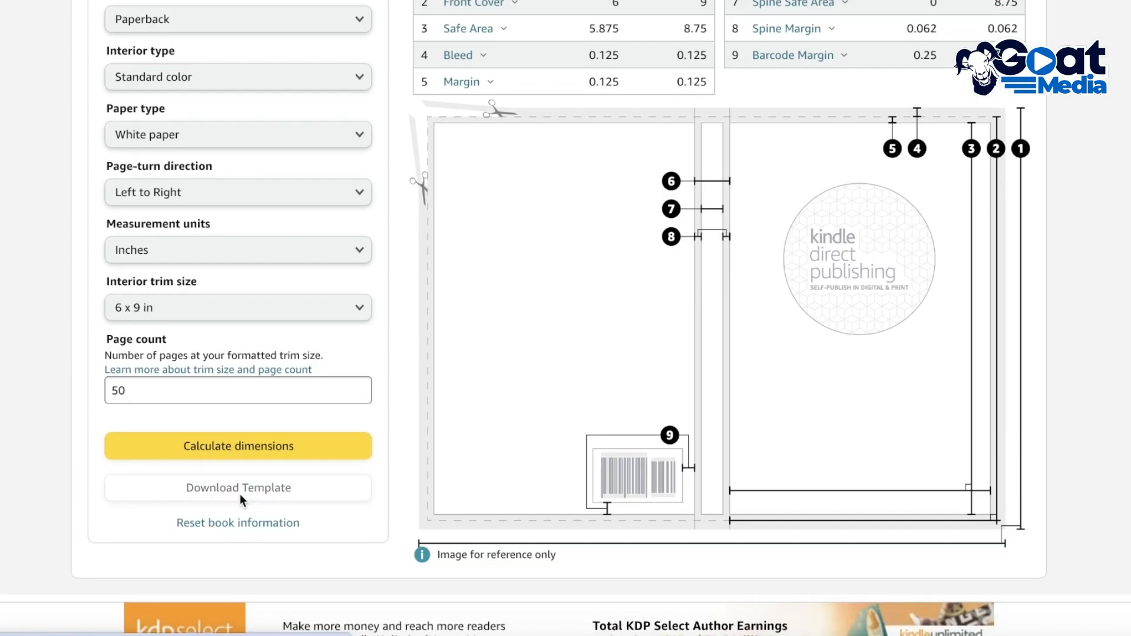
- Extract the downloaded paperback cover template archive and view its files, then return to the calculated cover layout
scroll(493, 330, up, 3)
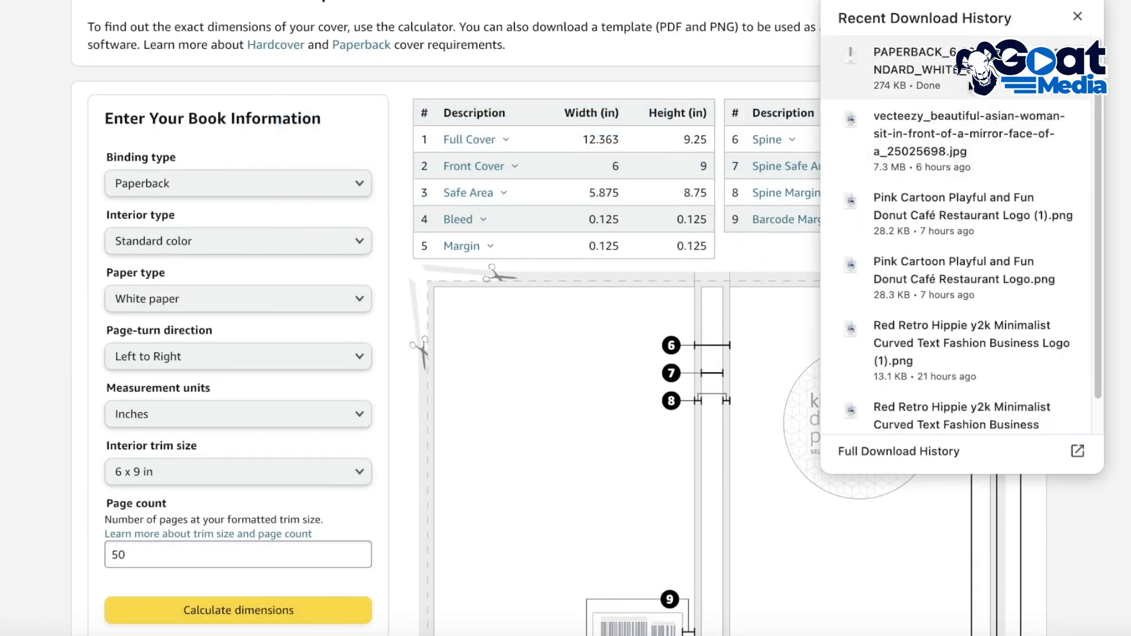
click(969, 82)
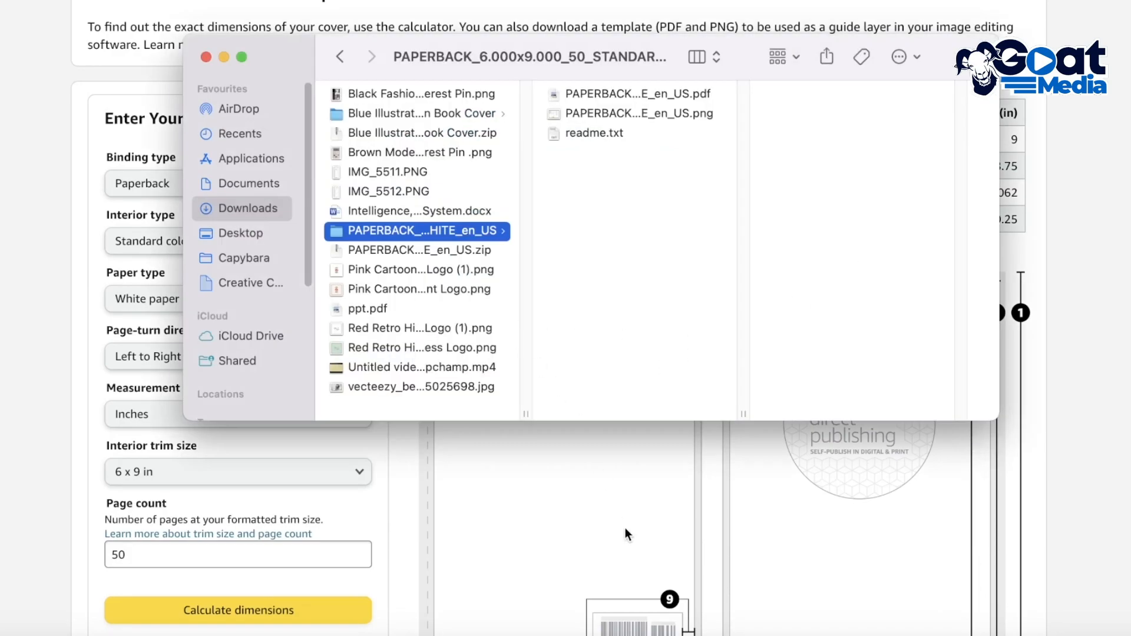
click(834, 503)
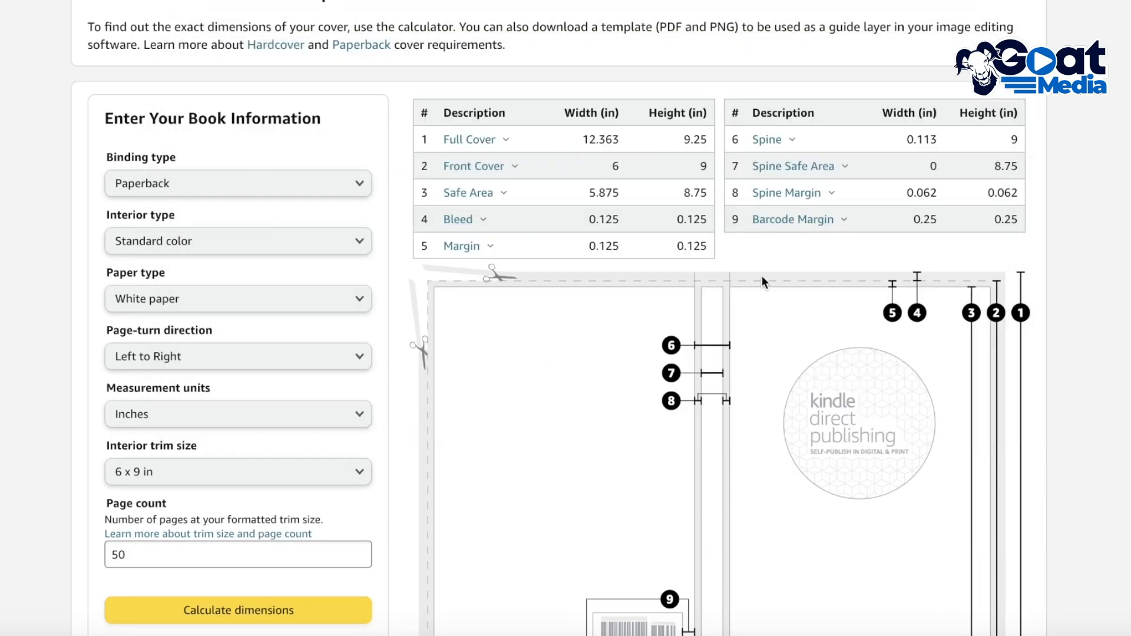
scroll(747, 277, down, 3)
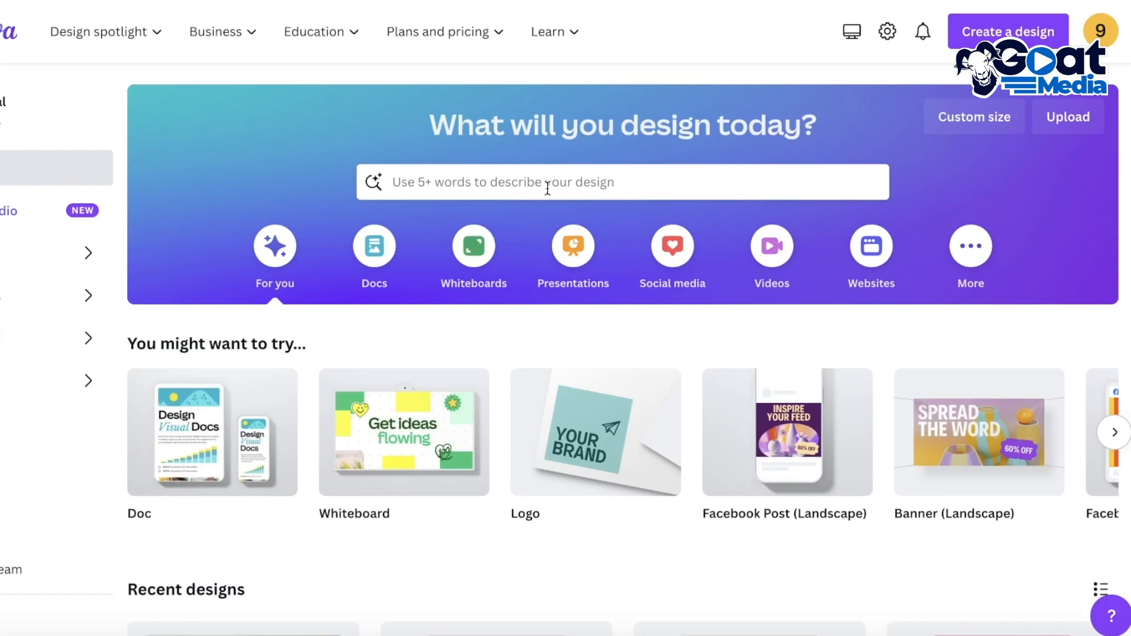
- Switch to Canva and search its templates for "ebook template"
click(547, 188)
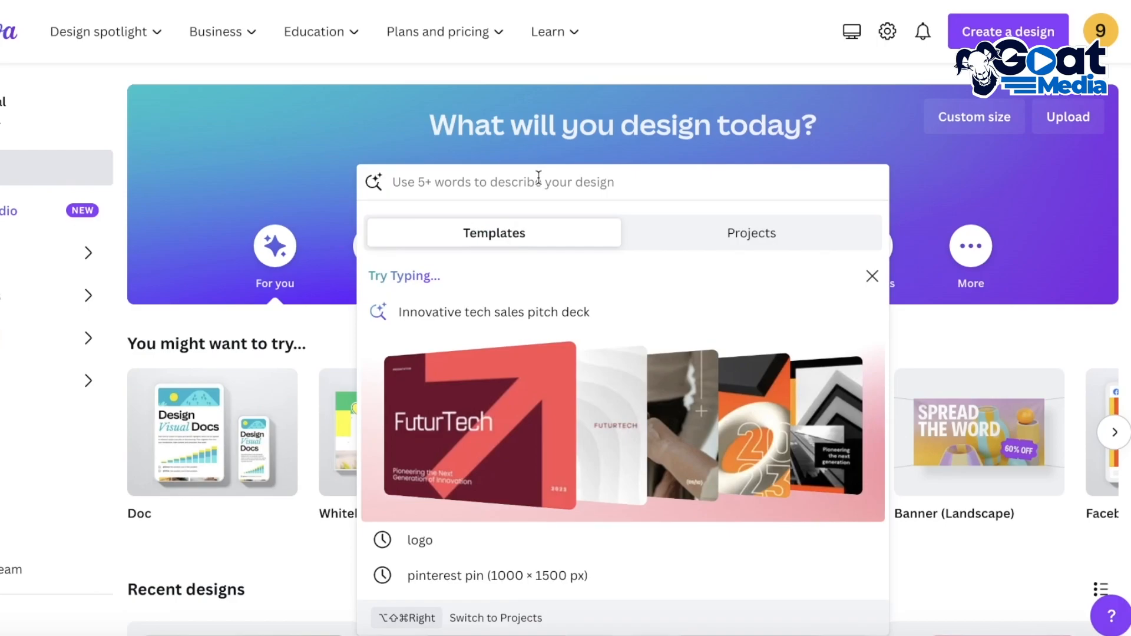
text(e)
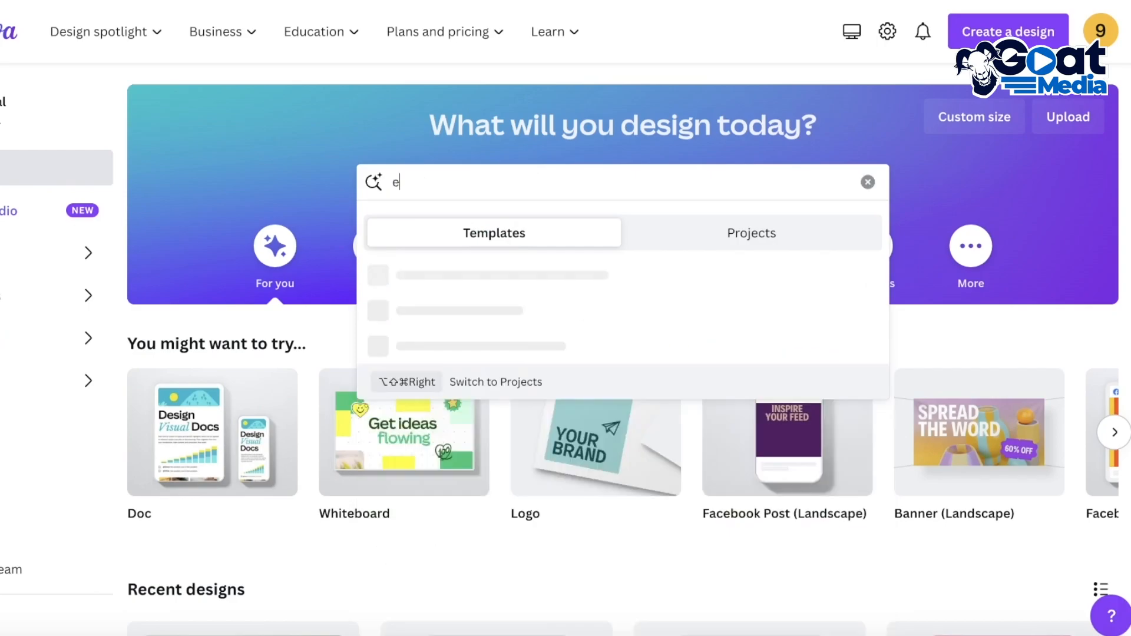
text(book template)
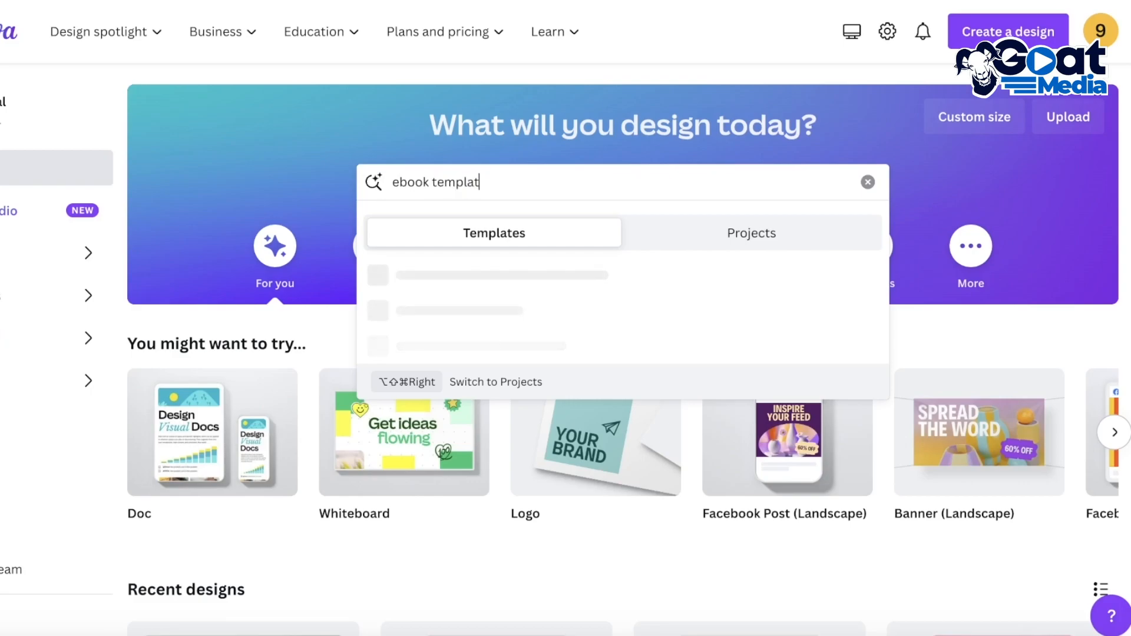
key(Return)
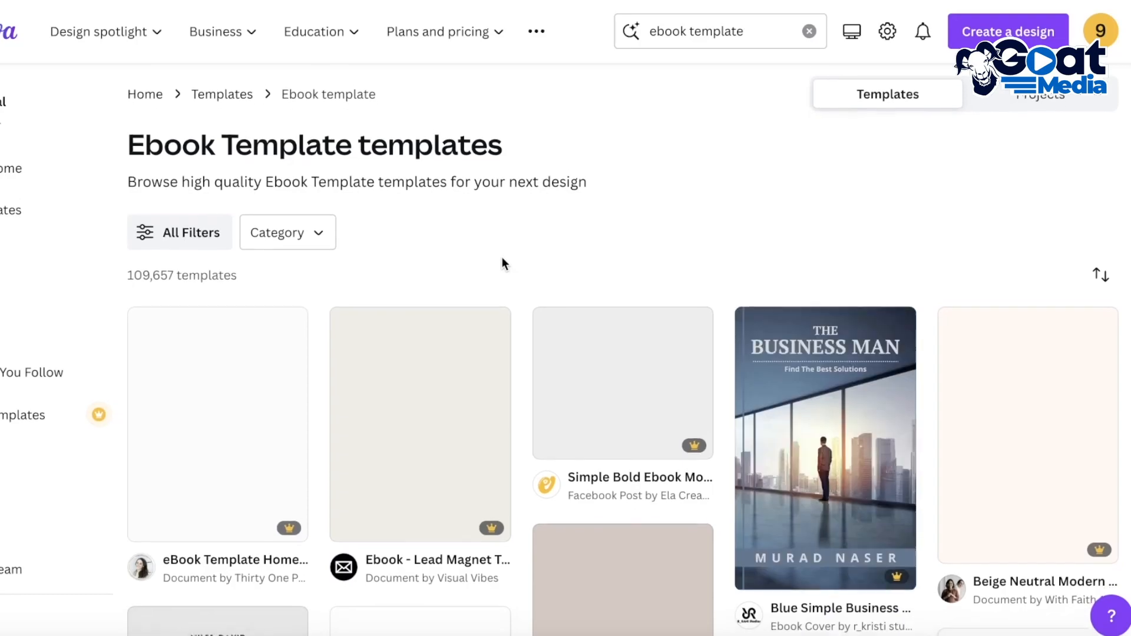
- Examine the cover and document designs in the ebook template results
scroll(500, 262, down, 3)
scroll(329, 241, down, 15)
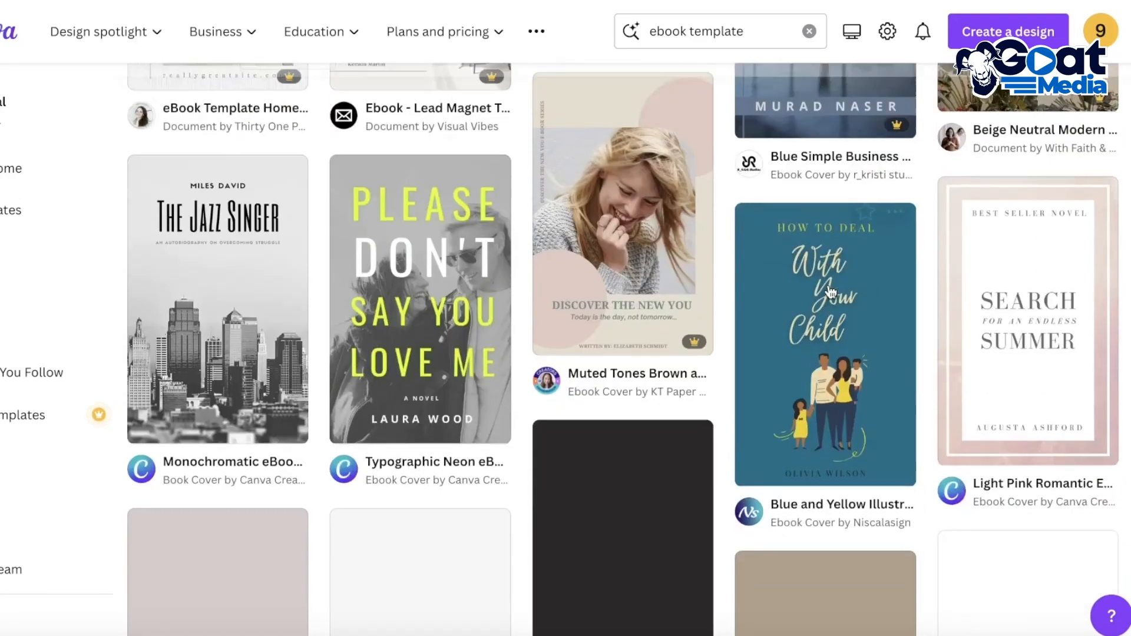
scroll(495, 327, up, 3)
scroll(495, 326, down, 10)
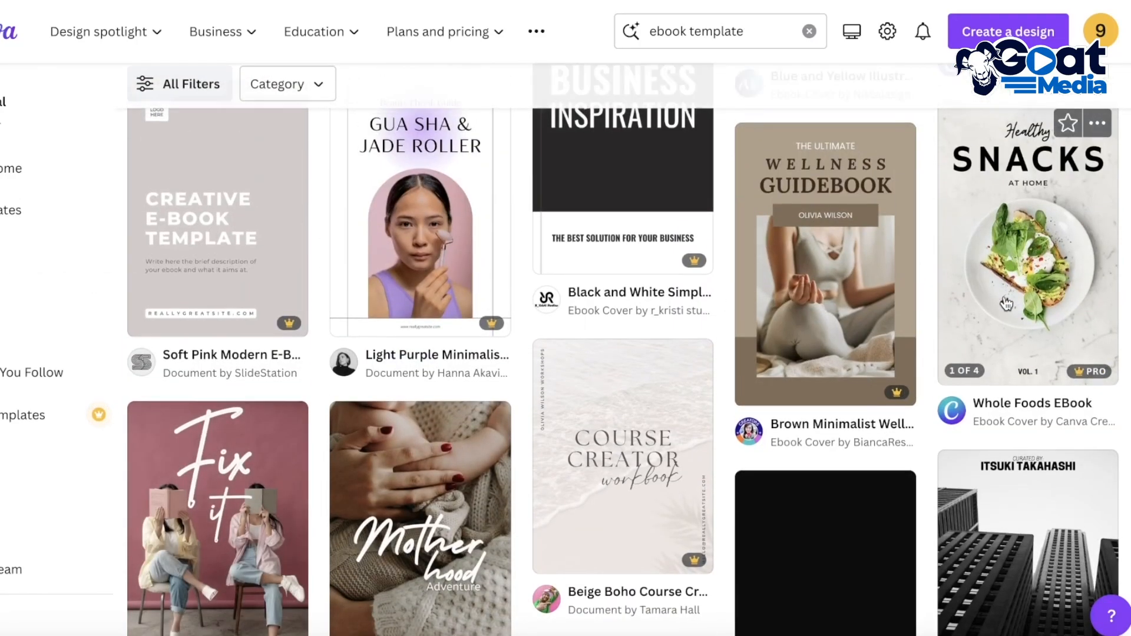
scroll(541, 182, down, 16)
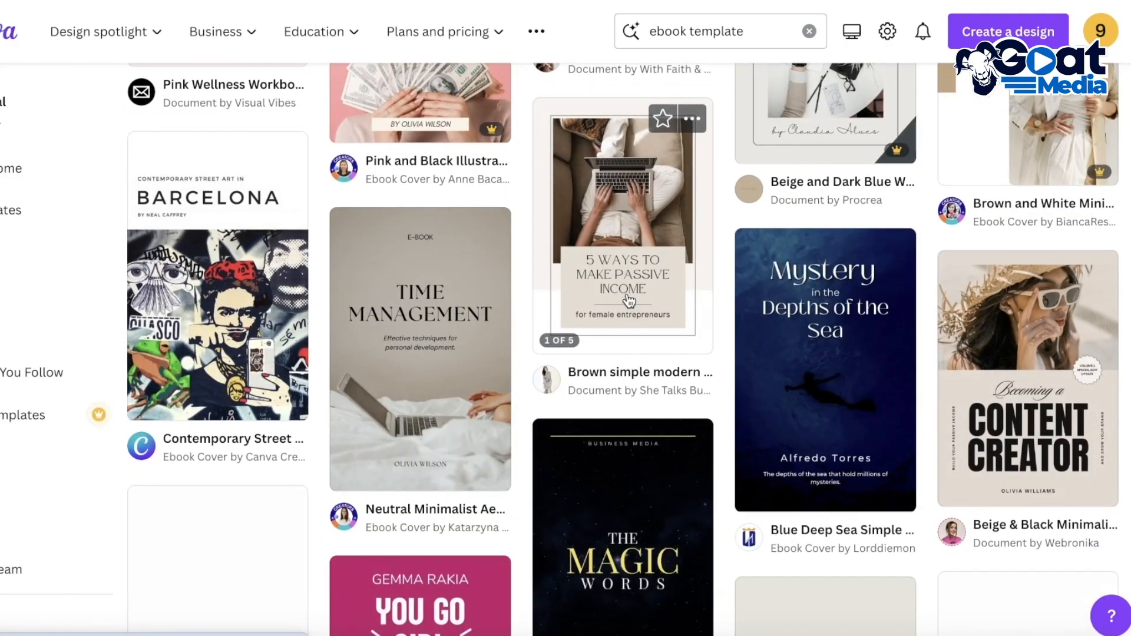
scroll(273, 436, down, 5)
scroll(273, 436, down, 20)
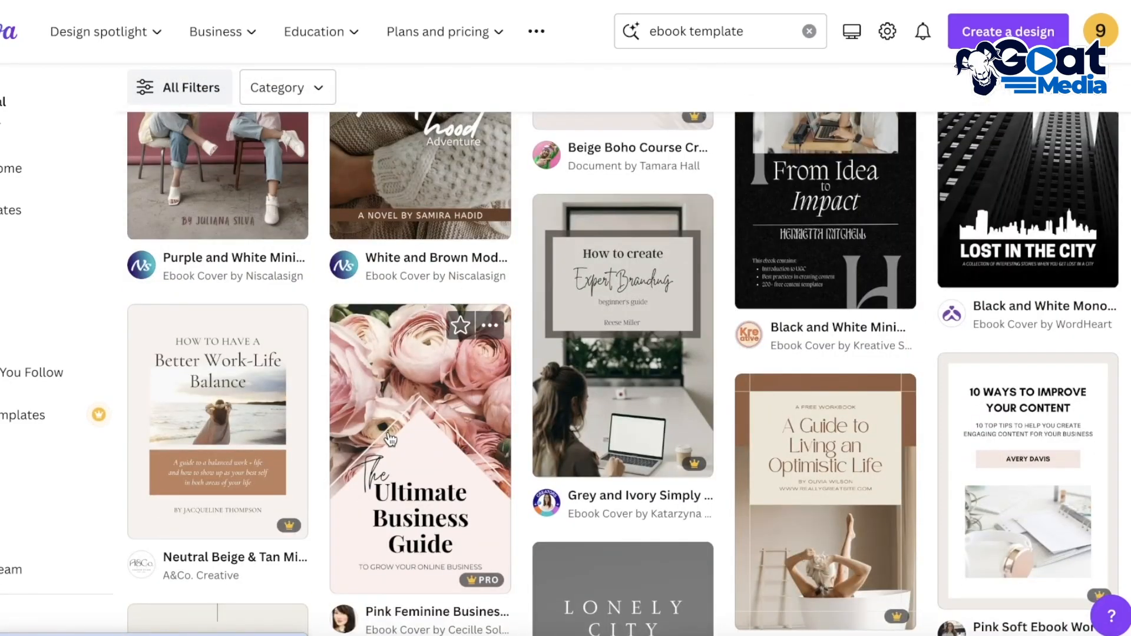
scroll(465, 288, down, 6)
scroll(464, 266, up, 15)
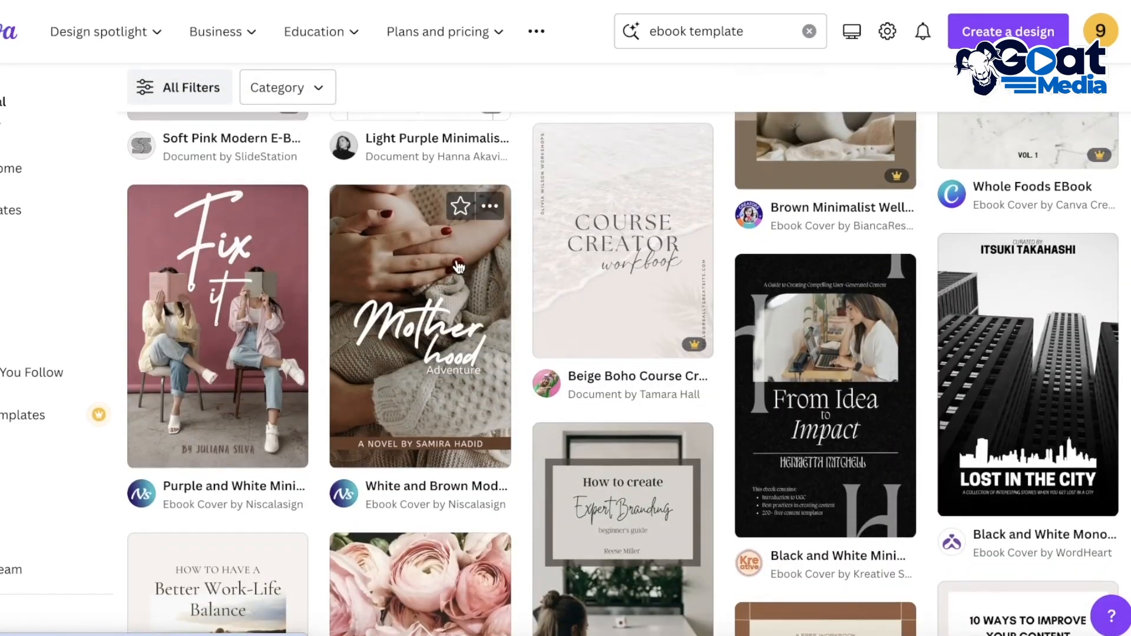
scroll(791, 266, down, 2)
scroll(792, 265, down, 20)
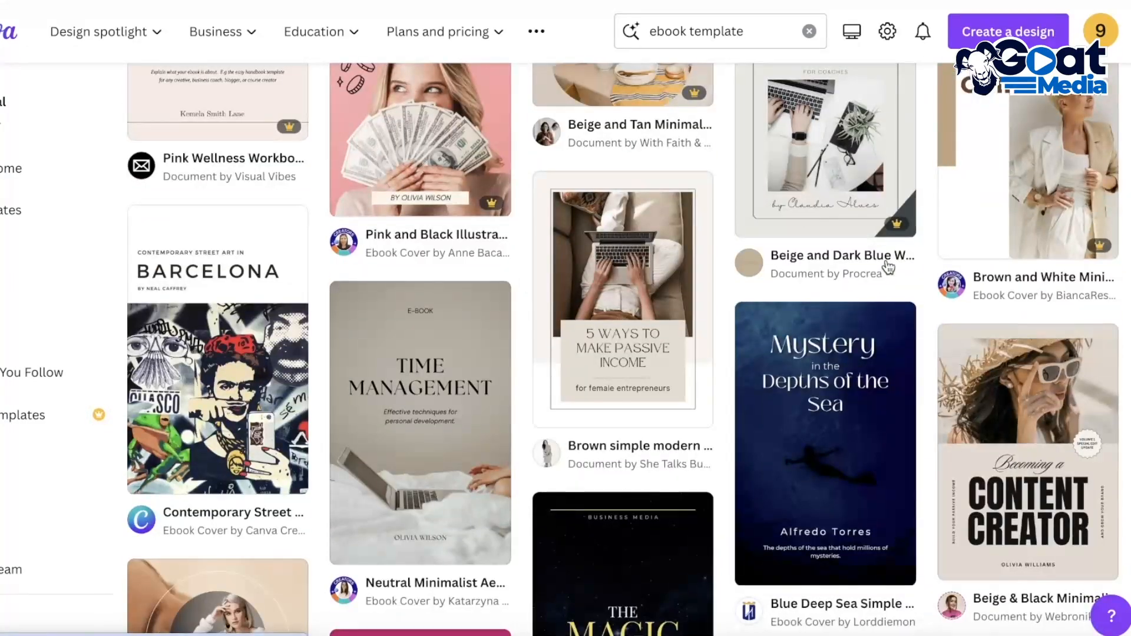
scroll(687, 249, down, 5)
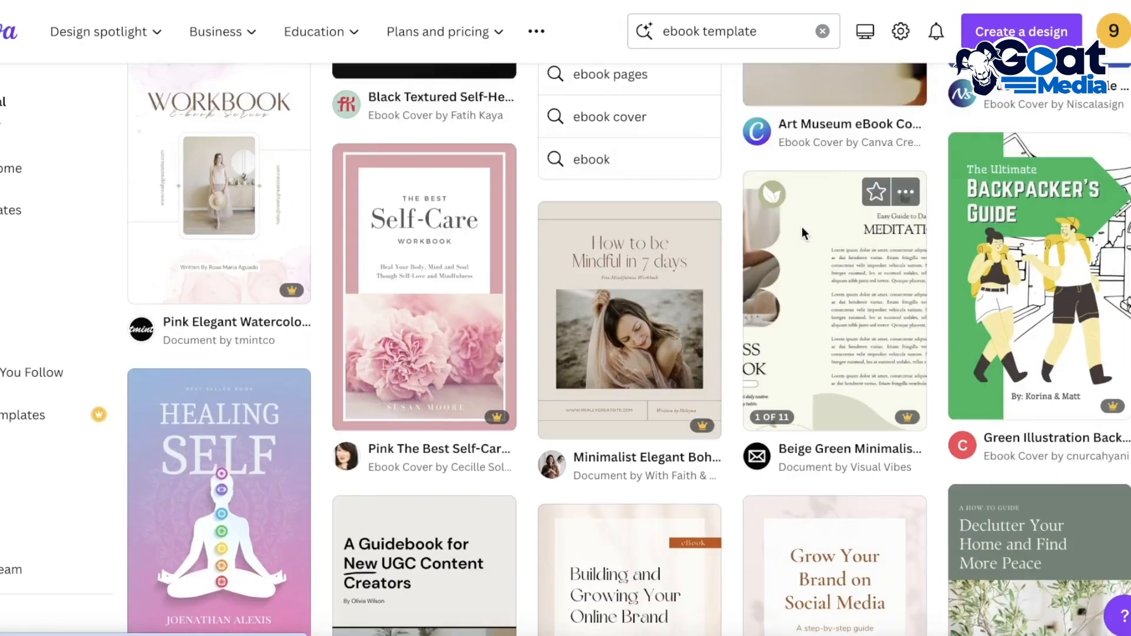
- Start a design from the Beige Green Minimalist Wellness eBook and Workbook template and inspect its cover page
click(801, 227)
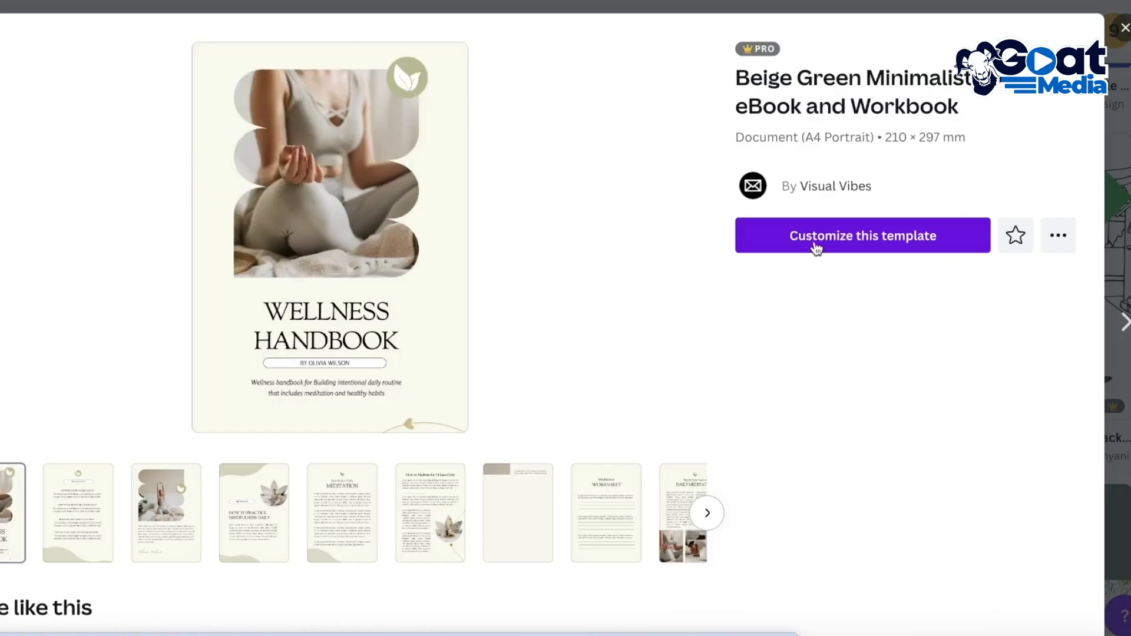
click(815, 243)
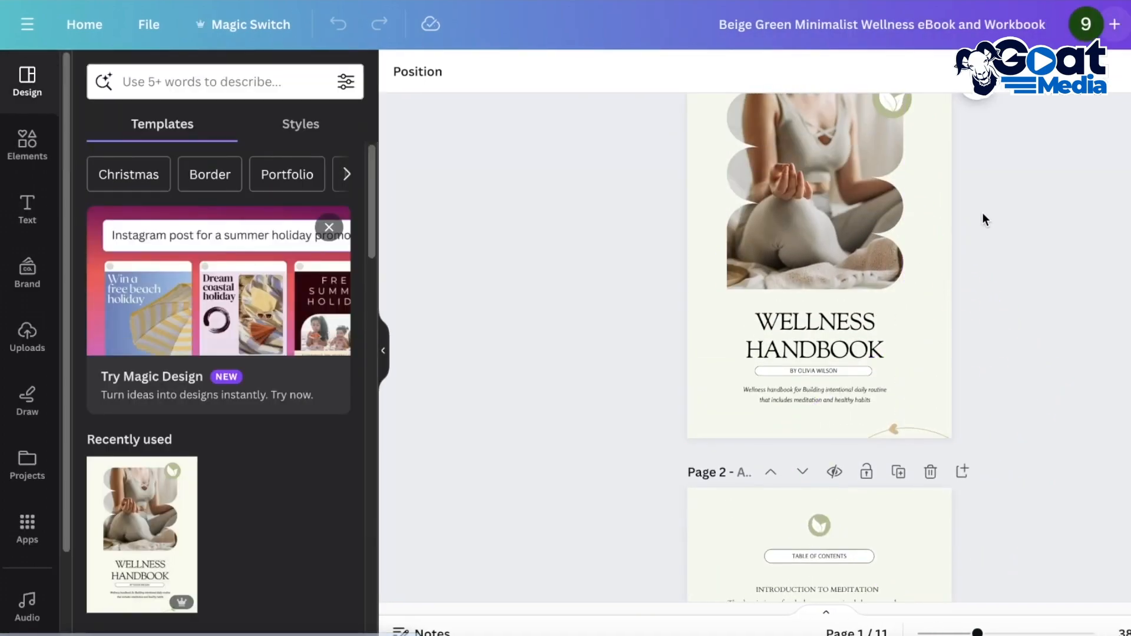
scroll(1007, 196, up, 2)
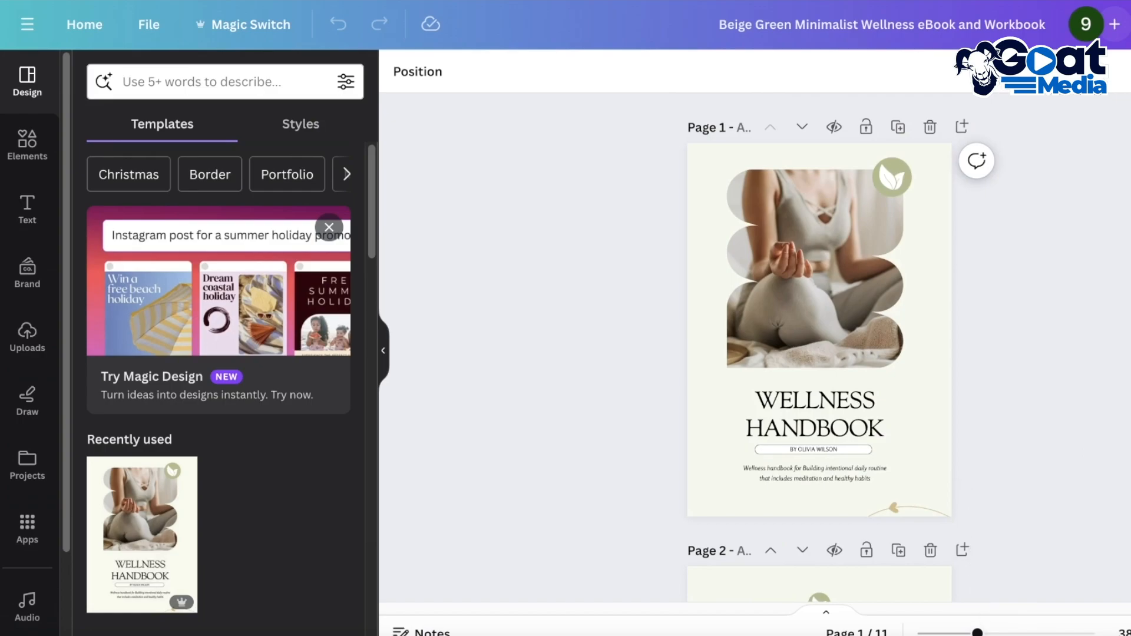
ctrl+scroll(1065, 381, up, 4)
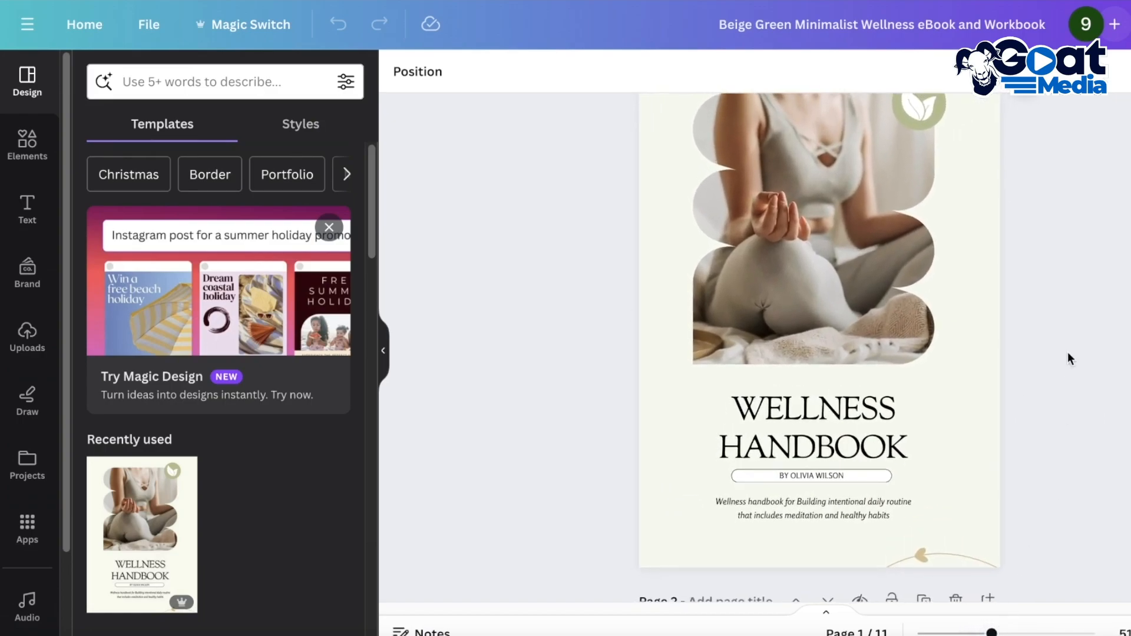
scroll(1064, 378, up, 2)
click(789, 317)
scroll(830, 407, down, 1)
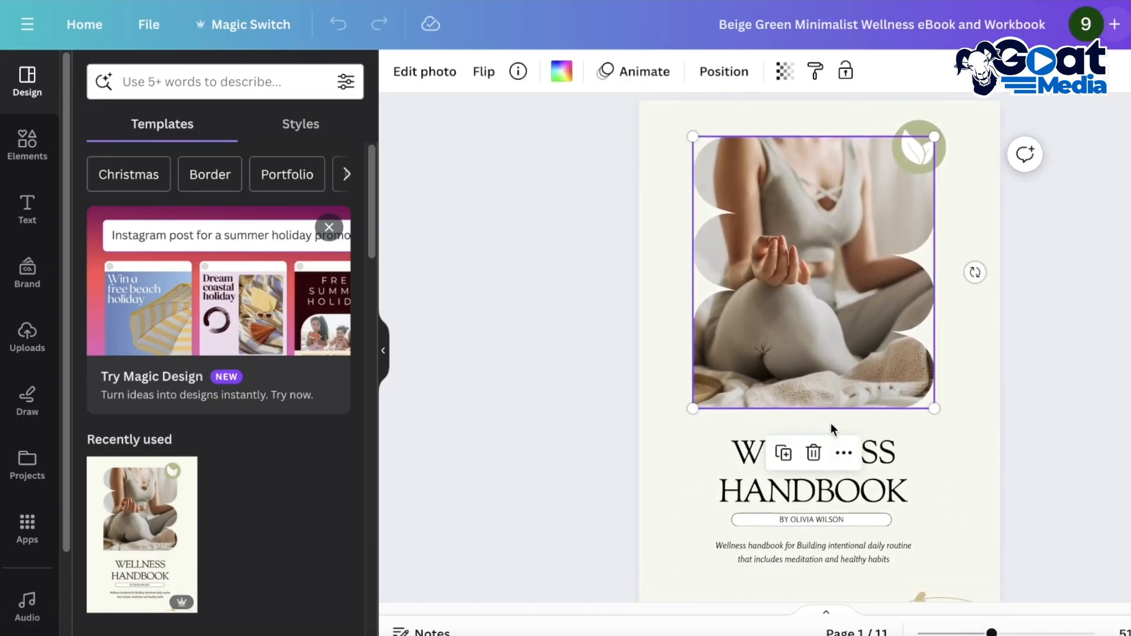
- Replace the cover title with "ARDEN'S LIFE", putting each word on its own line
click(820, 477)
click(820, 477)
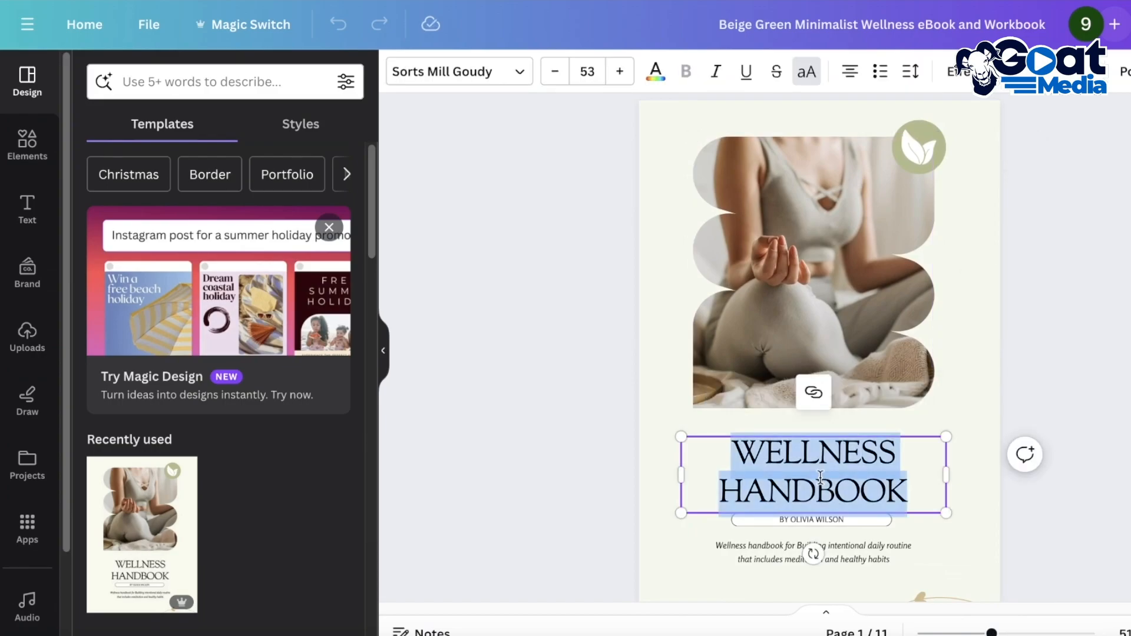
text(A)
key(BackSpace)
text(ARDEN)
text('S LIFE)
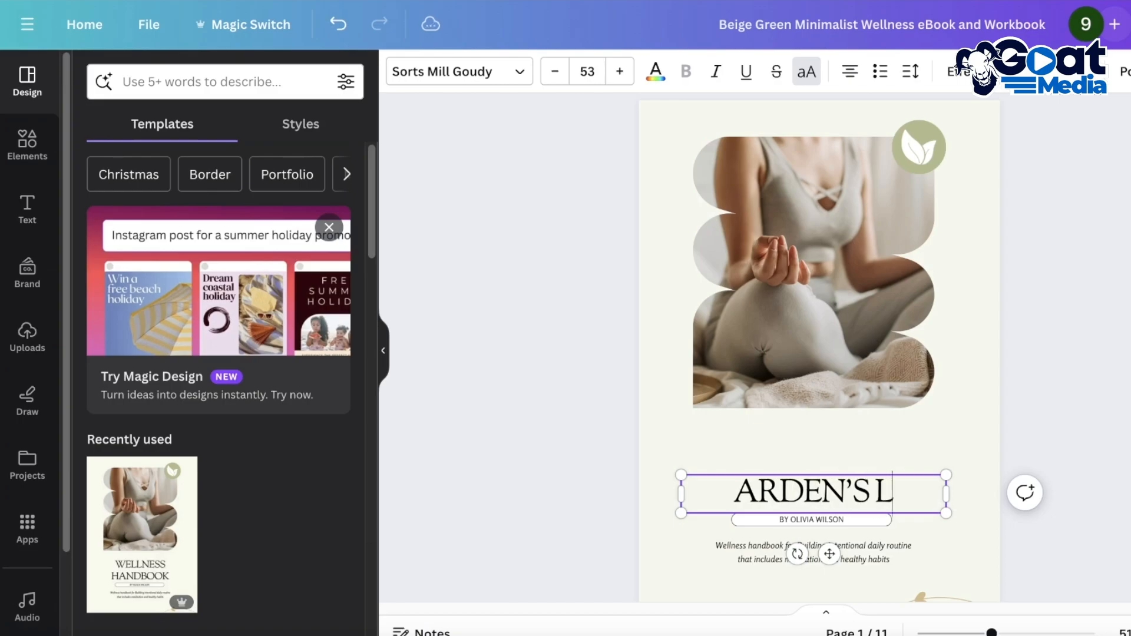
key(BackSpace)
key(BackSpace)
key(BackSpace)
key(BackSpace)
key(BackSpace)
key(Return)
text(LIFE)
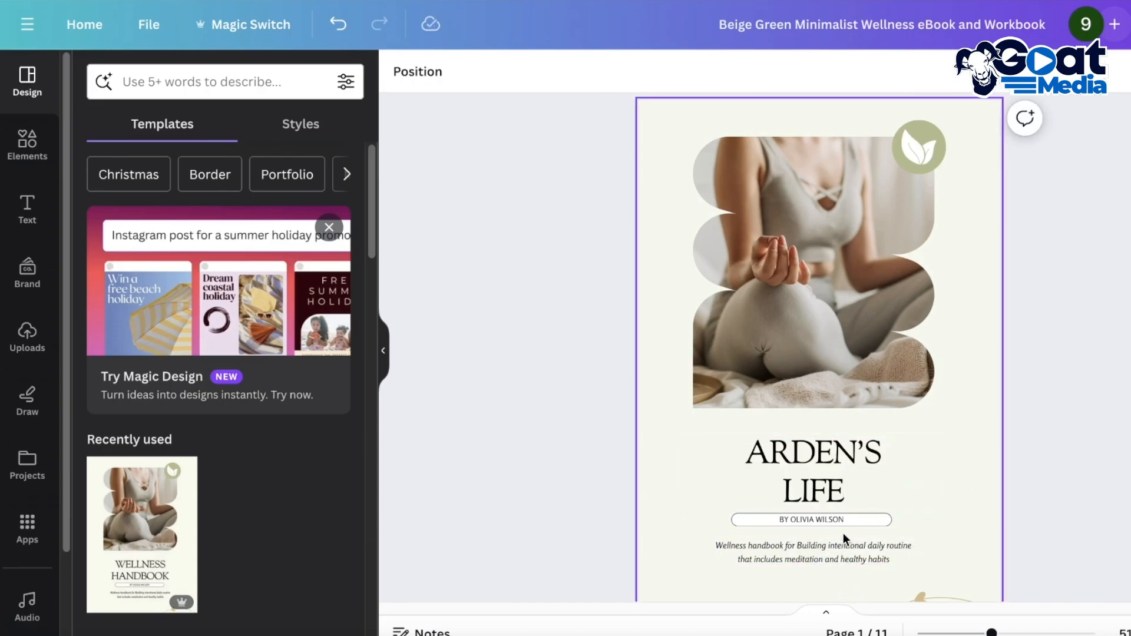
- Replace the author byline below the title with the new author's name, and shrink its rounded box centred under the title
click(837, 520)
click(836, 523)
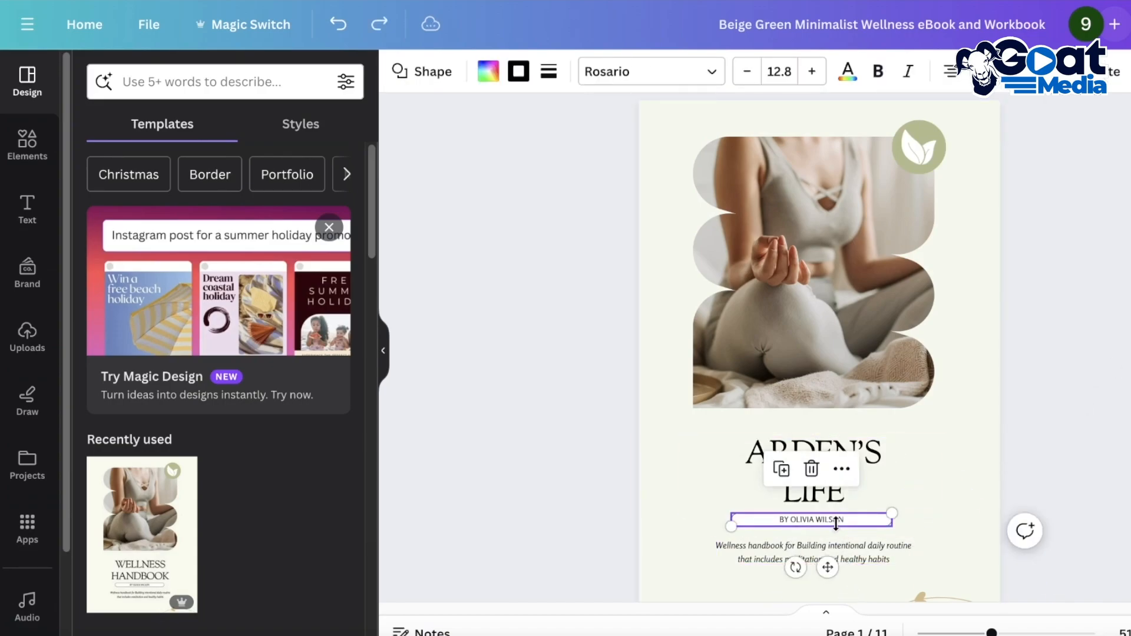
drag(848, 521, 824, 520)
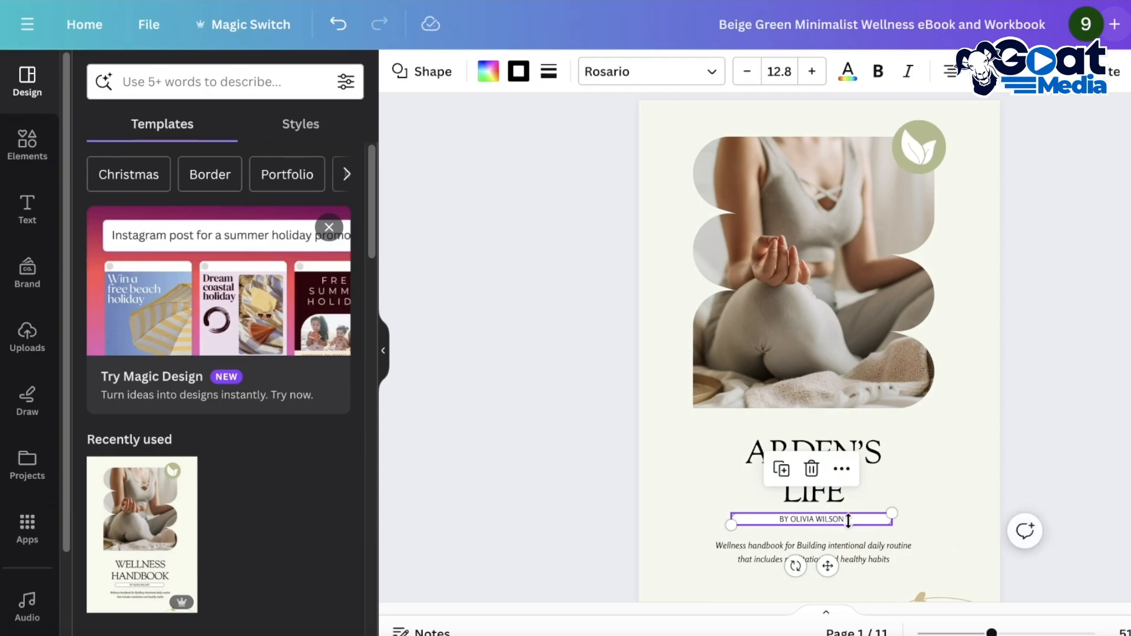
right_click(848, 521)
click(759, 577)
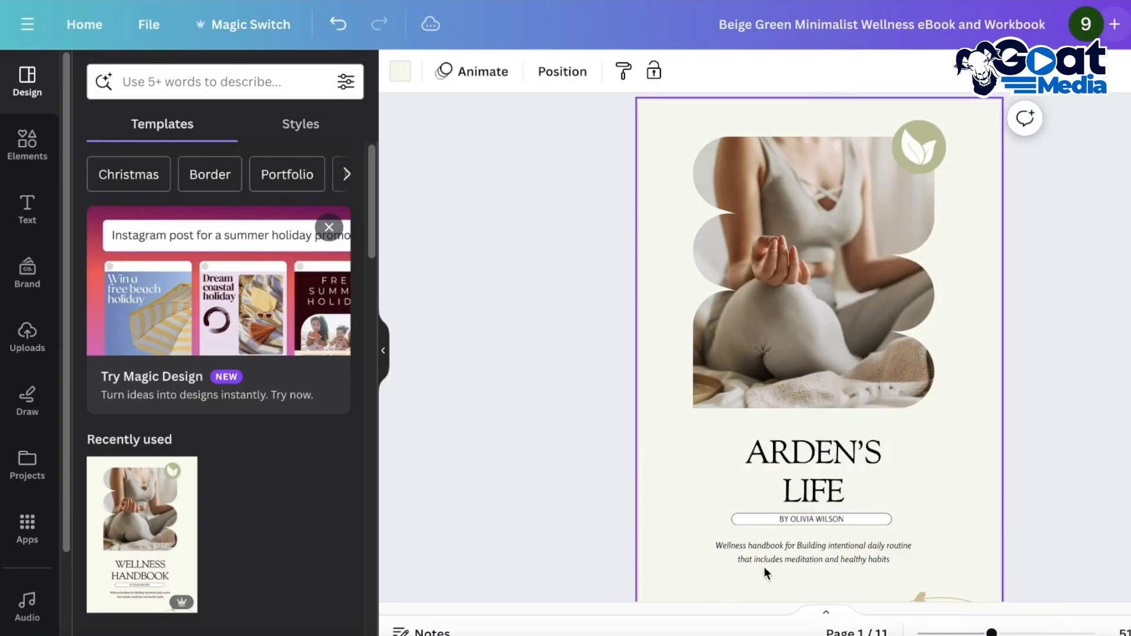
click(823, 519)
mouse_move(892, 513)
mouse_down()
mouse_move(908, 490)
mouse_move(875, 525)
mouse_up()
click(828, 518)
double_click(828, 518)
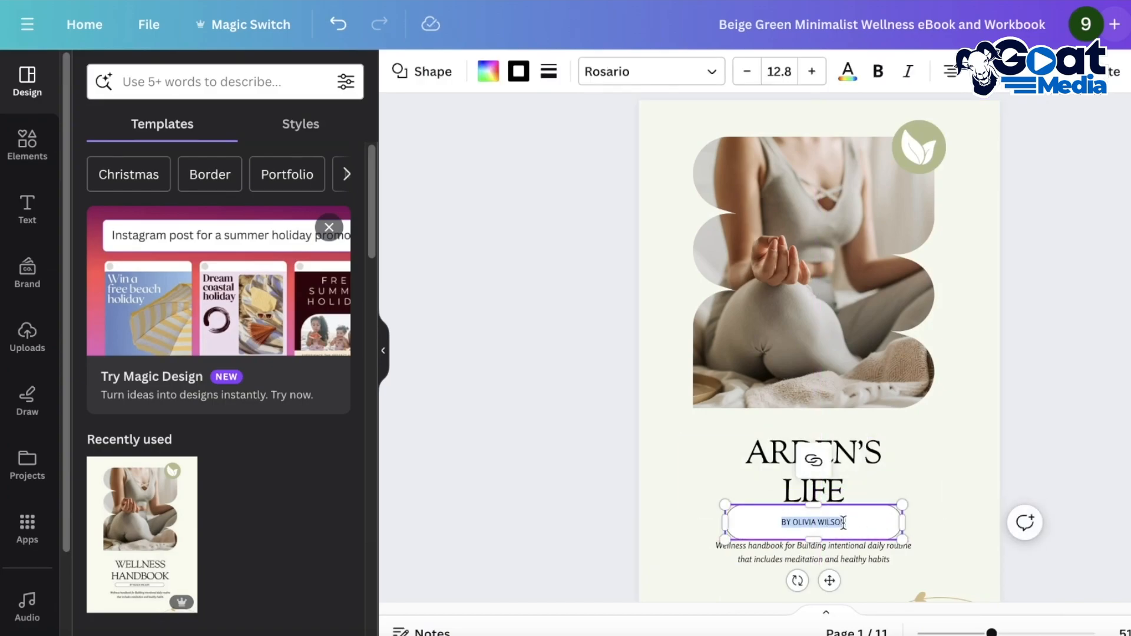
text(BY JANE DOE)
drag(902, 504, 843, 514)
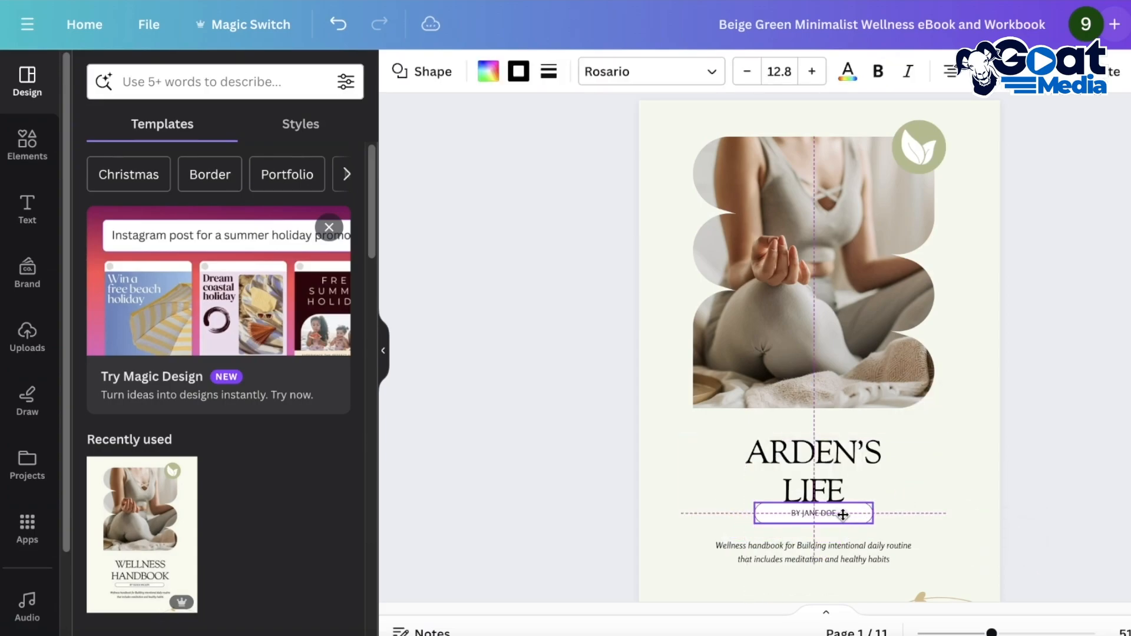
- Remove the two-line wellness handbook subtitle below the author byline
scroll(843, 514, down, 3)
click(878, 439)
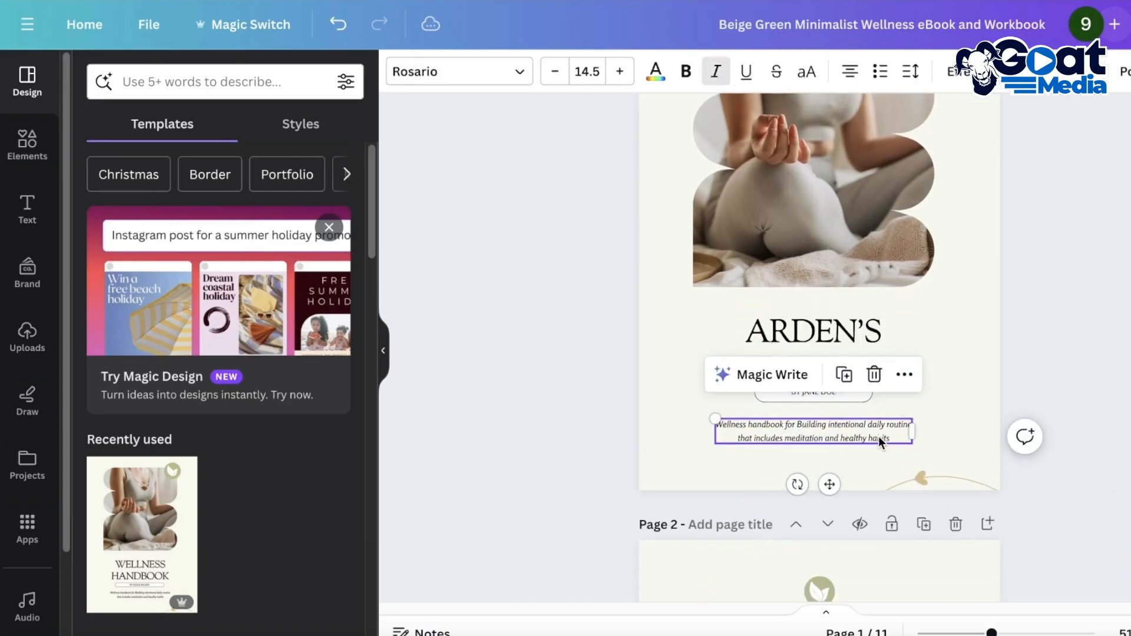
double_click(858, 423)
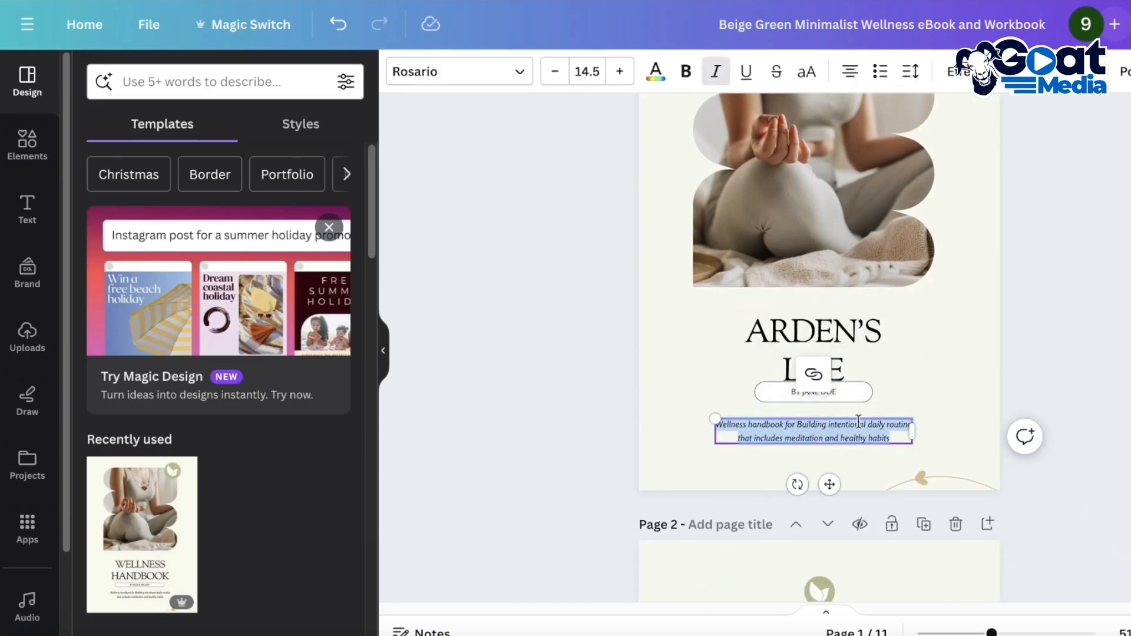
key(BackSpace)
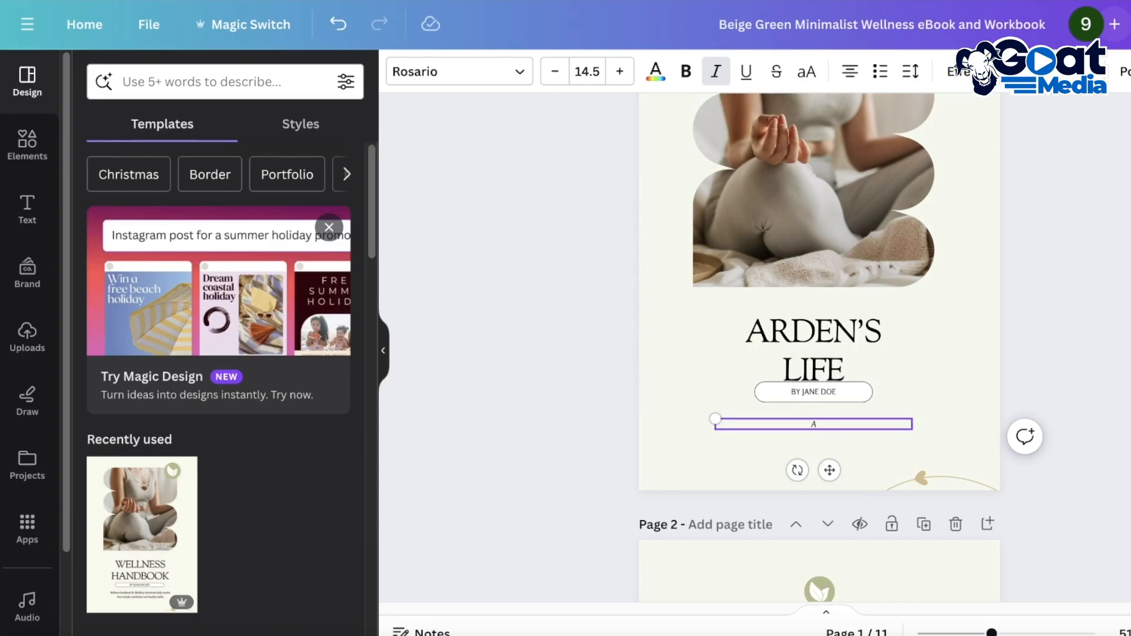
key(Escape)
scroll(799, 265, up, 3)
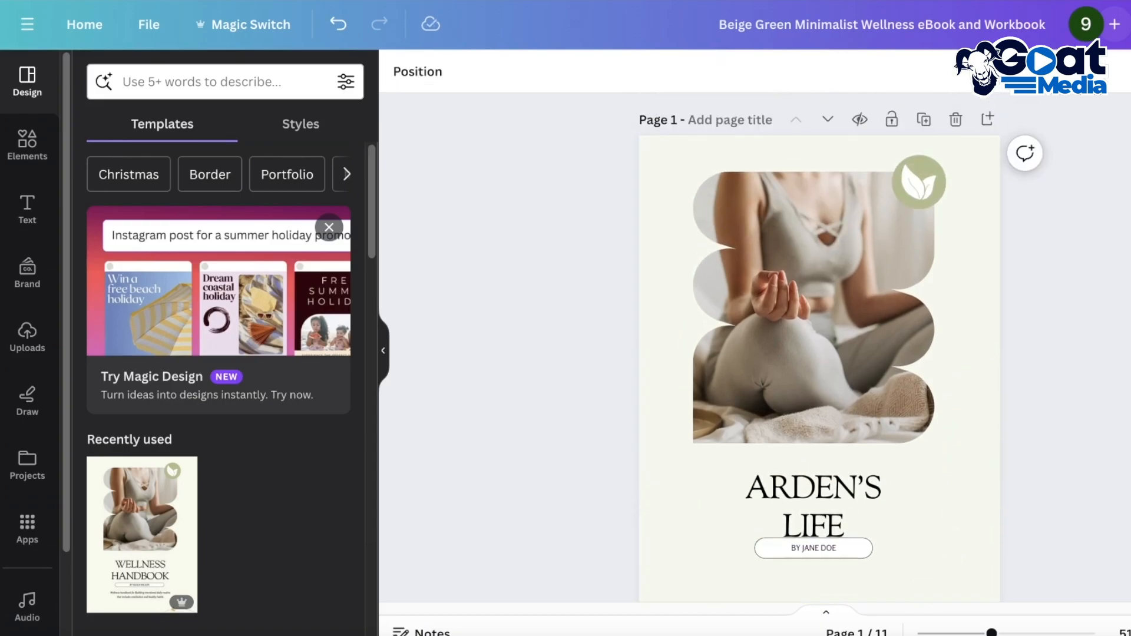
- Delete the green leaf badge overlapping the corner of the cover photo
click(799, 265)
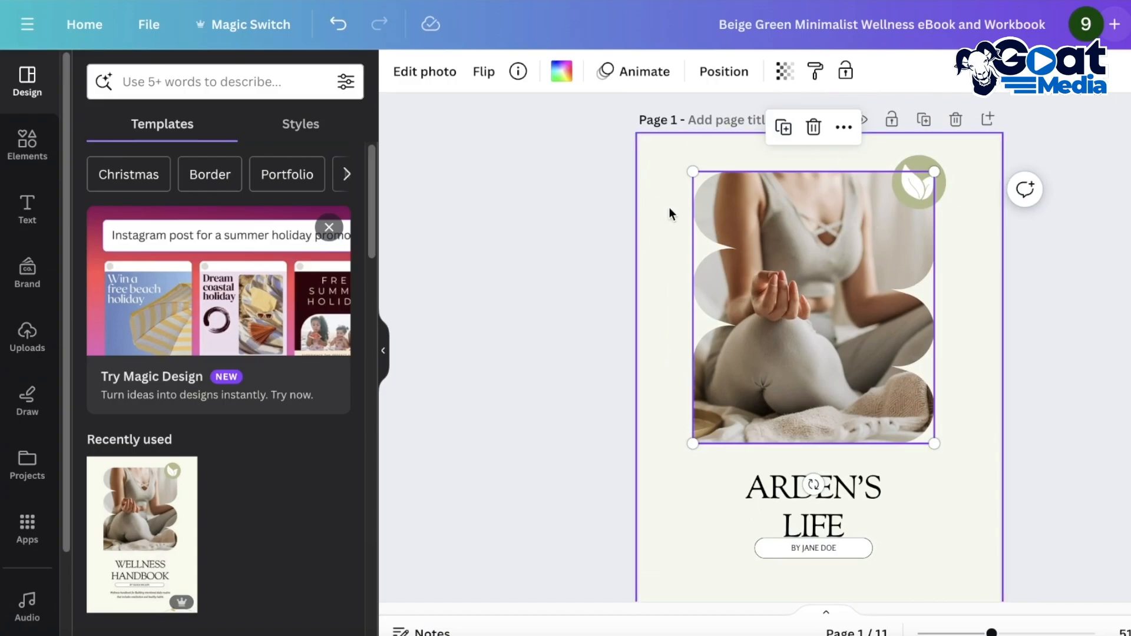
click(920, 173)
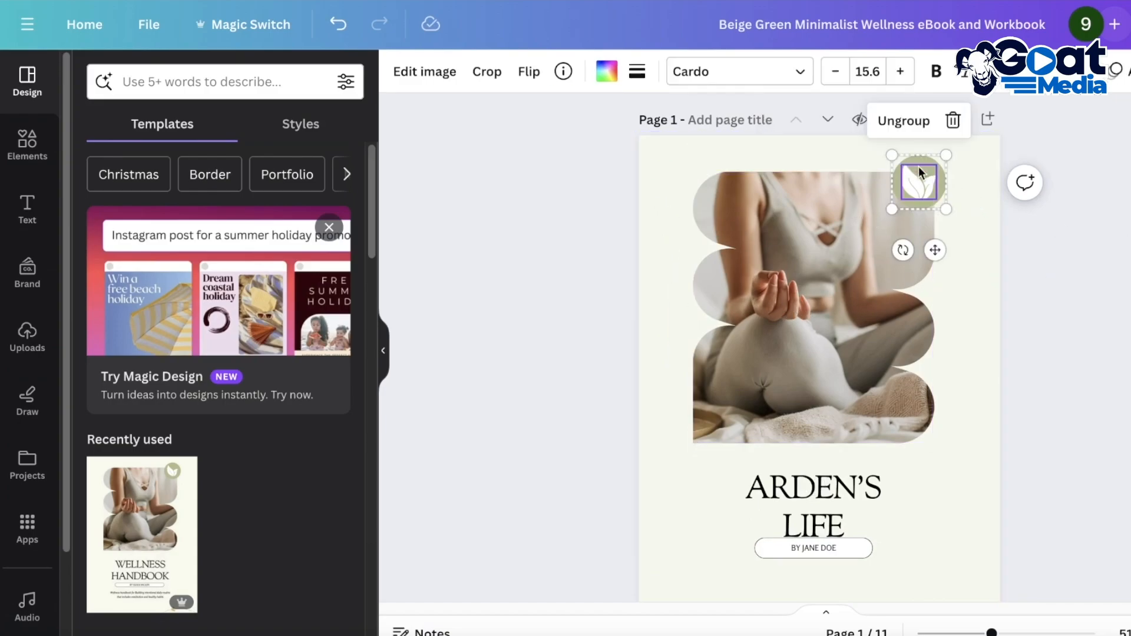
key(Delete)
key(Delete)
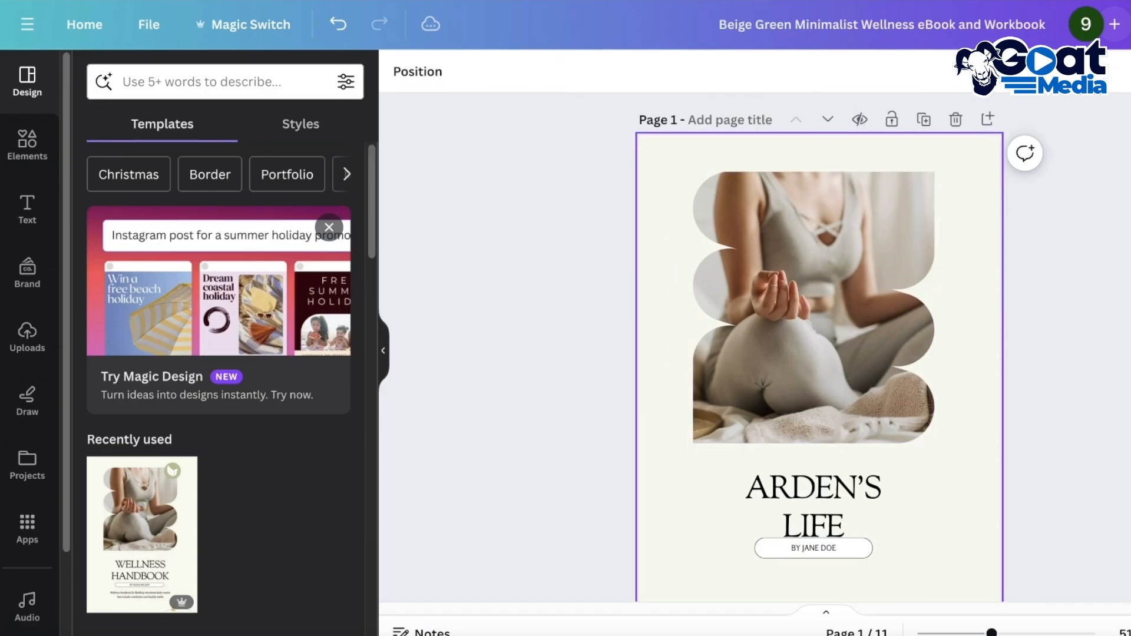
- Delete the meditation photo and its scalloped frame from the cover
click(888, 218)
key(Delete)
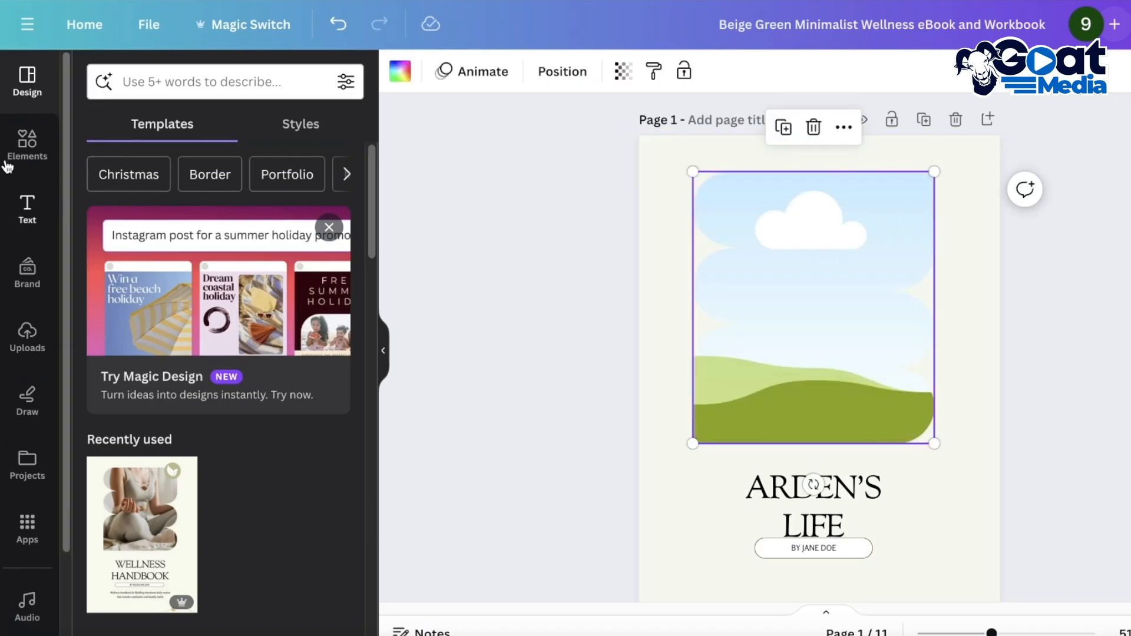
click(24, 145)
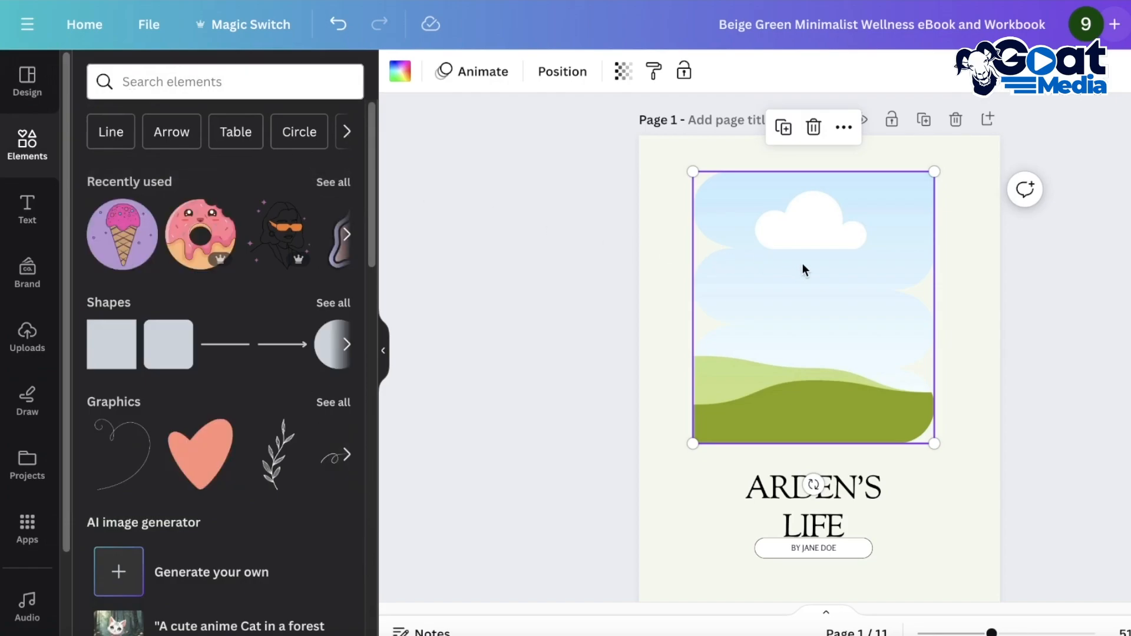
key(Delete)
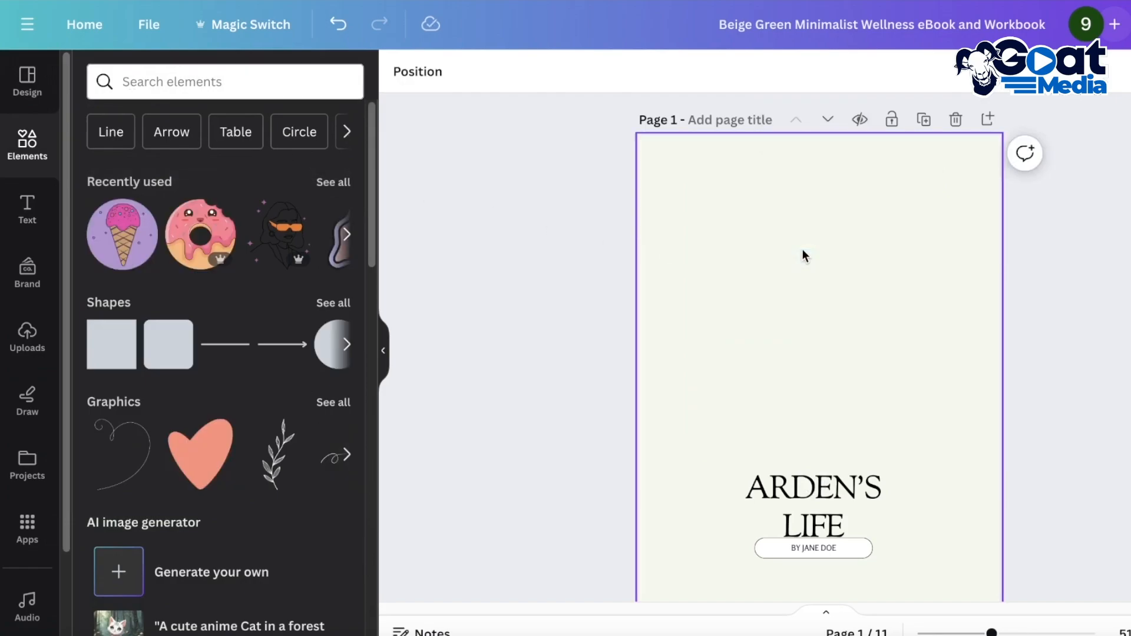
- Search the elements for "frame", browse all the frames and add the one made of uneven vertical strips to the cover
click(171, 82)
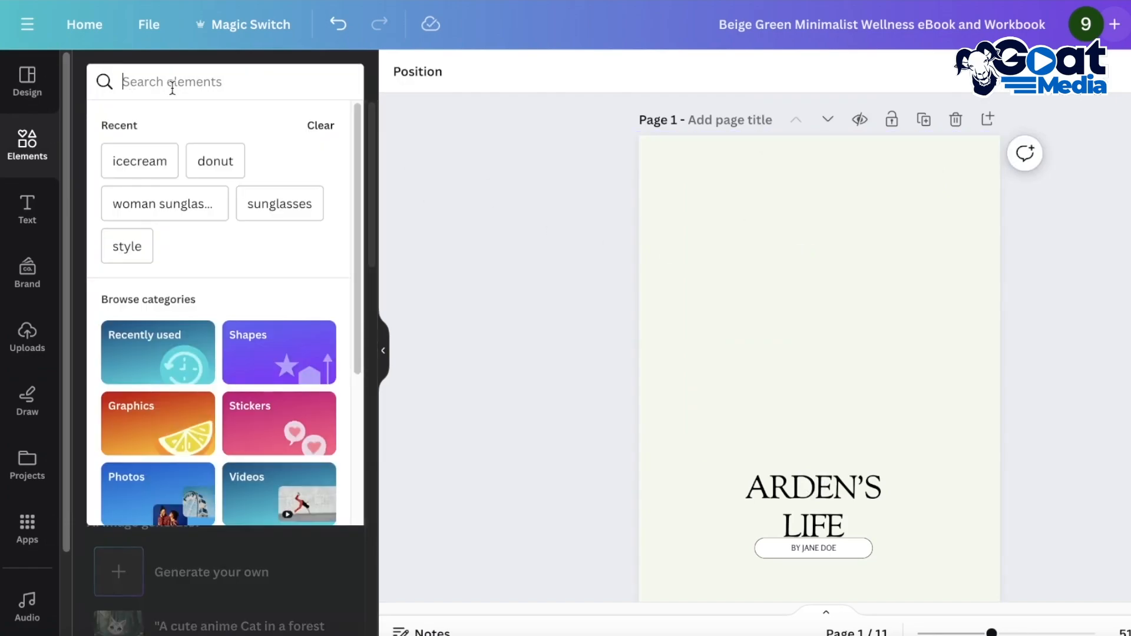
text(frame)
key(Return)
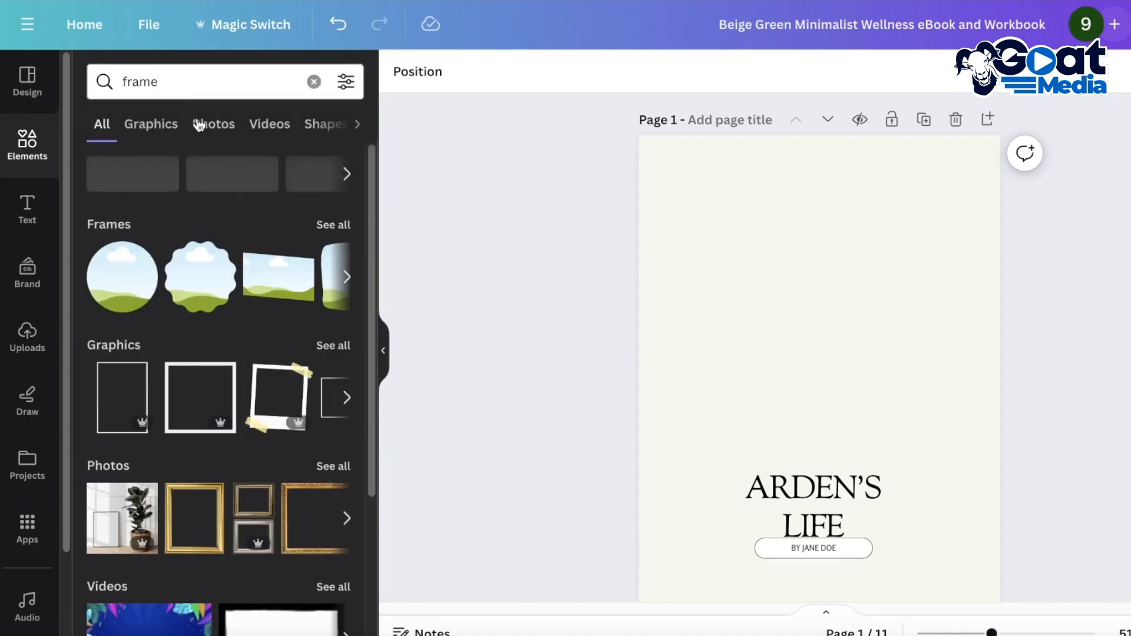
click(328, 224)
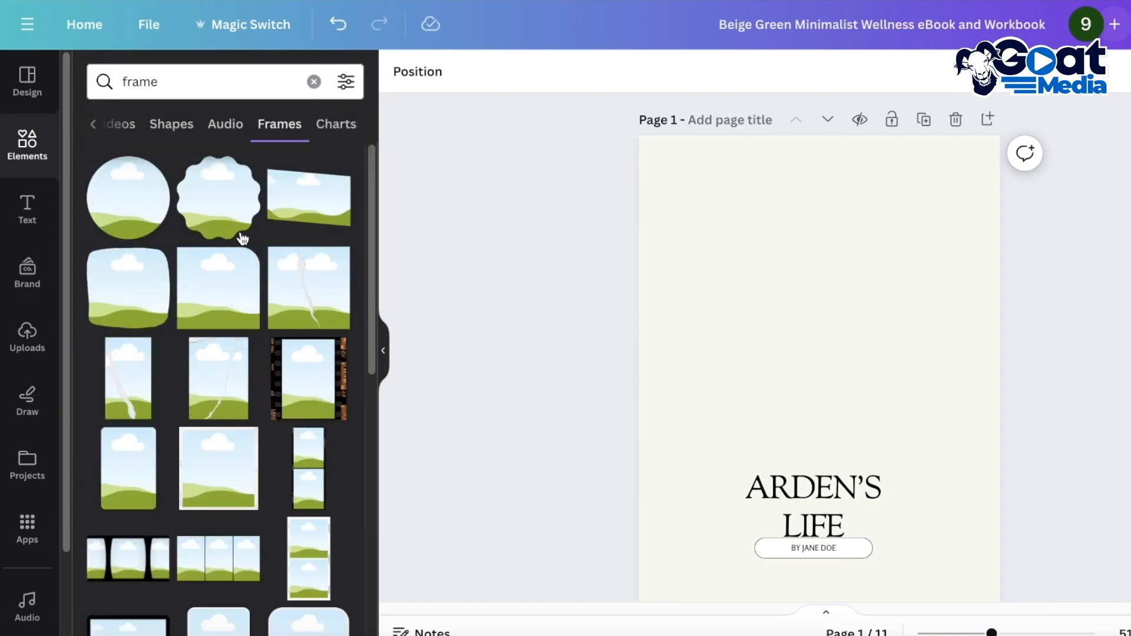
scroll(230, 241, down, 6)
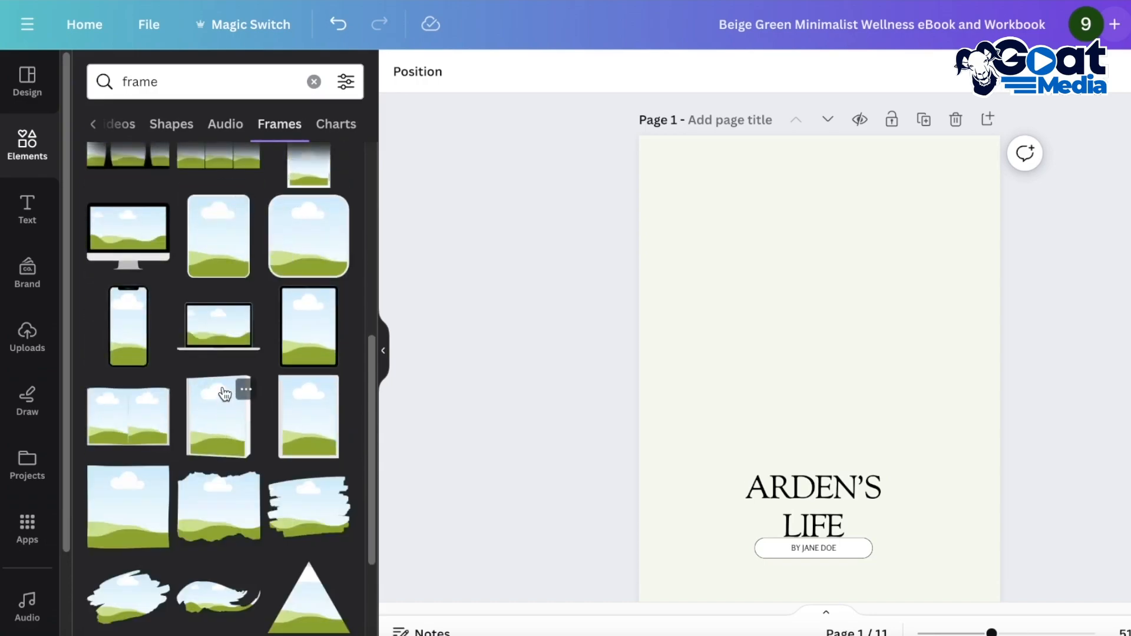
scroll(260, 301, down, 4)
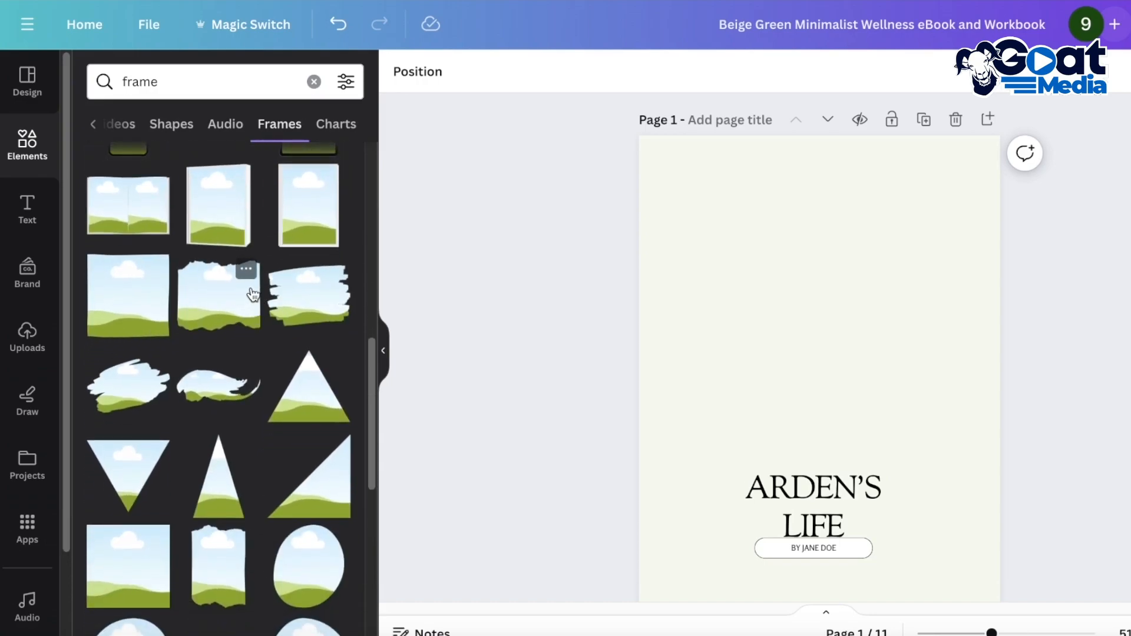
scroll(239, 374, down, 3)
scroll(245, 388, down, 6)
scroll(338, 424, down, 7)
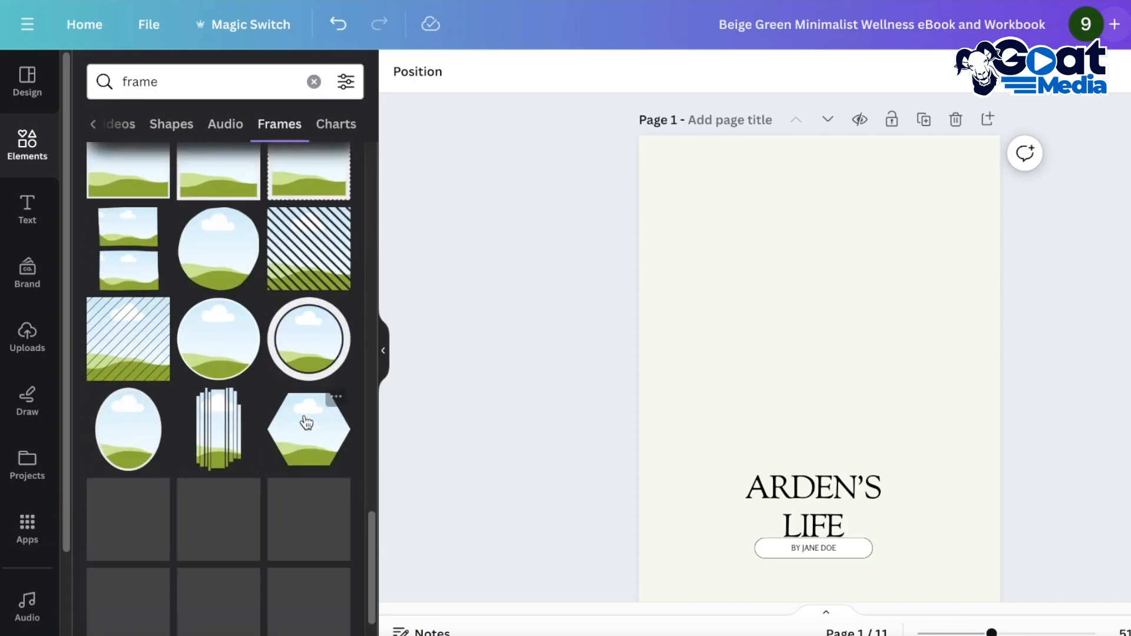
click(219, 412)
- Move the vertical-strip frame up and enlarge it to reach the cover's upper edge and fill most of its height
drag(797, 382, 797, 274)
drag(883, 414, 1040, 520)
drag(871, 351, 713, 193)
- Select the title and author byline together and move them down, clear of the strip frame
scroll(985, 365, down, 3)
scroll(960, 347, up, 1)
drag(932, 314, 833, 417)
drag(822, 377, 825, 420)
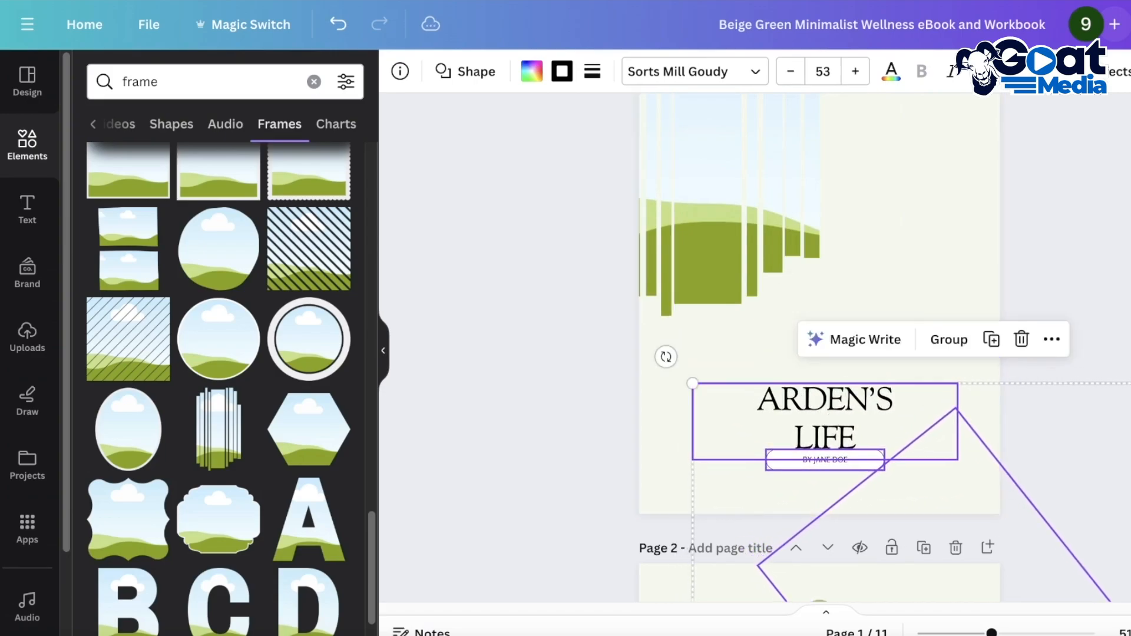
click(1020, 596)
- Centre the vertical-strip frame horizontally on the cover above the title
scroll(1021, 398, down, 2)
scroll(1022, 405, up, 2)
drag(729, 280, 821, 353)
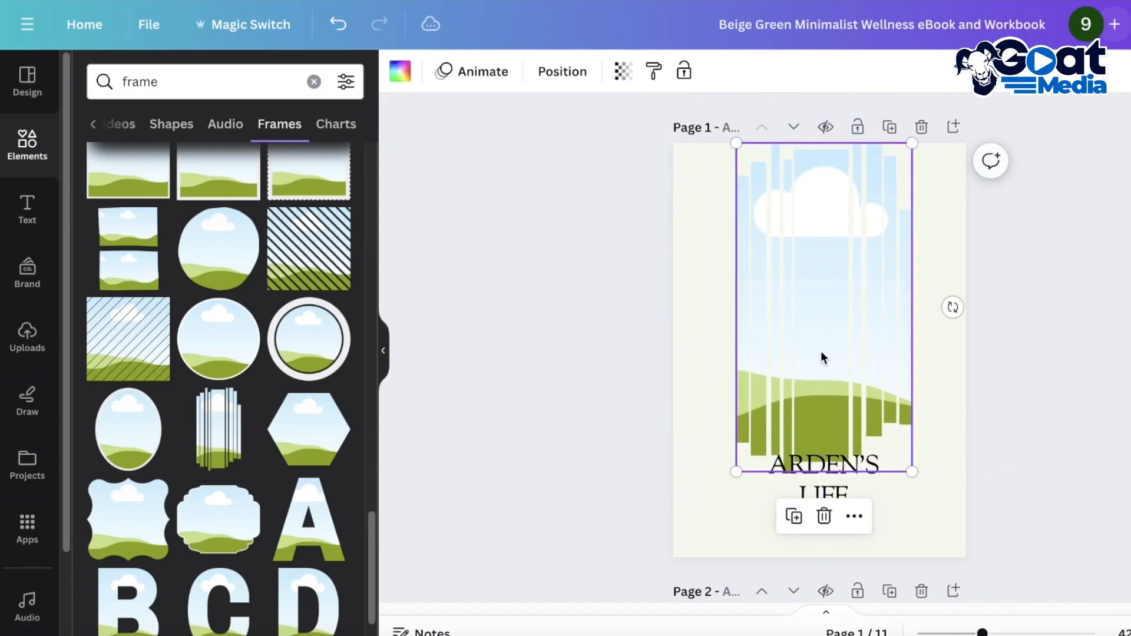
- Search for "mystical cottage" photos and fill the strip frame with the blue night photo of a lit cabin reflected in water
click(29, 156)
click(175, 89)
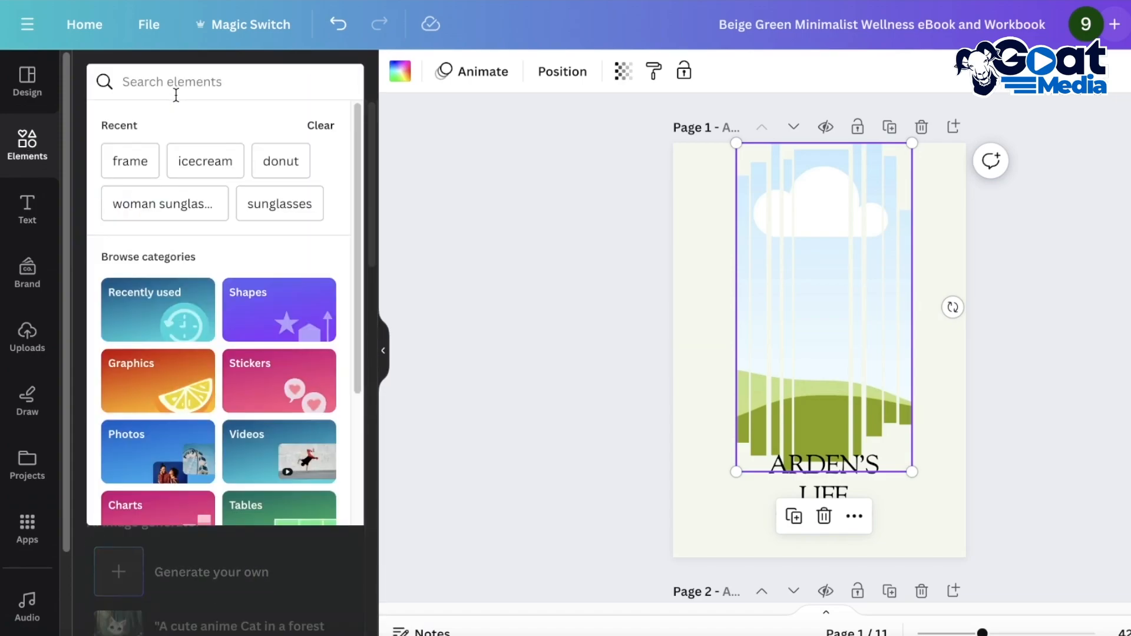
text(mystica)
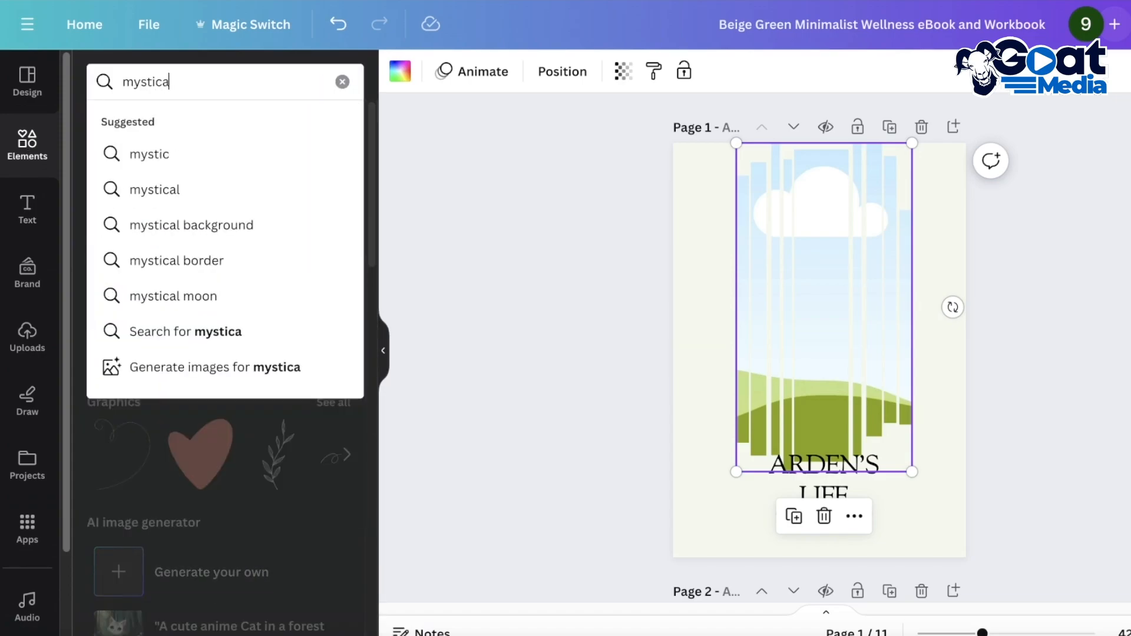
text(l cottage)
key(Return)
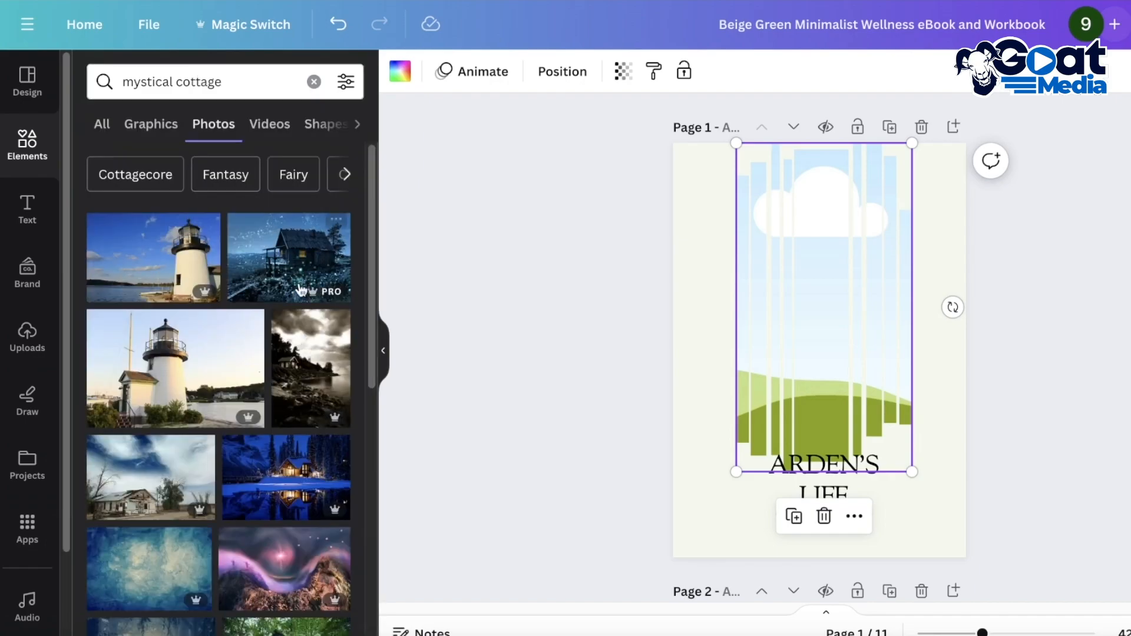
scroll(252, 449, down, 3)
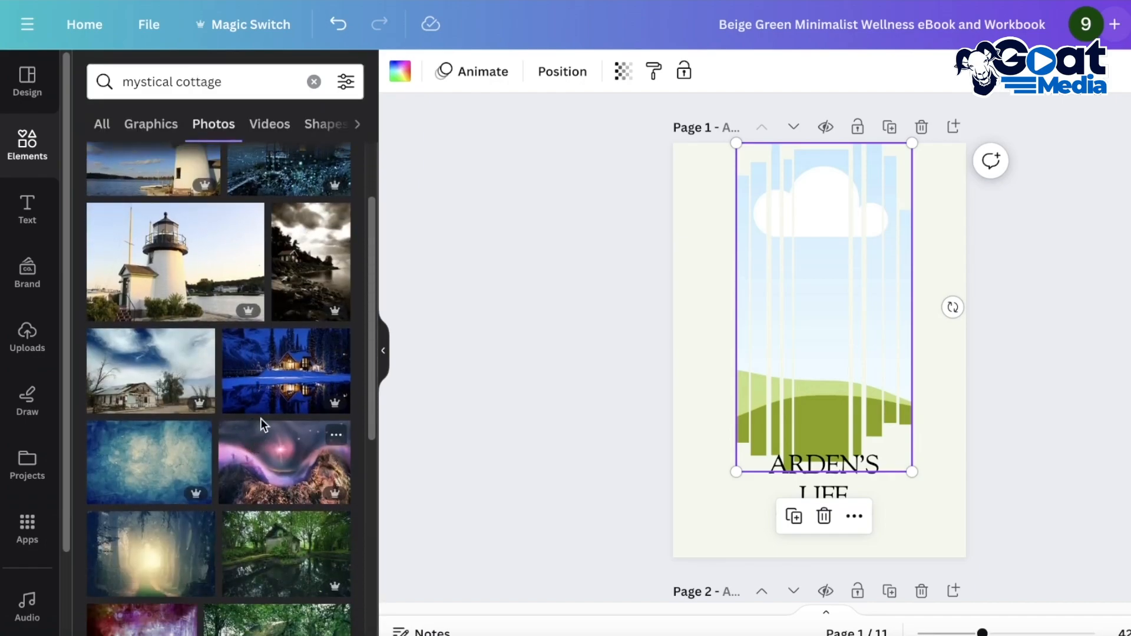
drag(272, 372, 820, 321)
click(1097, 284)
- Change the cover page's background to black from the document colors
click(941, 231)
click(401, 71)
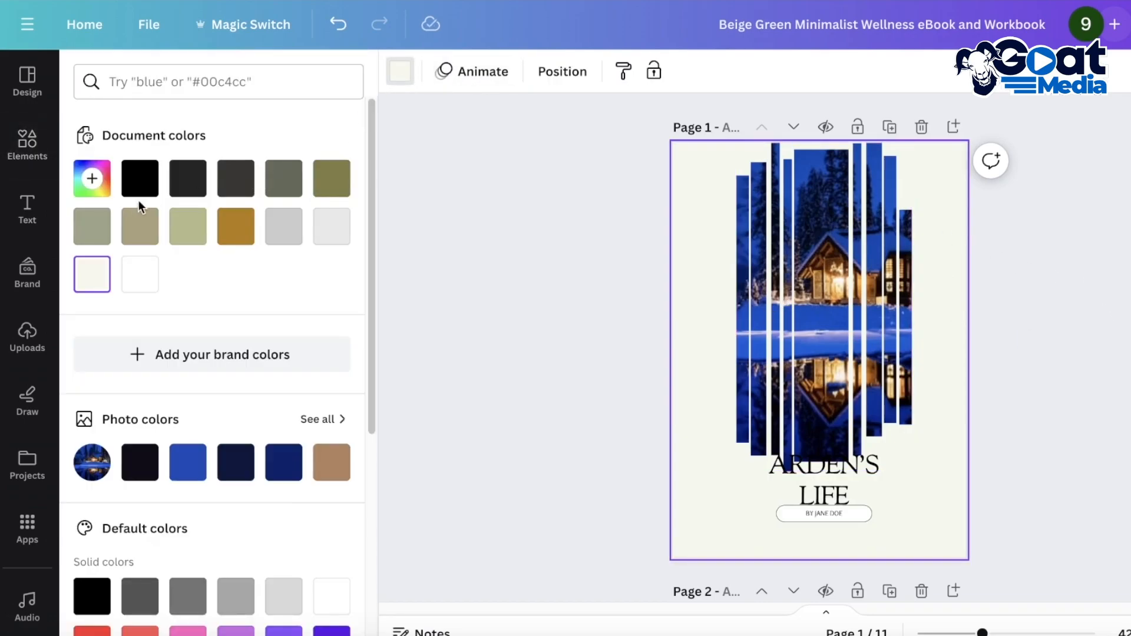
click(176, 186)
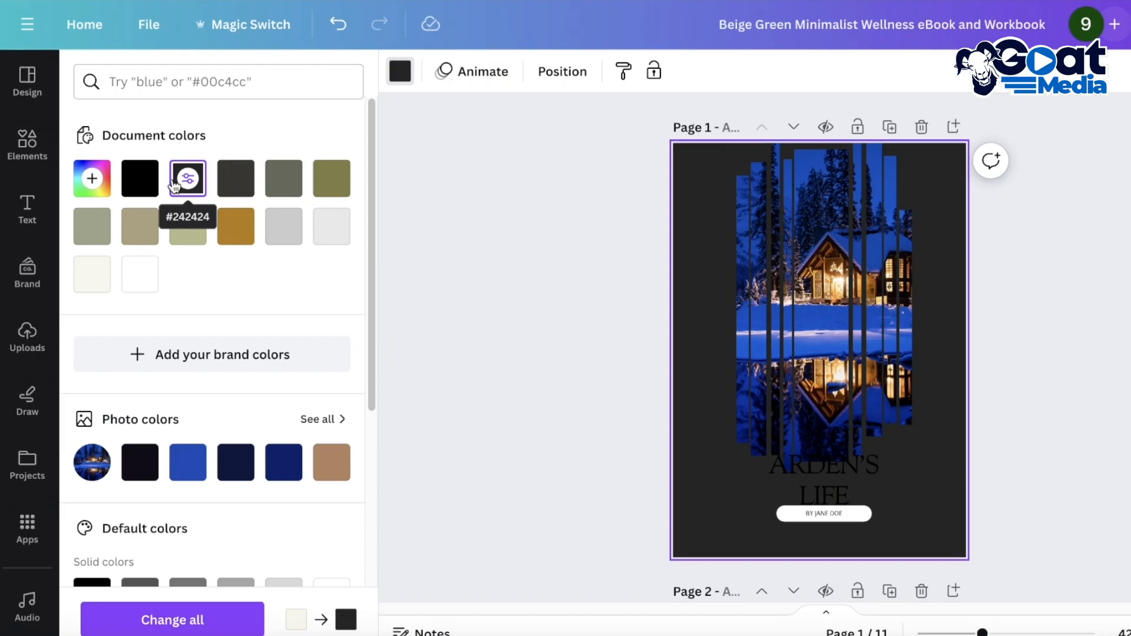
click(140, 177)
- Set the "ARDEN'S LIFE" title's text color to white (#ffffff)
click(818, 484)
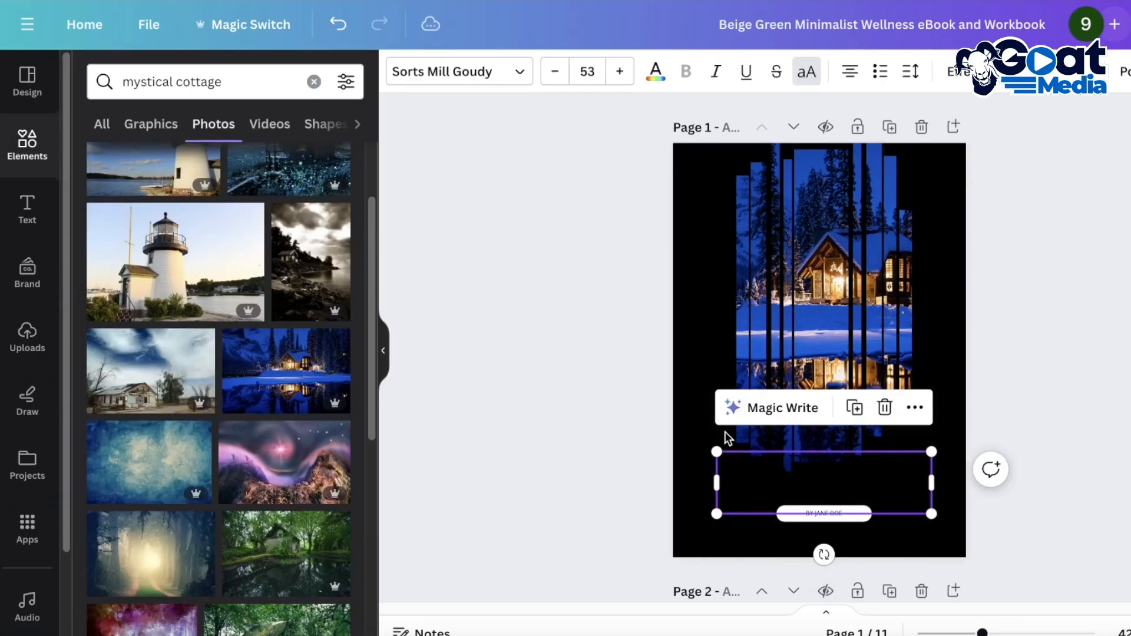
click(831, 398)
click(817, 483)
click(655, 72)
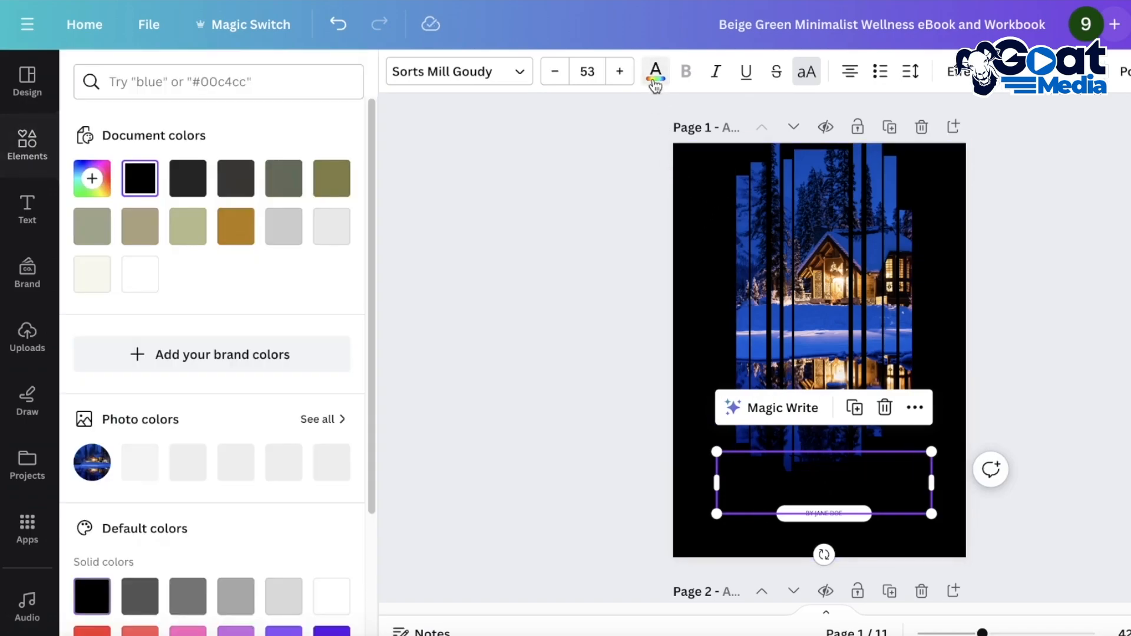
click(140, 274)
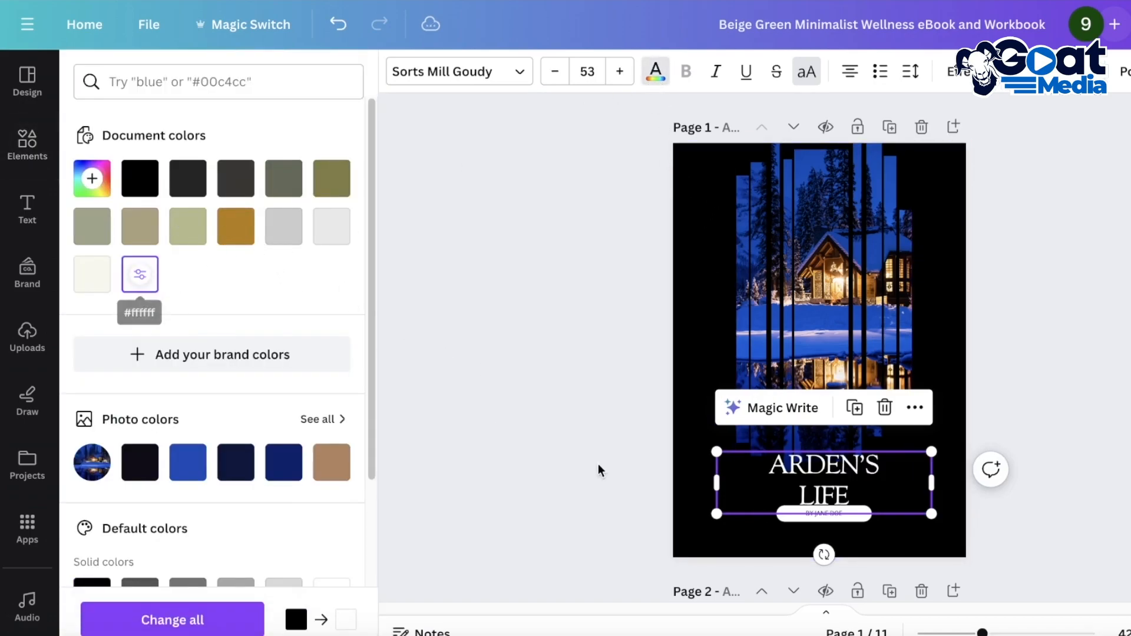
click(497, 429)
- Delete the table of contents page that follows the cover
scroll(1074, 358, down, 1)
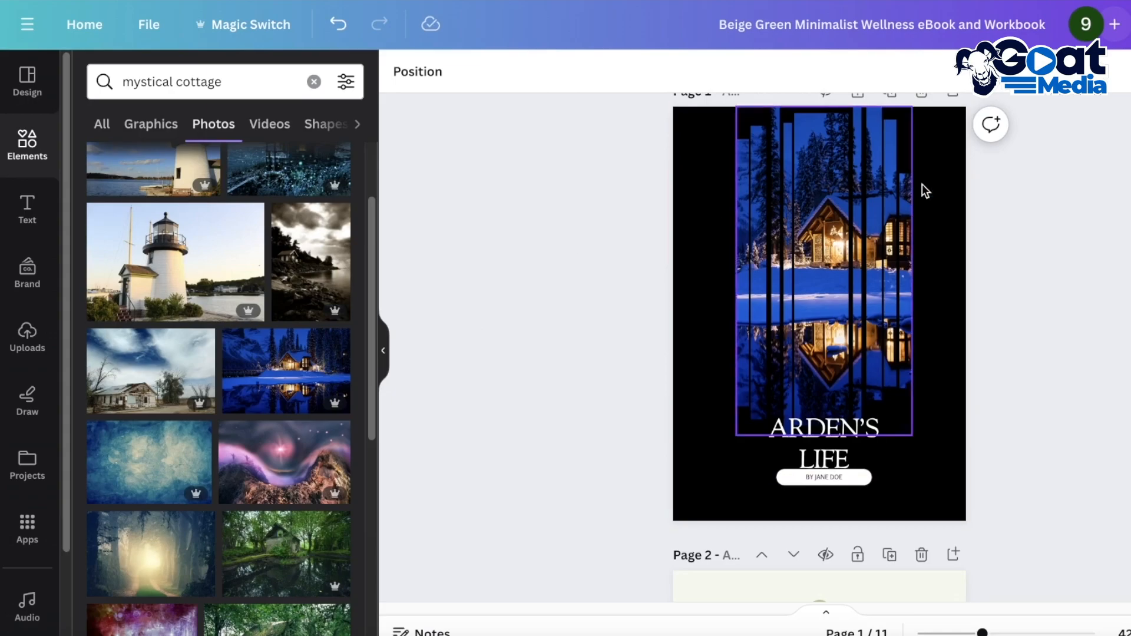
scroll(1058, 451, down, 4)
scroll(885, 147, down, 4)
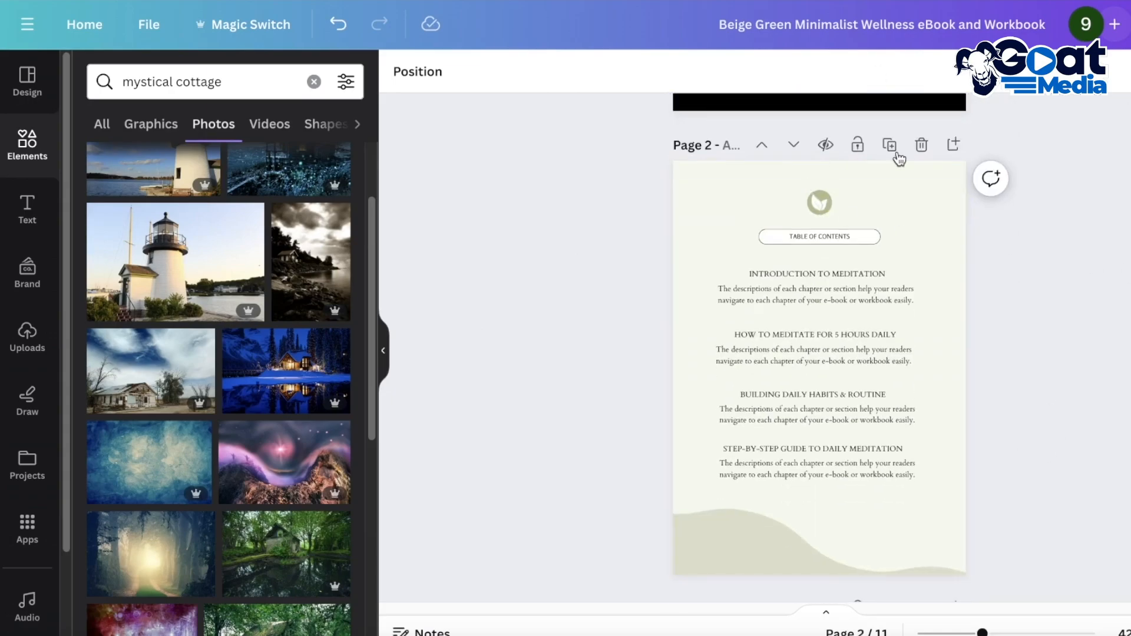
click(912, 106)
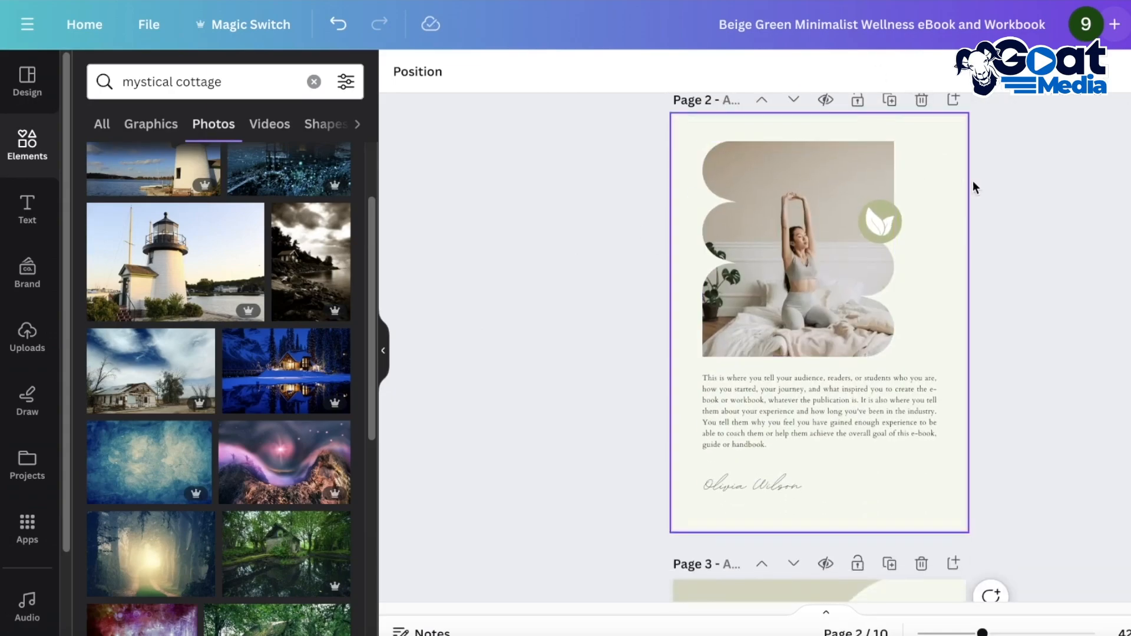
- Look through the template's inner pages 2 to 6 and examine their photo and text layouts
scroll(1003, 258, down, 5)
scroll(1003, 258, up, 4)
scroll(988, 227, down, 2)
scroll(987, 221, up, 6)
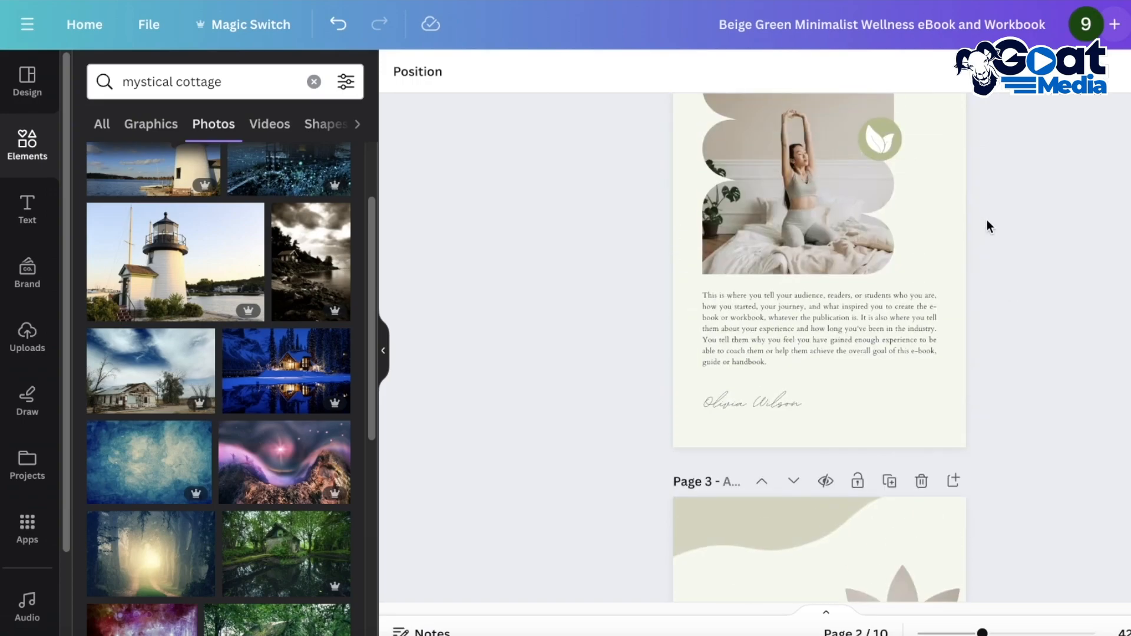
scroll(987, 213, down, 3)
scroll(1006, 211, down, 15)
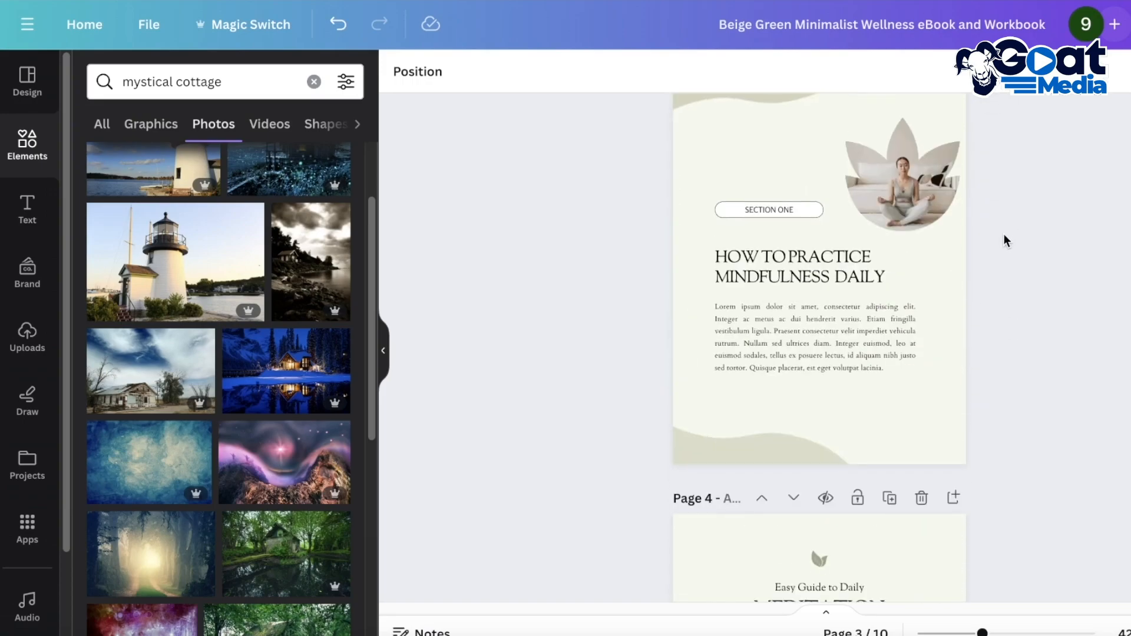
scroll(917, 190, up, 4)
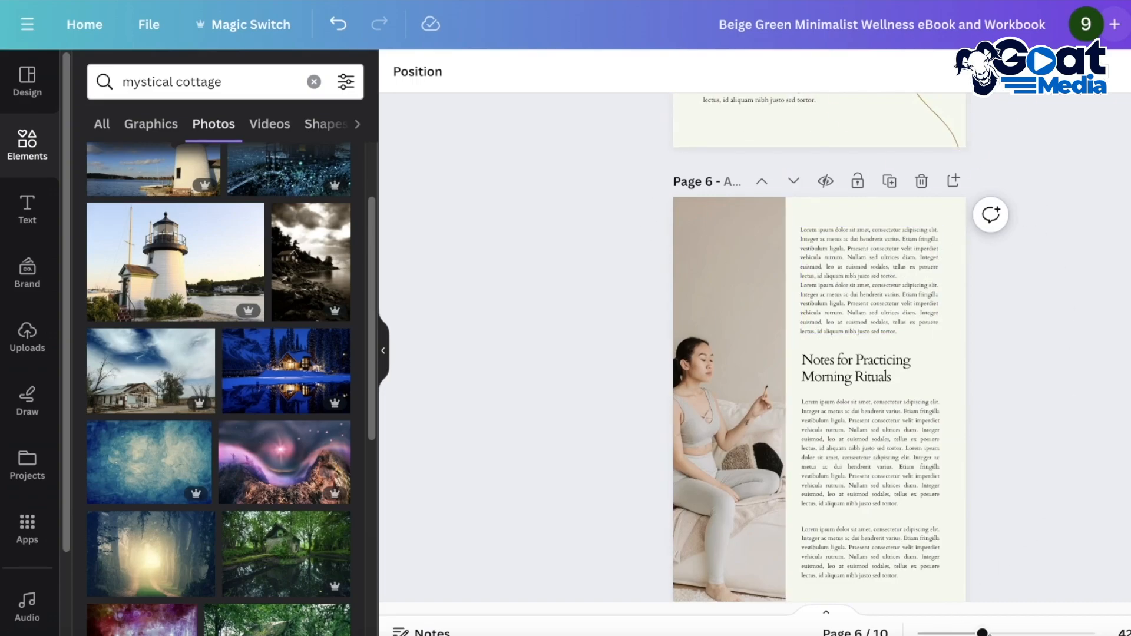
ctrl+scroll(699, 357, up, 3)
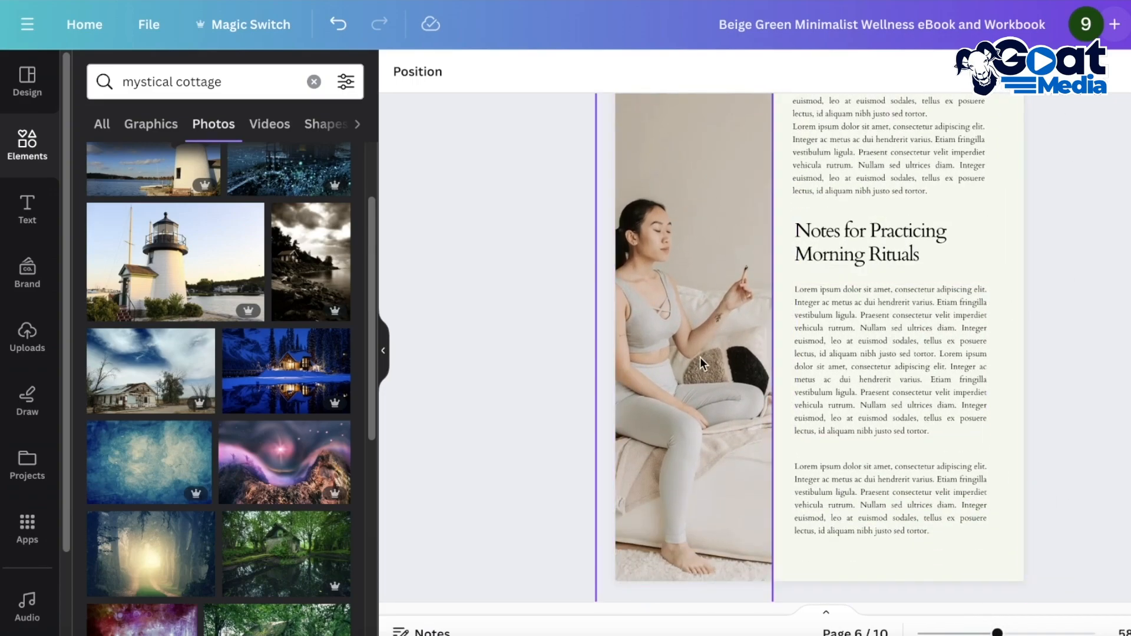
- Examine the separate photo, heading and paragraph elements that make up pages 5 and 6
click(715, 330)
scroll(675, 296, down, 6)
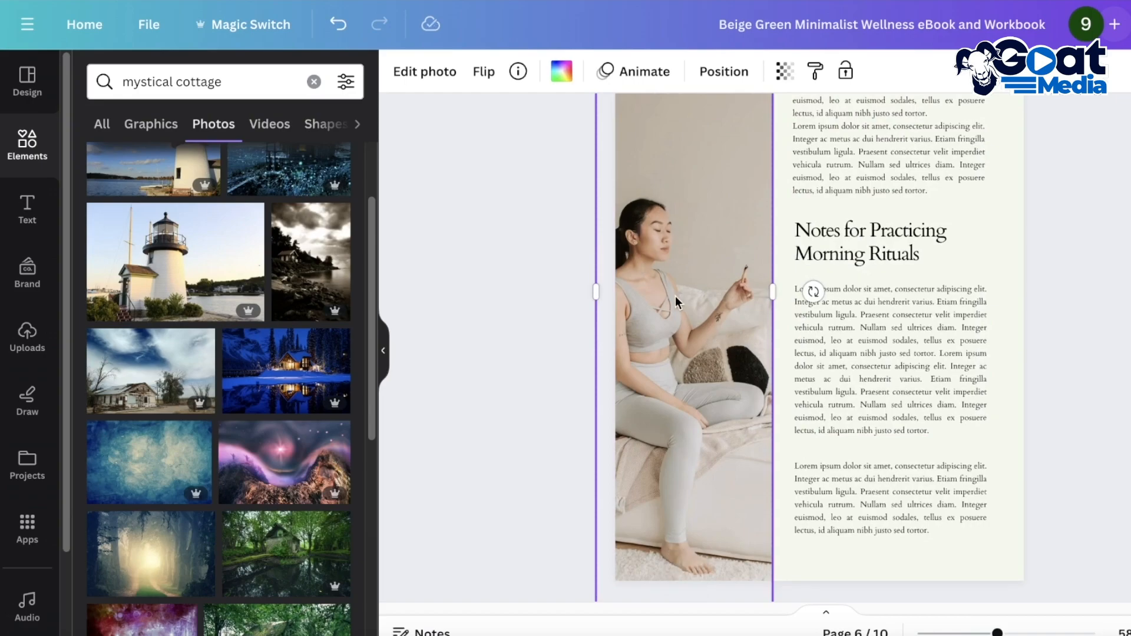
scroll(711, 265, up, 10)
scroll(835, 246, up, 5)
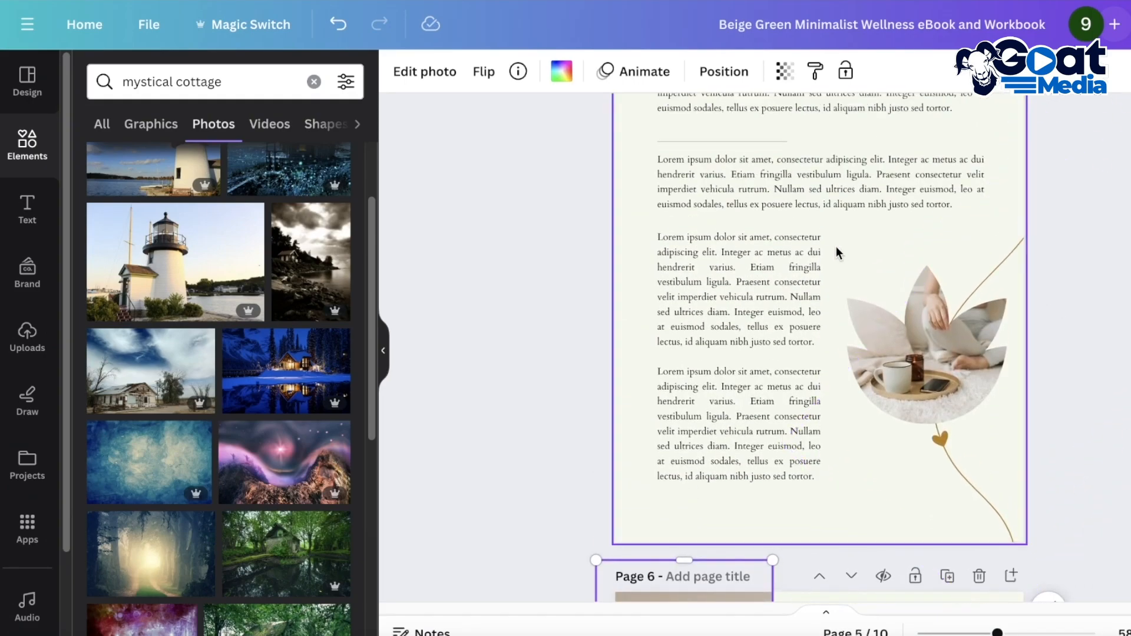
click(904, 244)
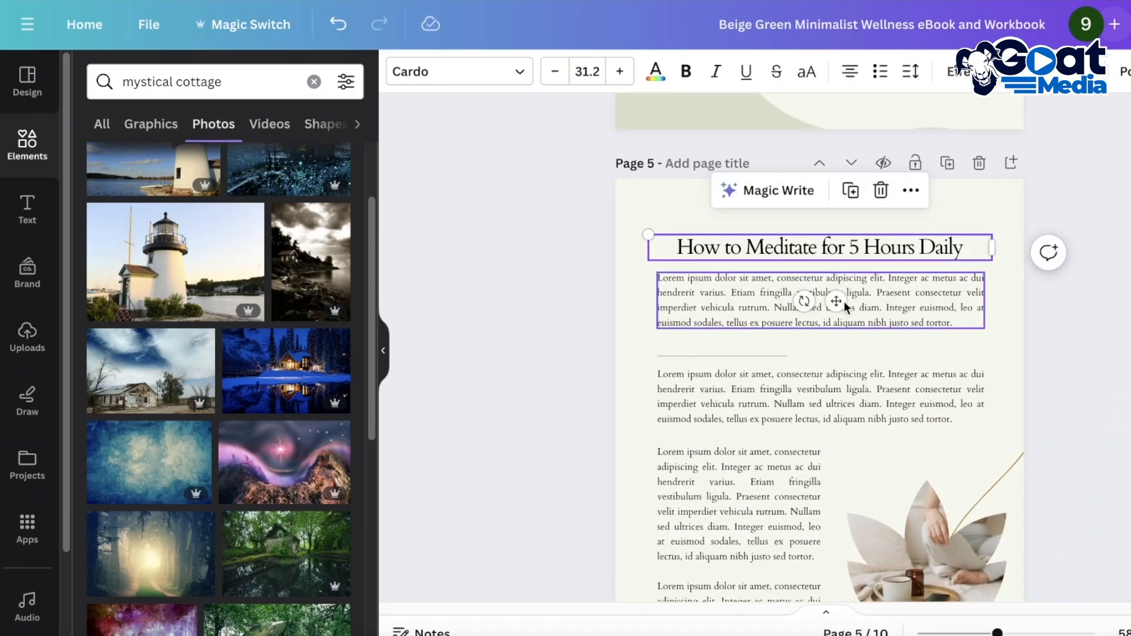
click(701, 298)
scroll(794, 342, down, 3)
scroll(793, 342, down, 10)
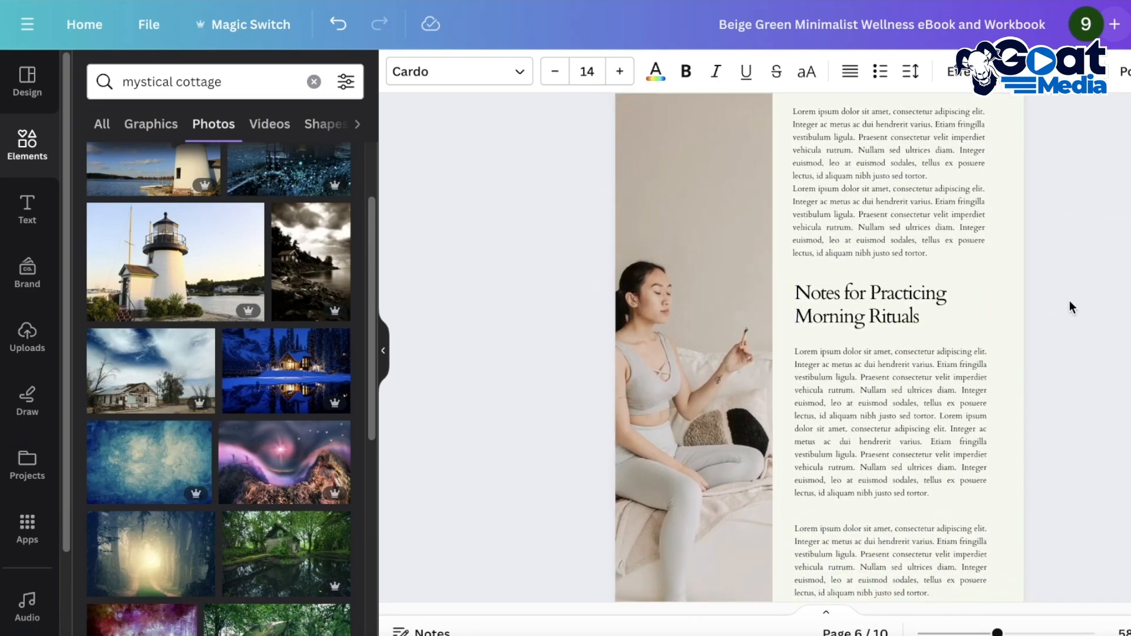
- Delete the paragraph block above the "Notes for Practicing Morning Rituals" heading on page 6
click(898, 321)
click(888, 154)
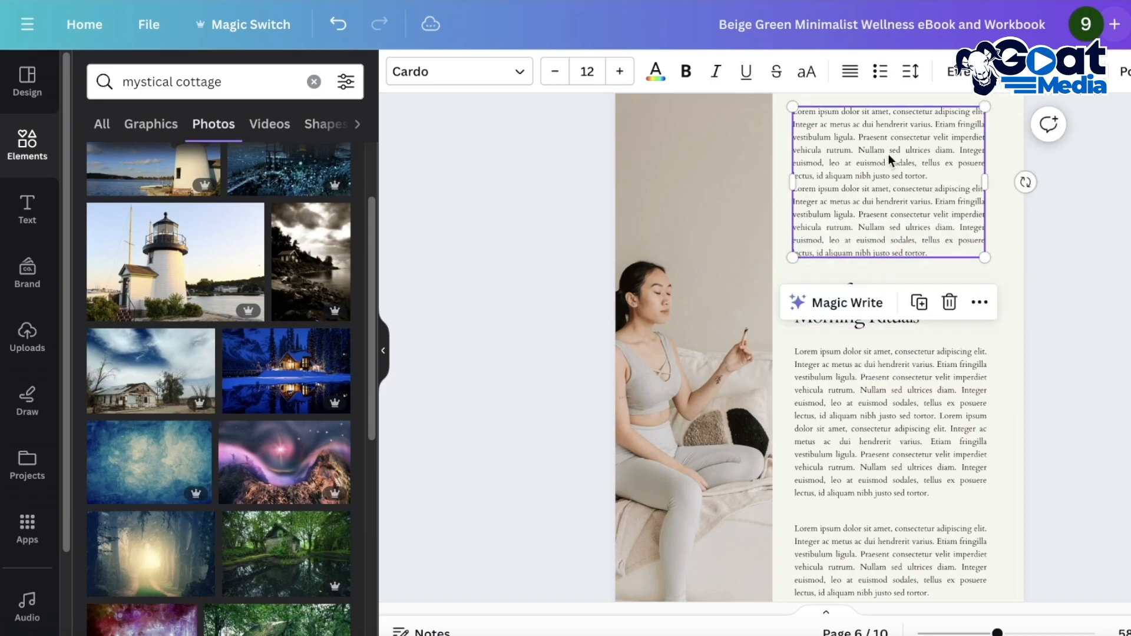
scroll(688, 313, up, 3)
scroll(688, 317, down, 1)
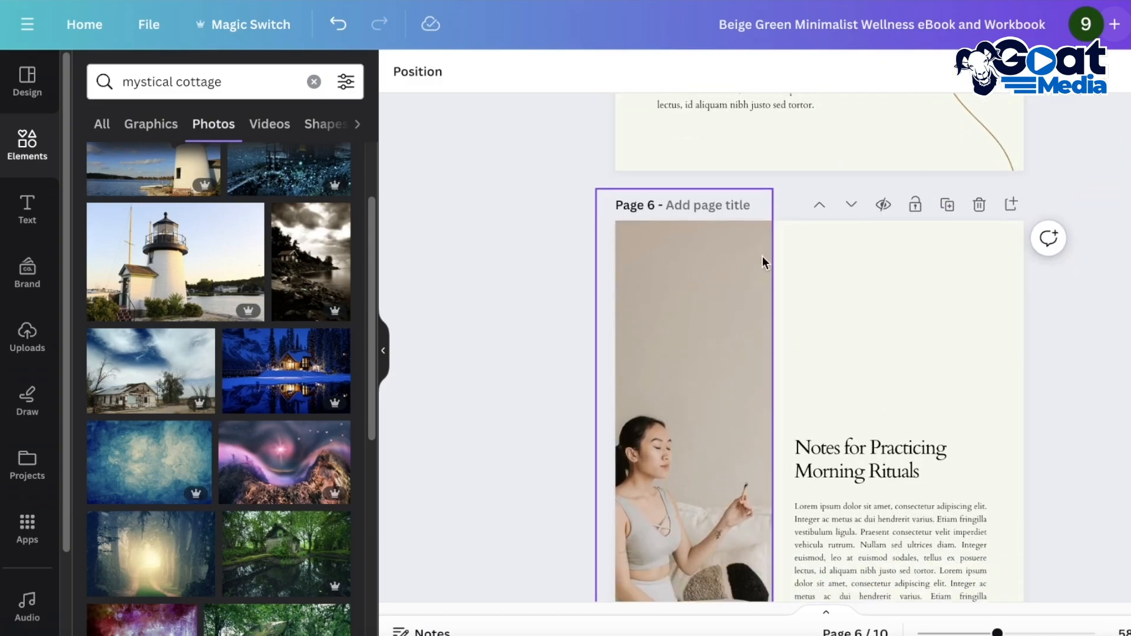
scroll(961, 353, down, 3)
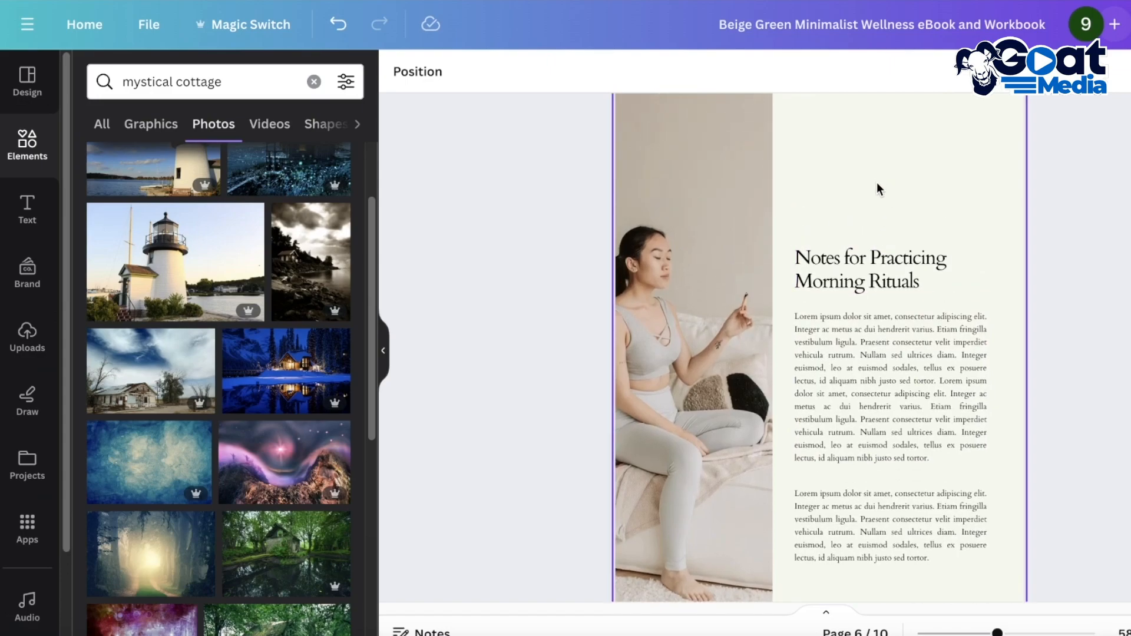
- Shorten the photo of the seated woman on page 6 from its lower edge to a height of about 200
scroll(878, 183, up, 1)
scroll(882, 214, down, 3)
scroll(917, 182, up, 3)
click(676, 278)
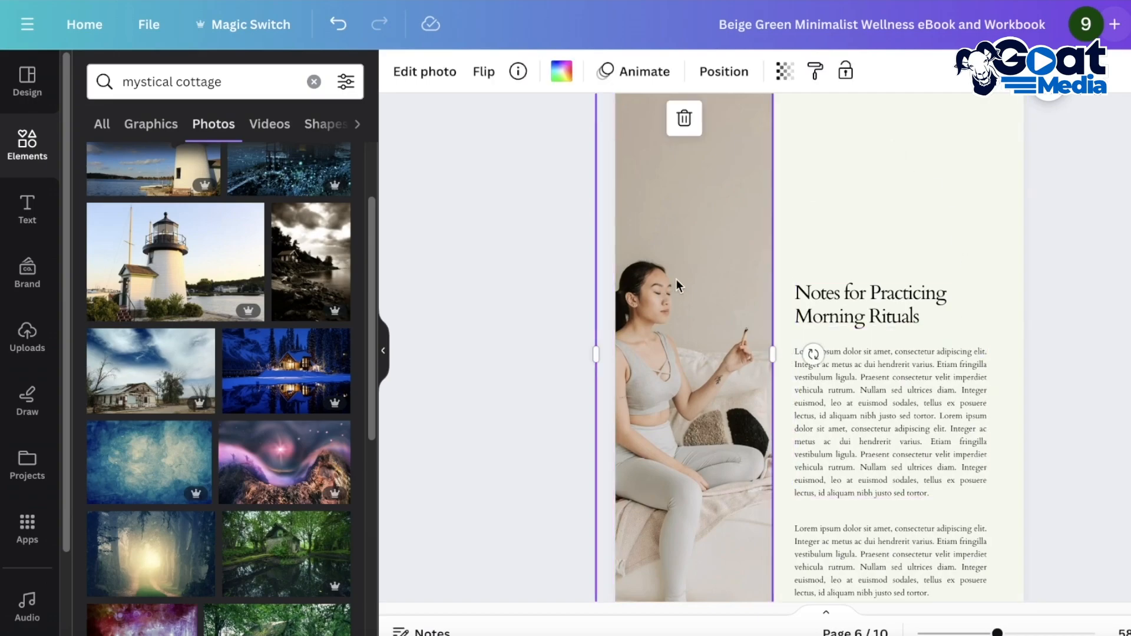
scroll(689, 450, down, 5)
drag(689, 384, 677, 131)
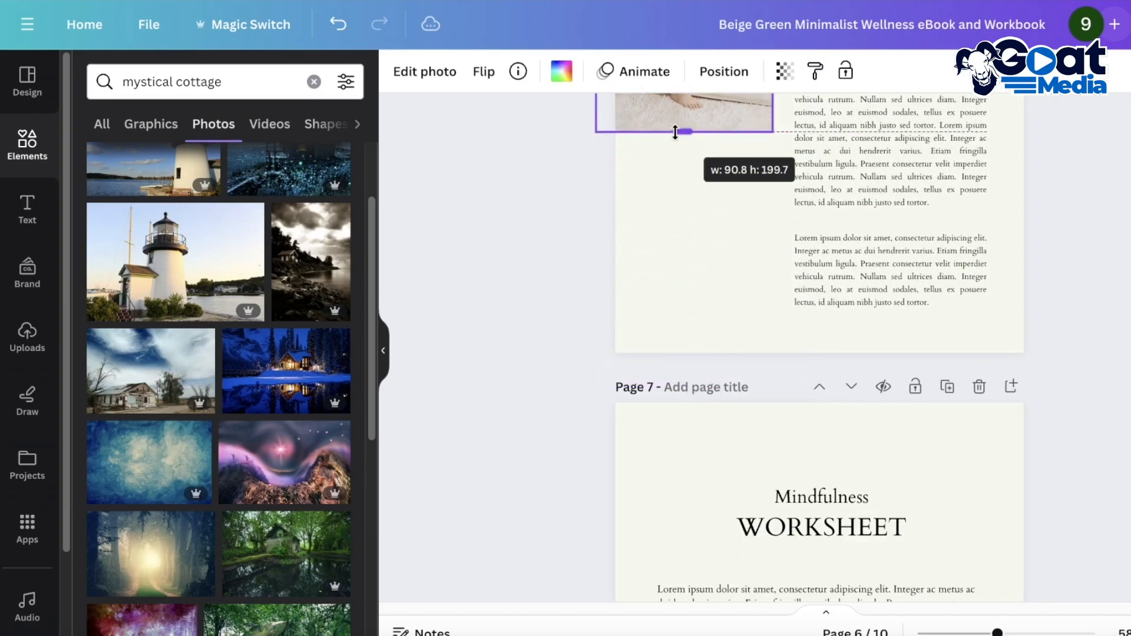
scroll(730, 235, up, 5)
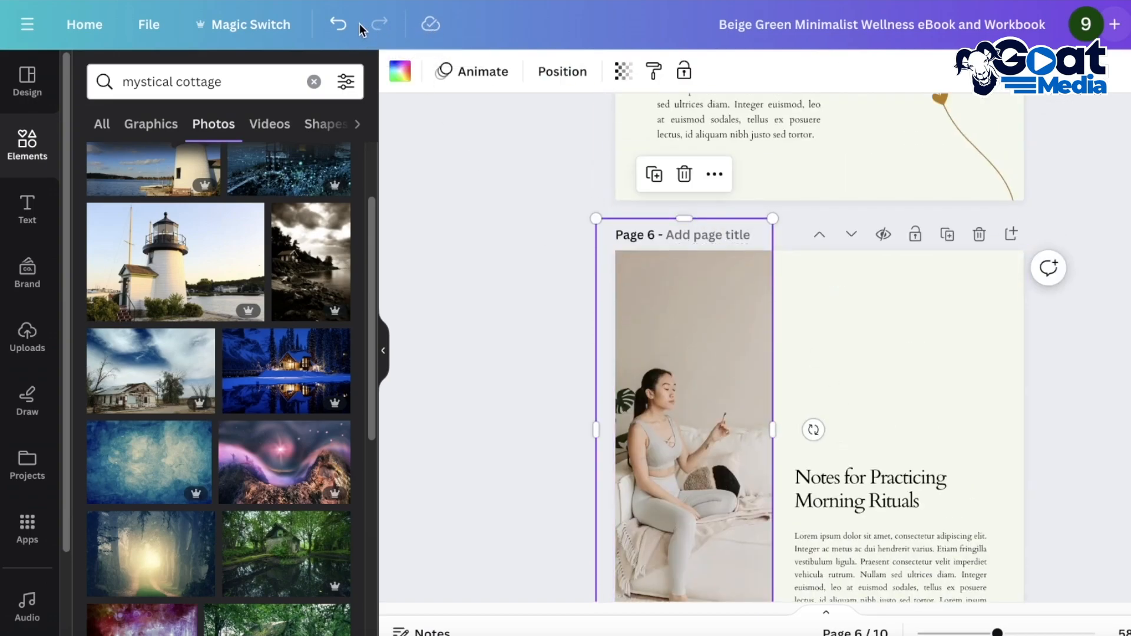
- Undo the photo resize and the paragraph deletion on page 6
click(339, 24)
click(339, 24)
scroll(848, 353, down, 4)
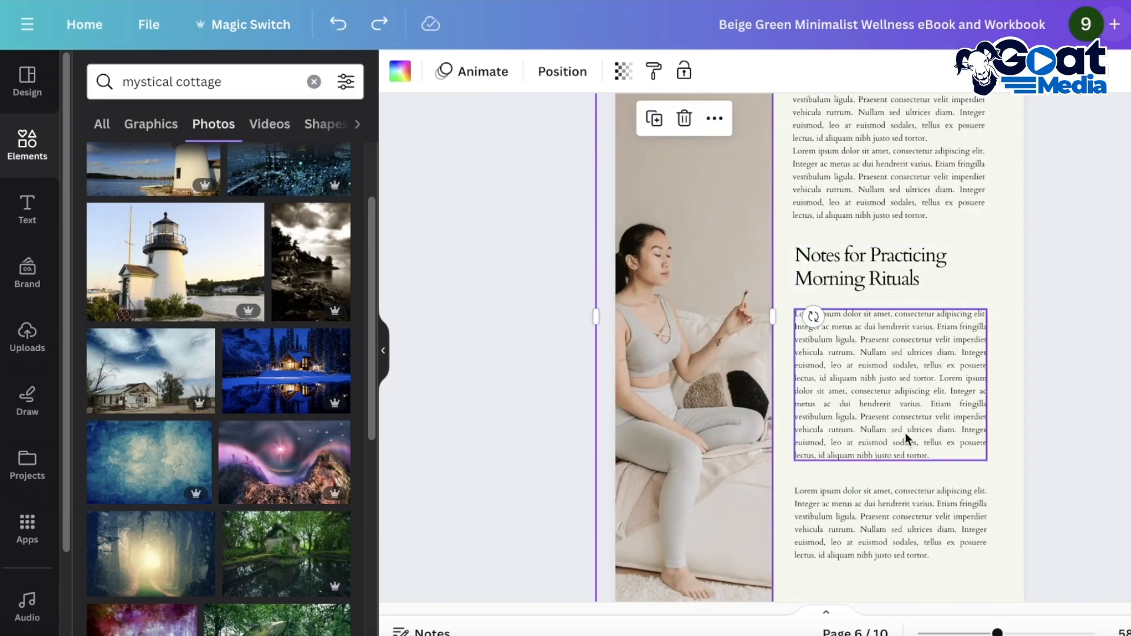
- Shorten page 6's photo from its lower edge so it ends about level with the top of the last paragraph
scroll(1011, 532, down, 3)
scroll(1078, 491, up, 1)
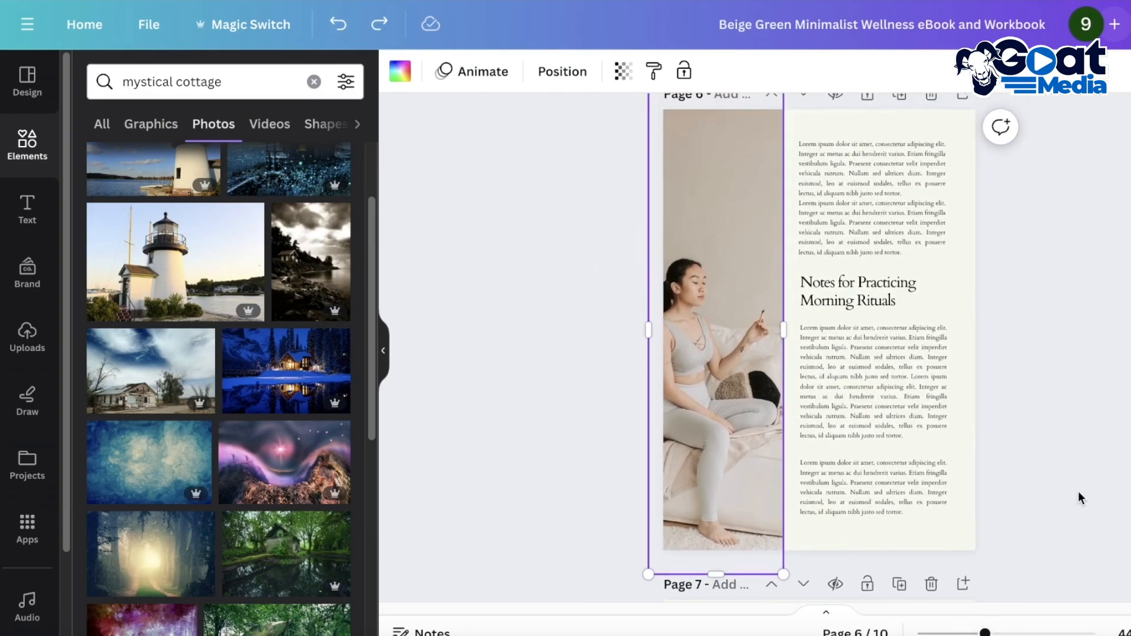
drag(717, 574, 714, 371)
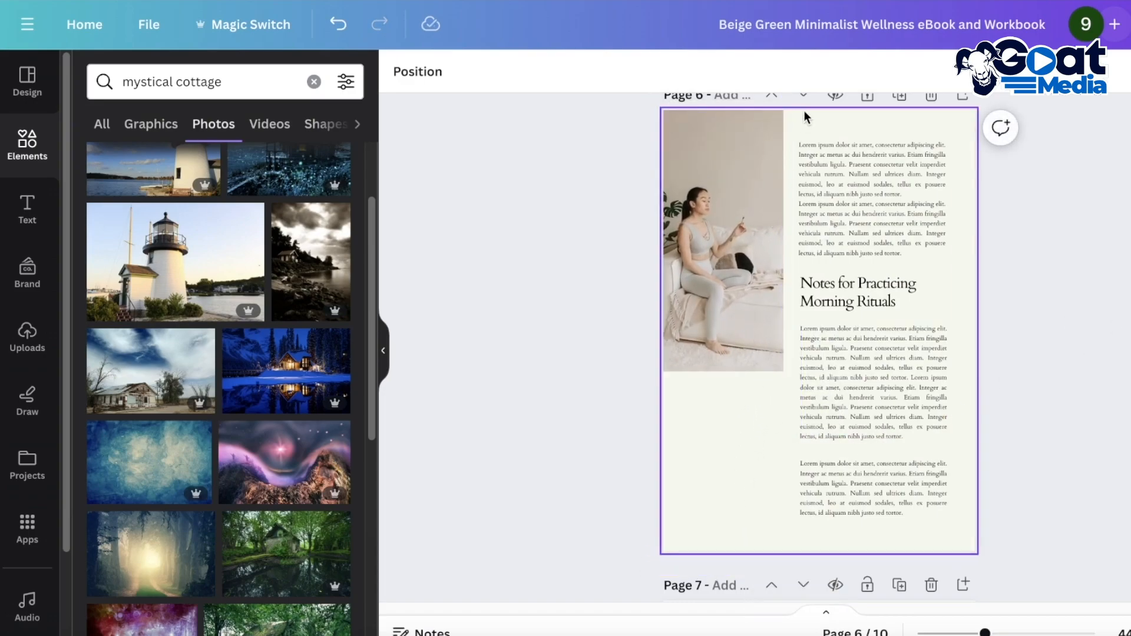
click(705, 339)
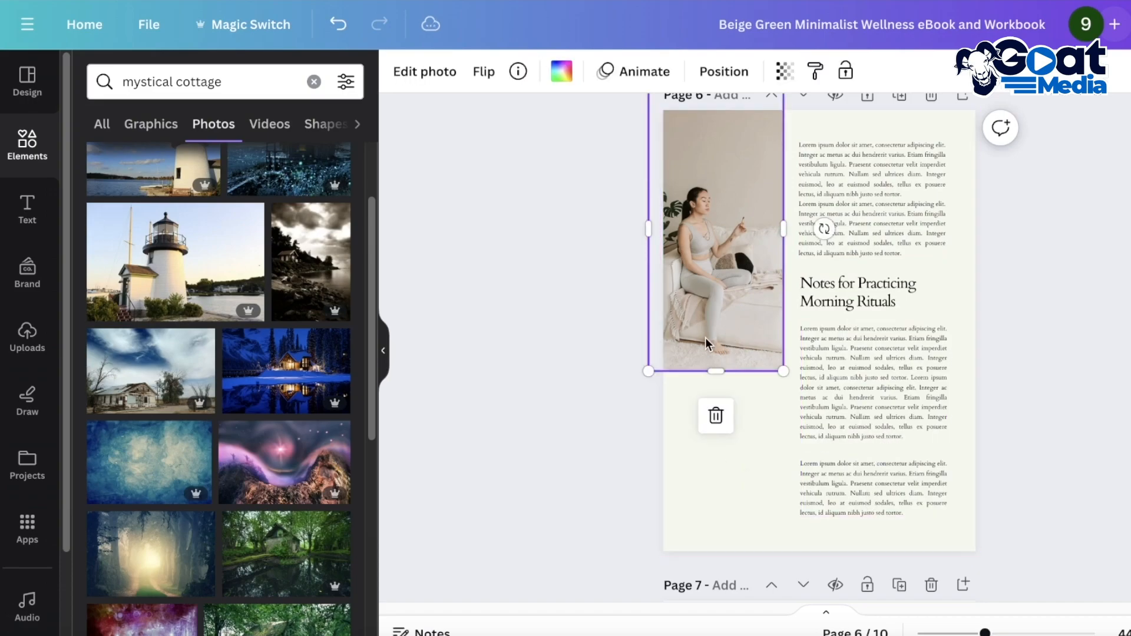
drag(709, 371, 714, 457)
scroll(1099, 284, up, 5)
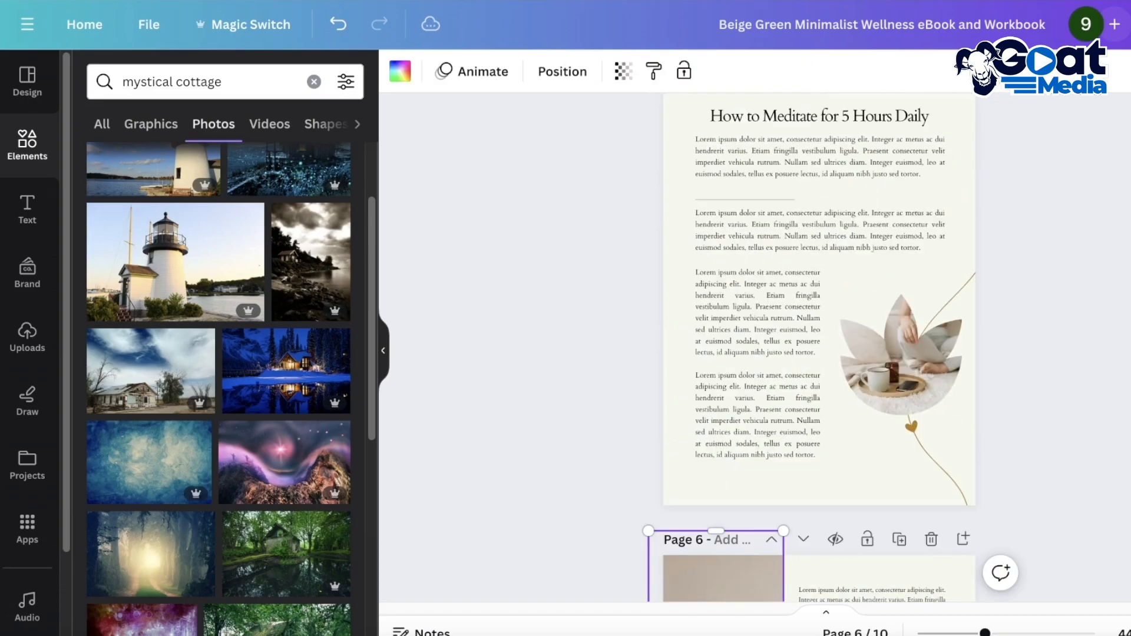
scroll(1099, 284, down, 10)
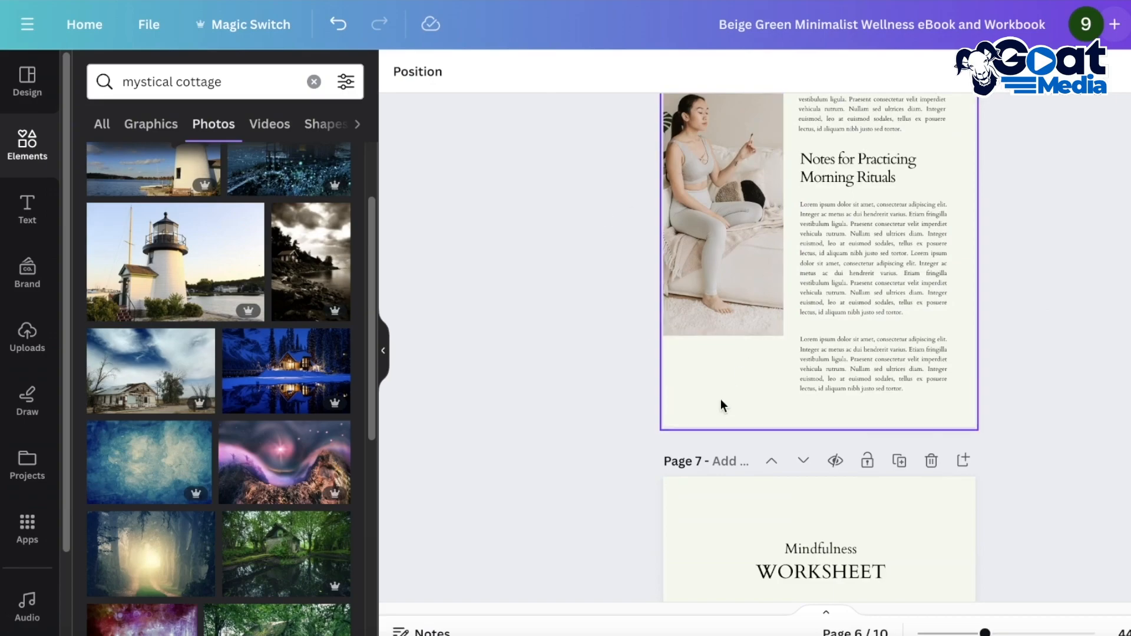
- Add a body text box to page 6 and place it in the empty space below the photo
click(28, 219)
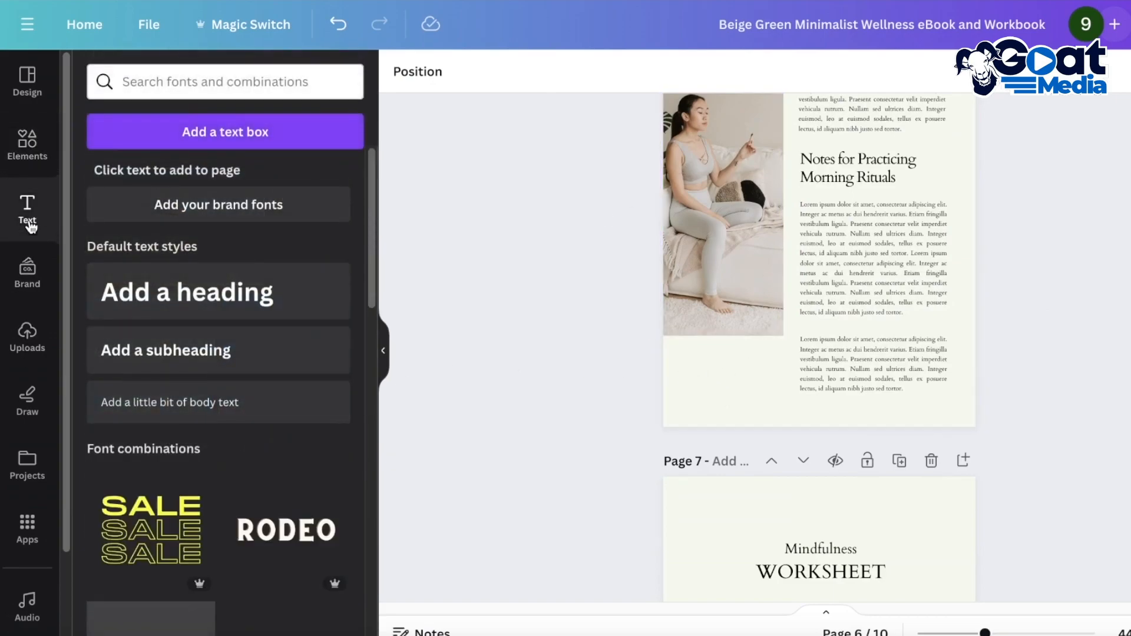
click(156, 403)
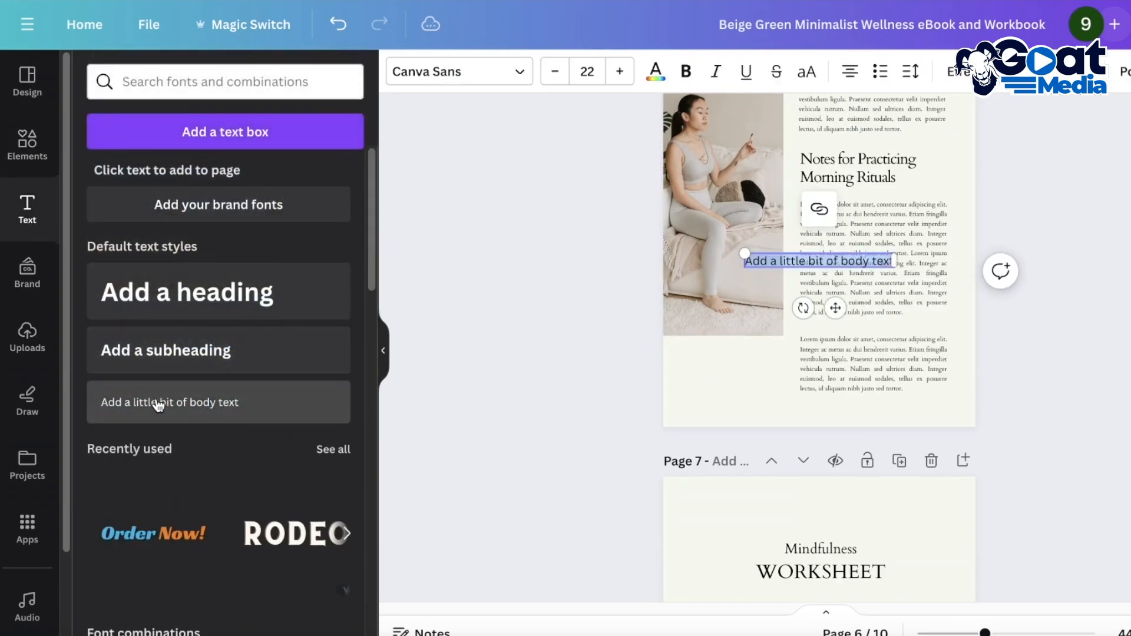
click(769, 348)
click(815, 266)
drag(815, 267, 741, 356)
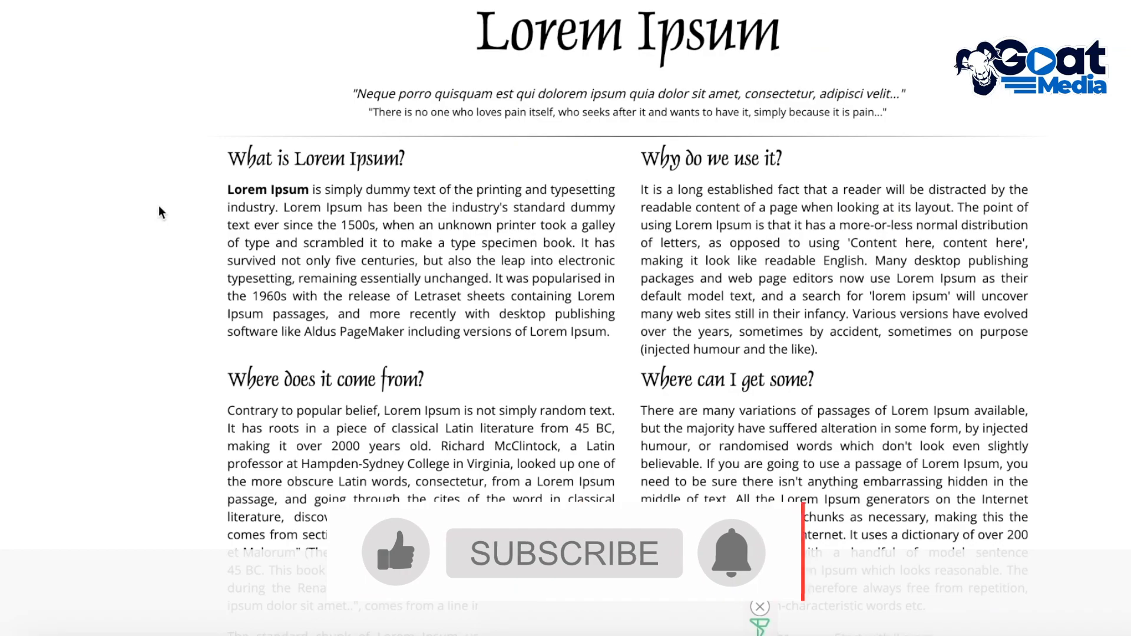
- Copy the "What is Lorem Ipsum?" paragraph from the Lorem Ipsum web page and paste it over the new text box's placeholder in Canva
drag(229, 188, 612, 333)
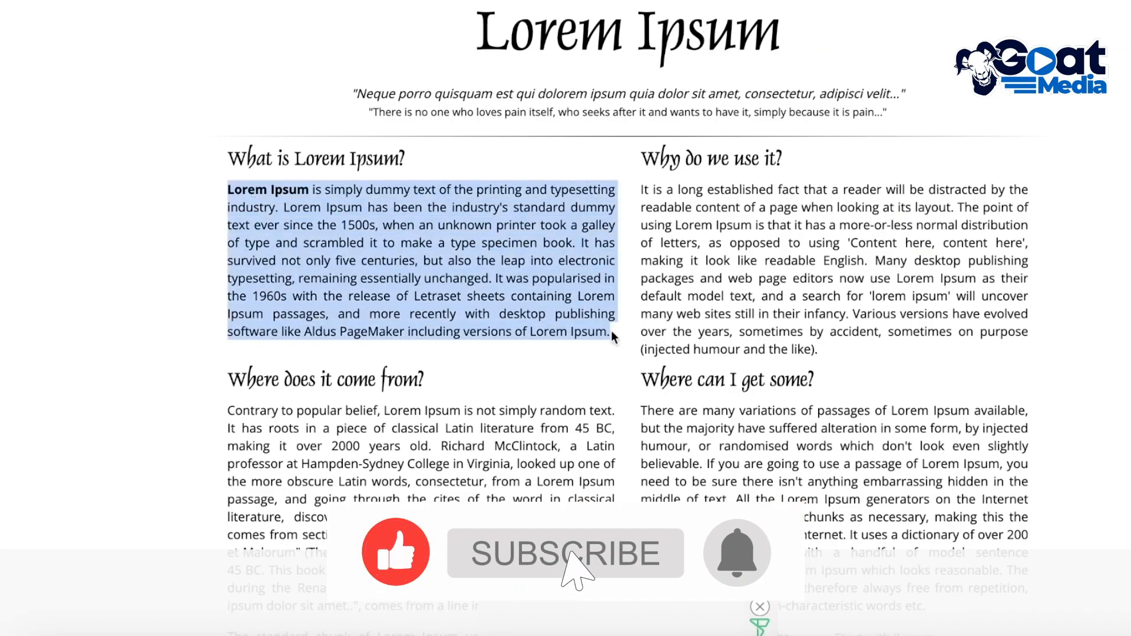
right_click(469, 288)
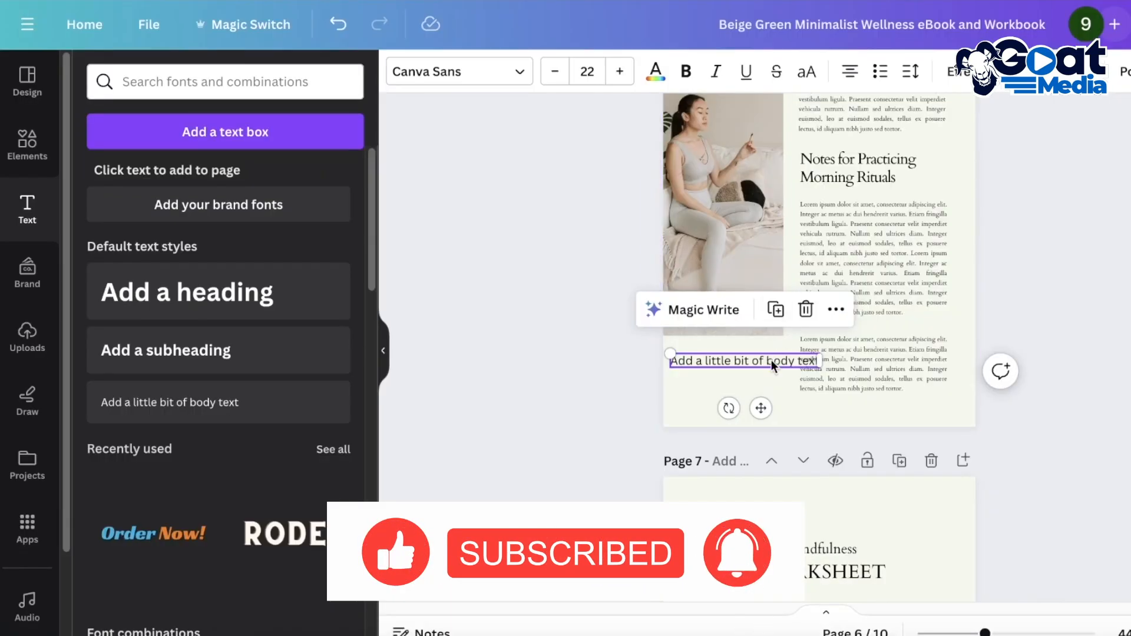
double_click(770, 360)
right_click(770, 361)
click(814, 346)
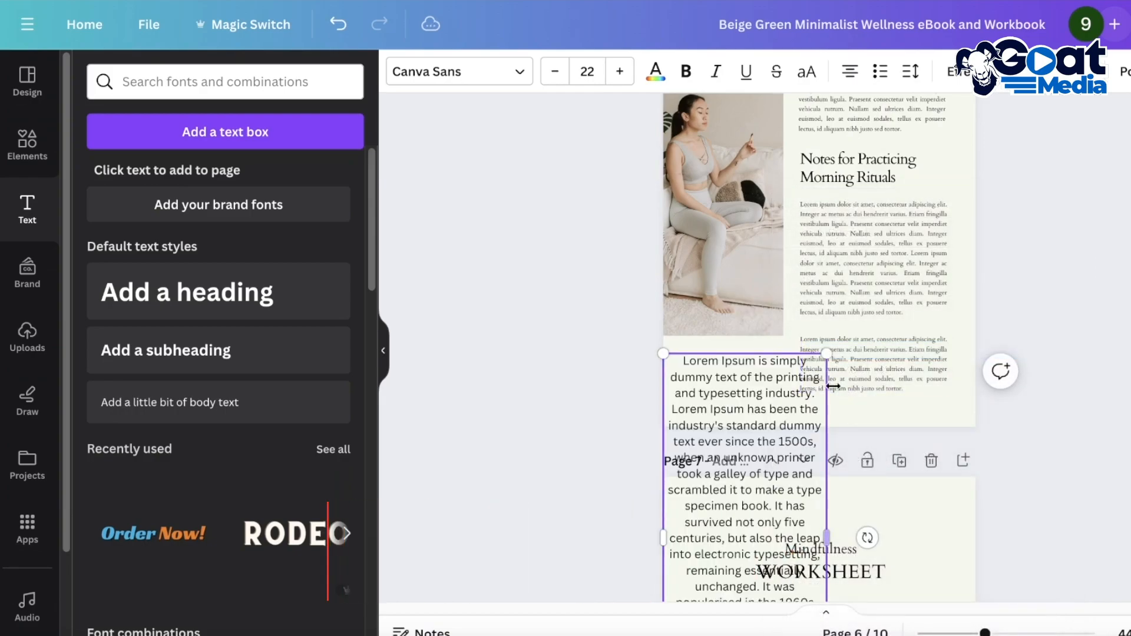
- Widen the pasted text box beyond the page's edge and set its font size to 12
drag(832, 536, 1041, 425)
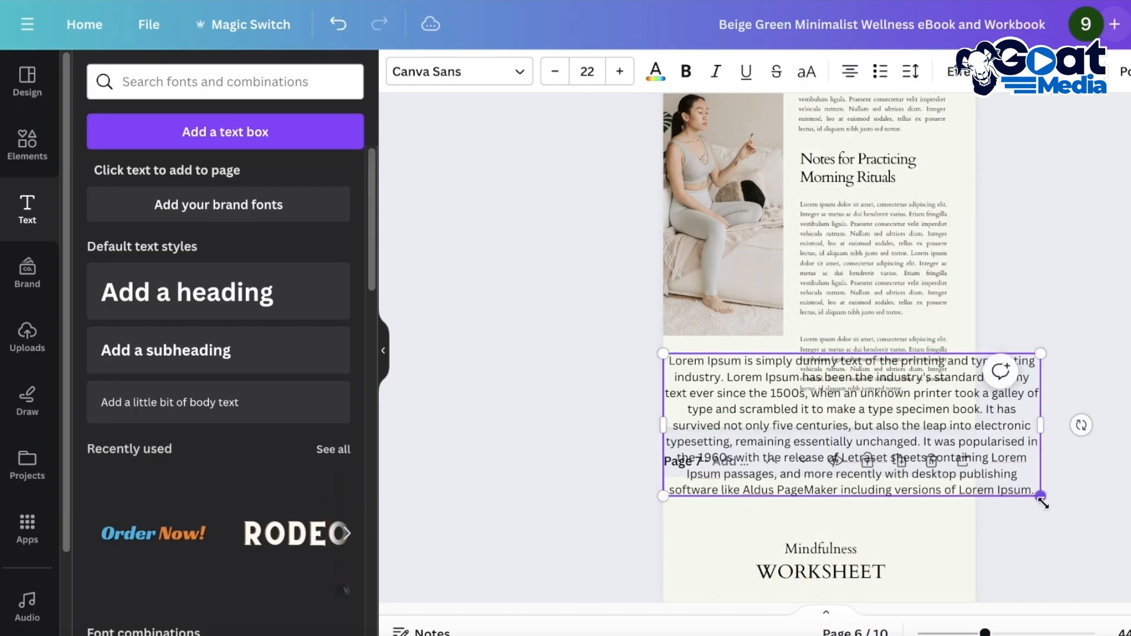
drag(1041, 498, 1064, 504)
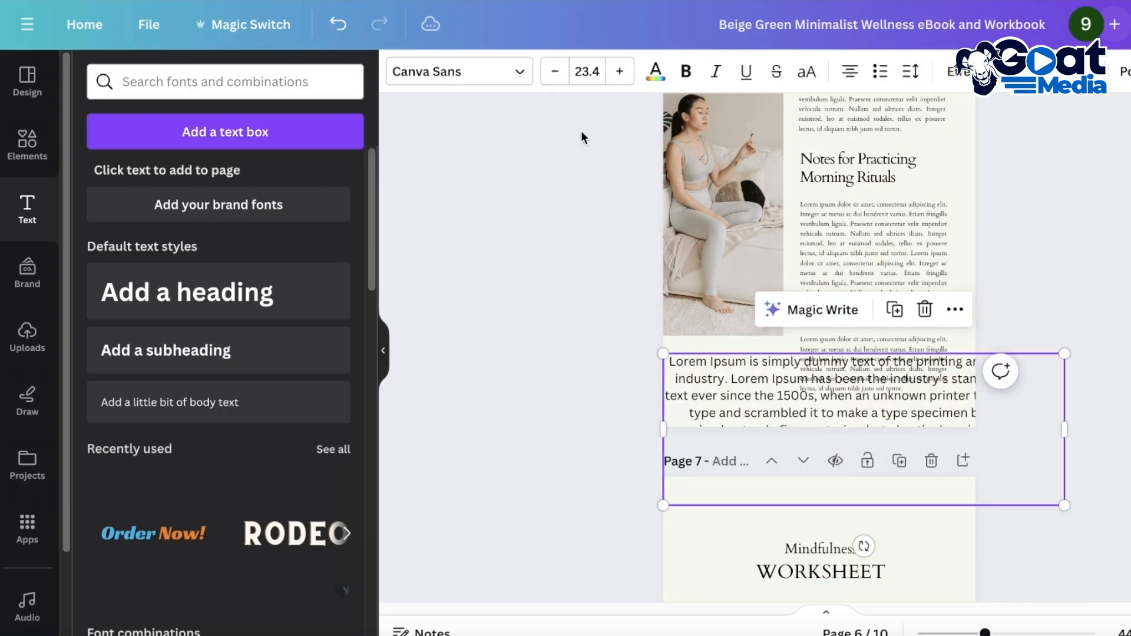
click(585, 57)
click(586, 57)
click(586, 57)
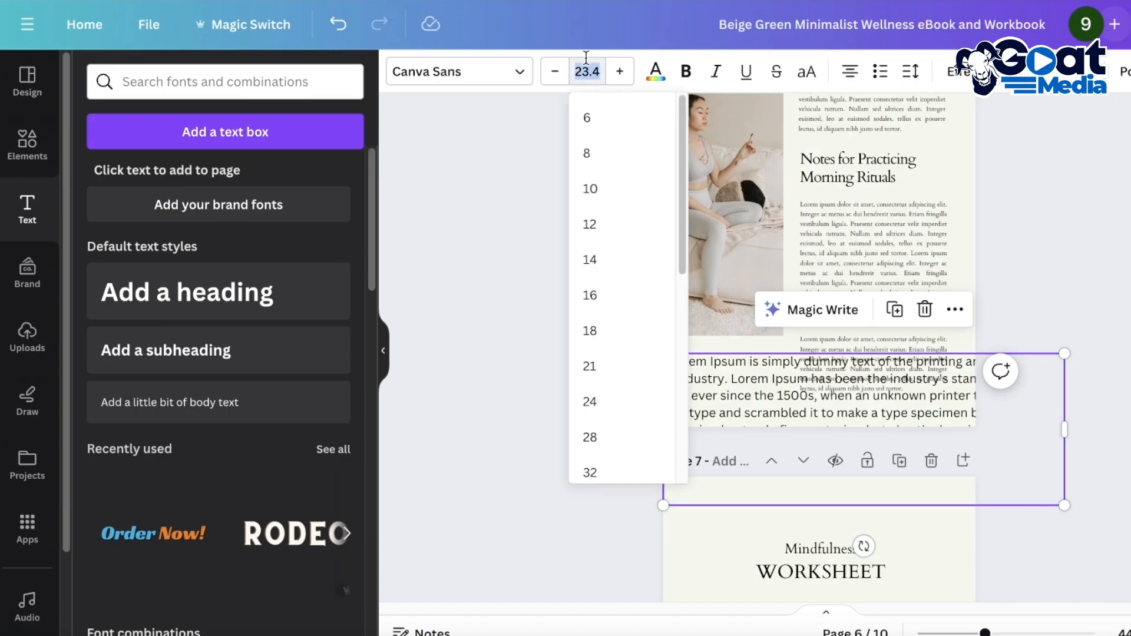
key(Return)
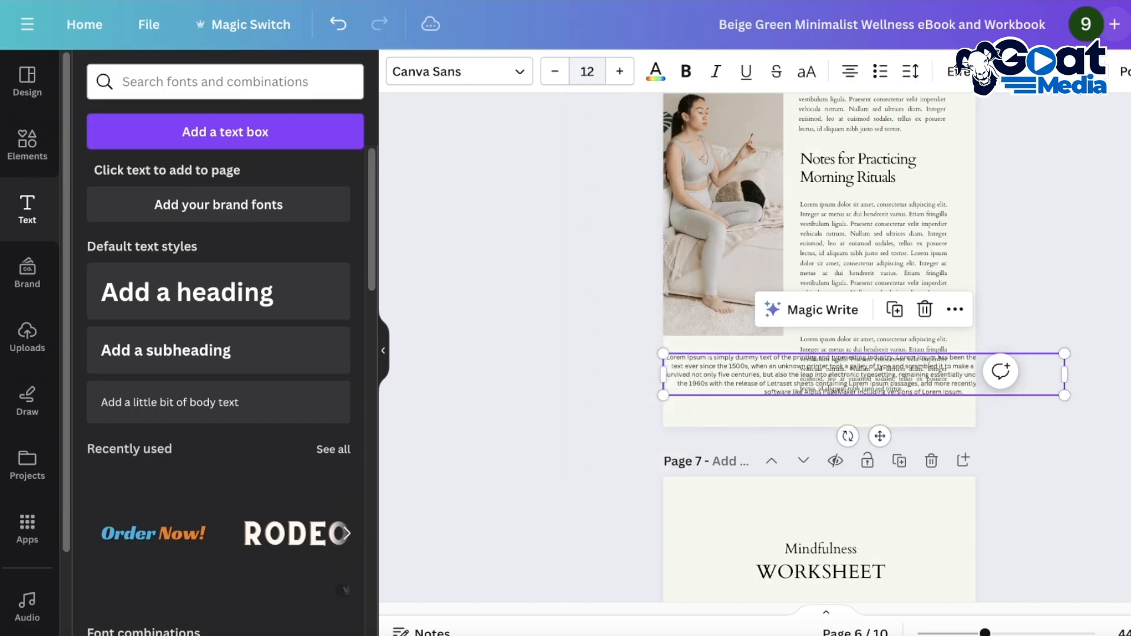
- Shrink the text box to the photo's width and delete the rest of the paragraph after "scrambled it to make a type"
drag(1072, 374, 790, 344)
drag(783, 427, 710, 369)
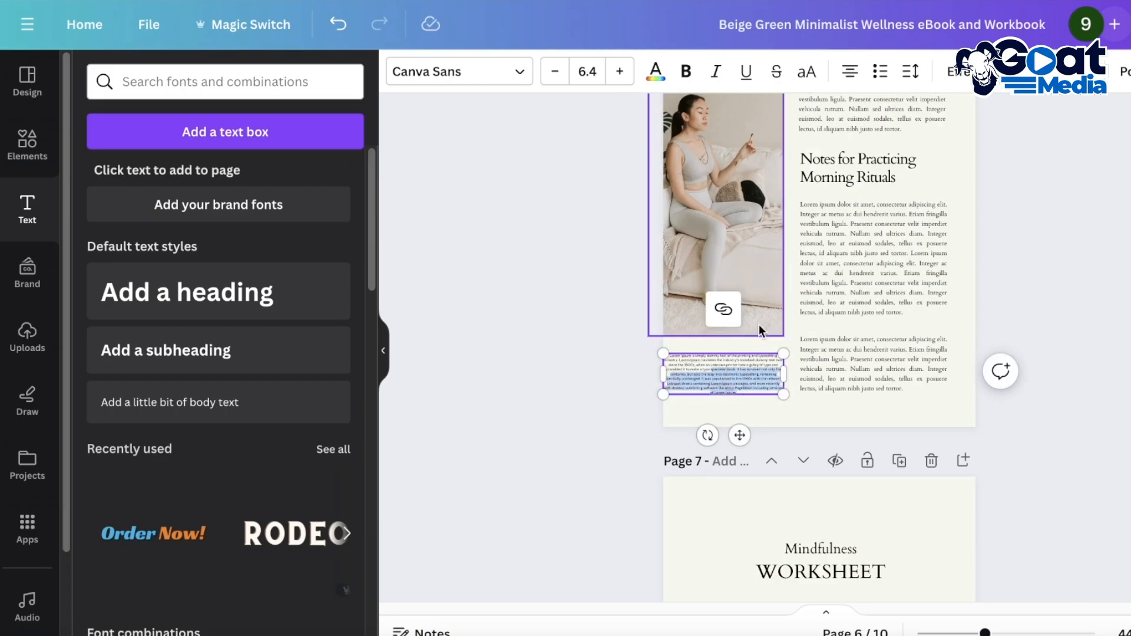
key(BackSpace)
click(719, 364)
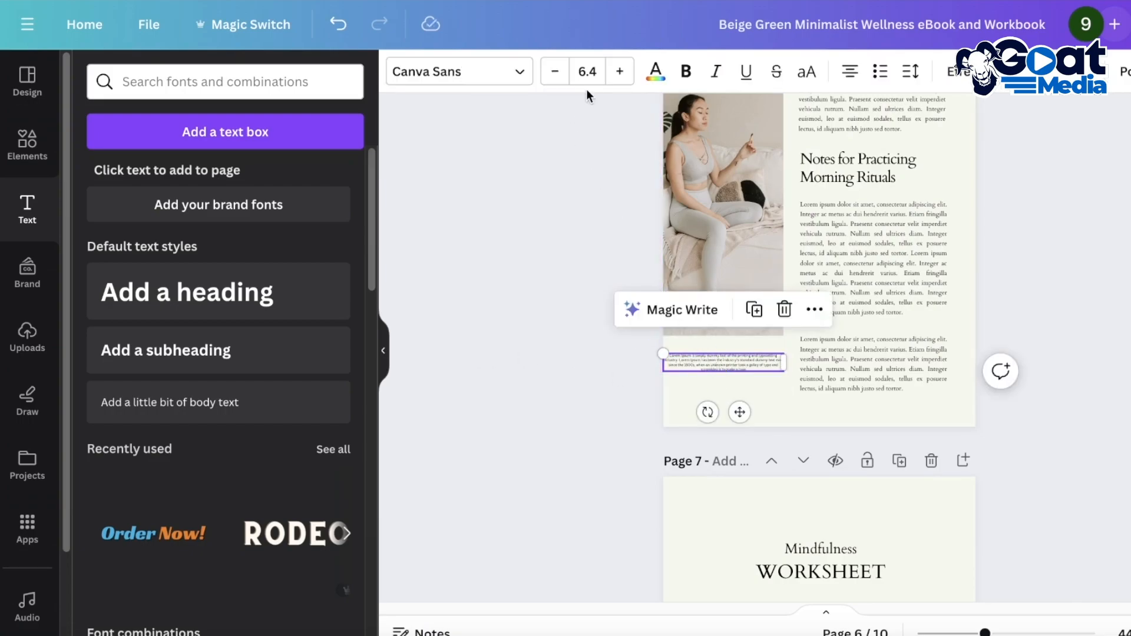
- Set the trimmed text's font size to 12 and move its box up close beneath the photo, aligned with the photo's sides
click(598, 73)
text(12)
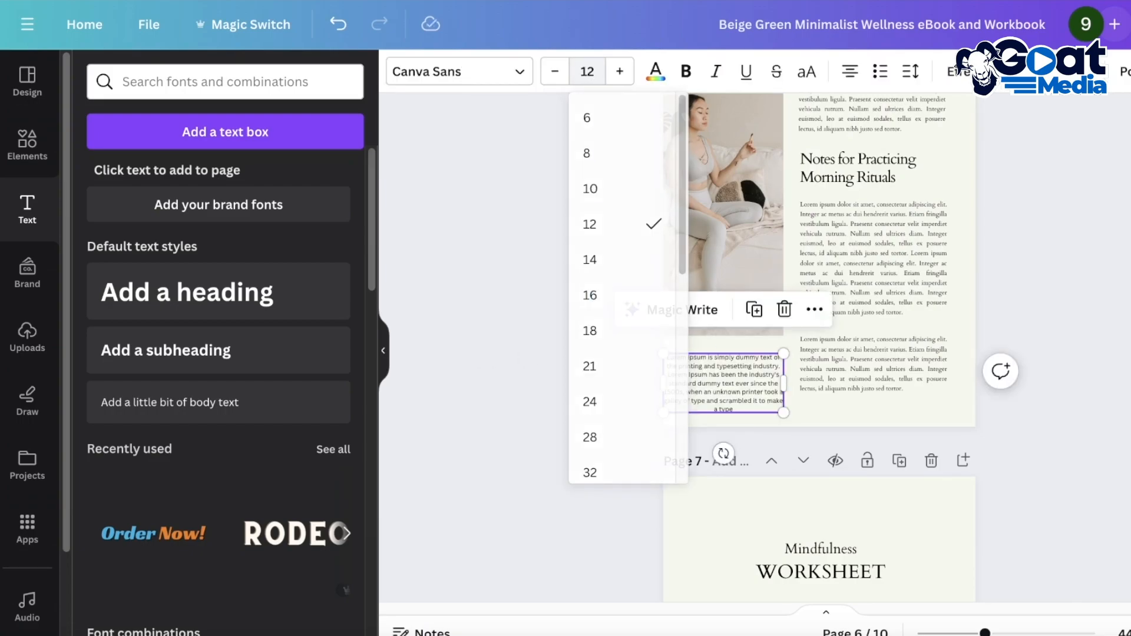
key(Return)
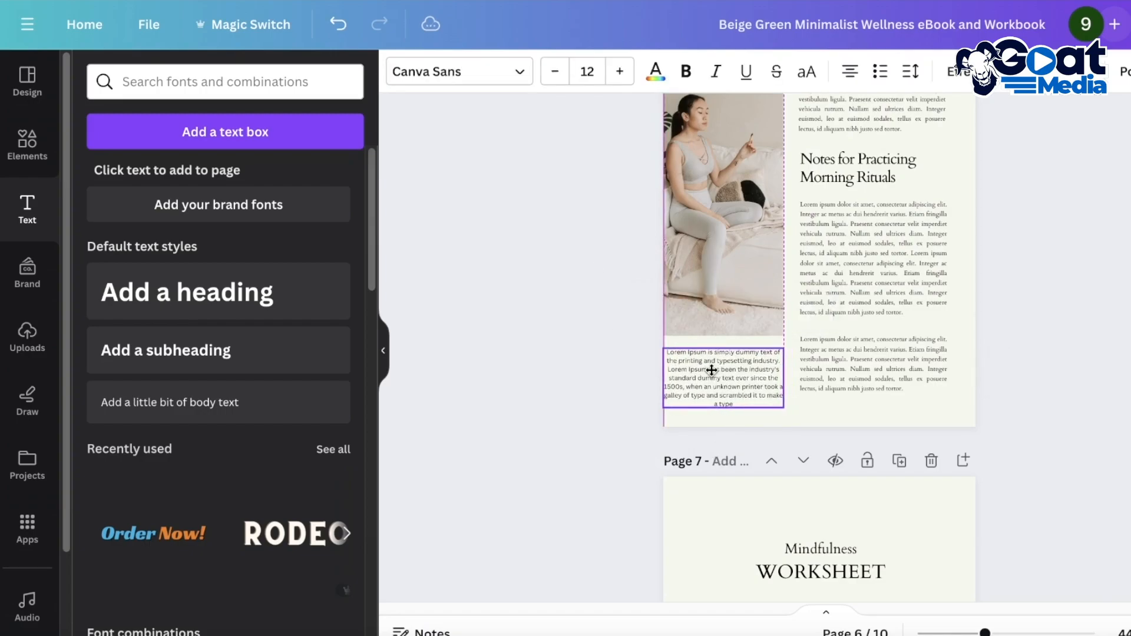
click(1067, 273)
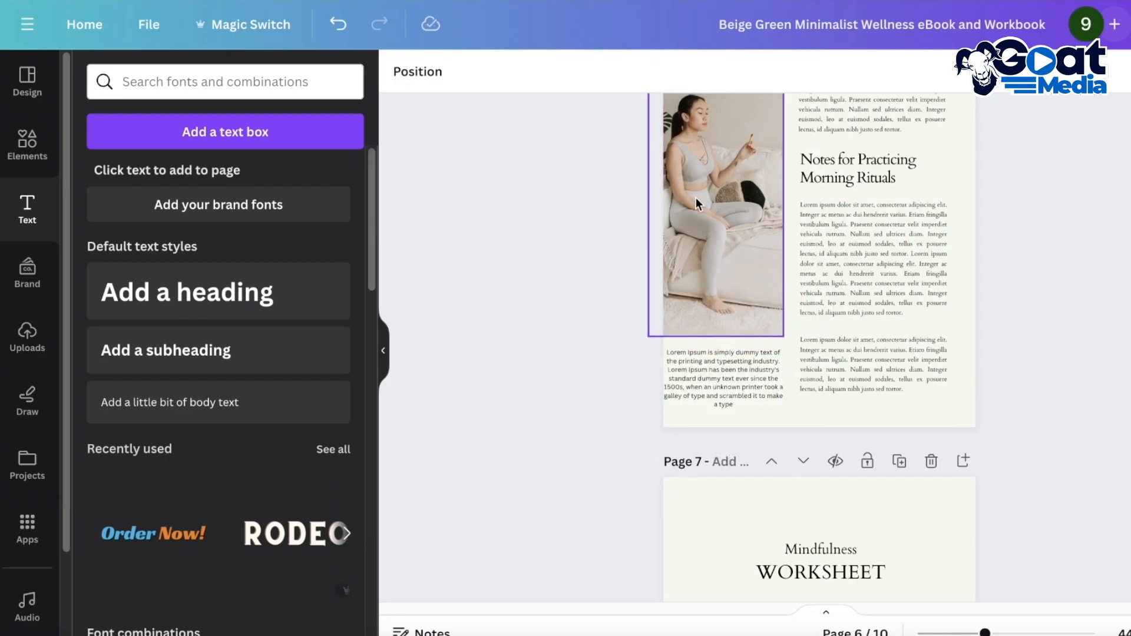
- Review the remaining pages of the book through page 10 and return to the cover
scroll(695, 200, up, 2)
scroll(814, 182, down, 5)
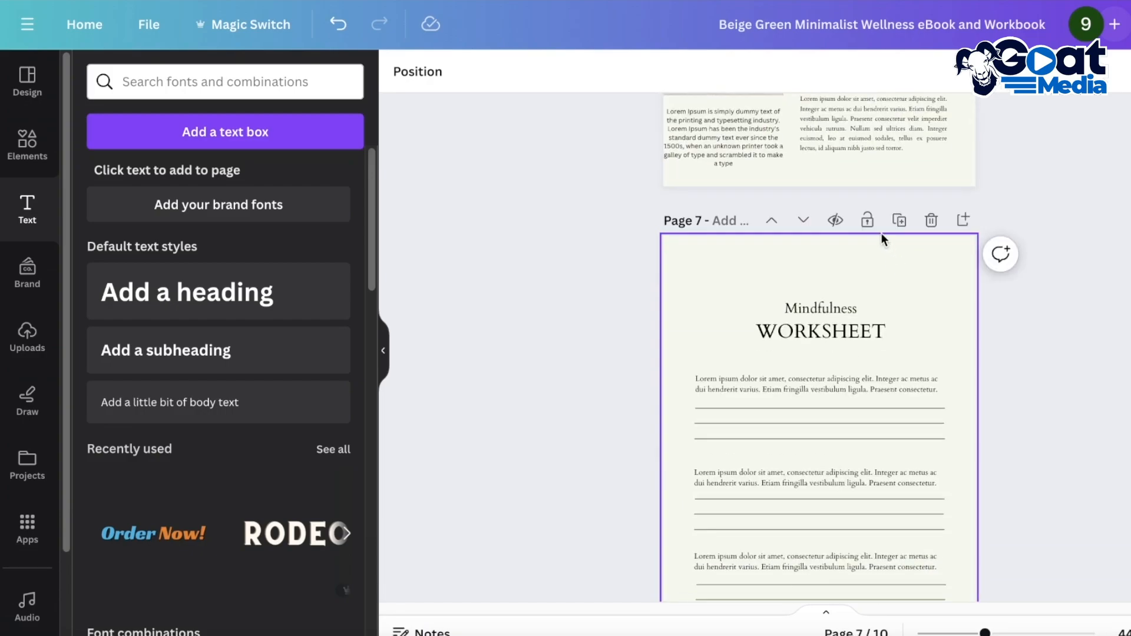
scroll(878, 295, down, 10)
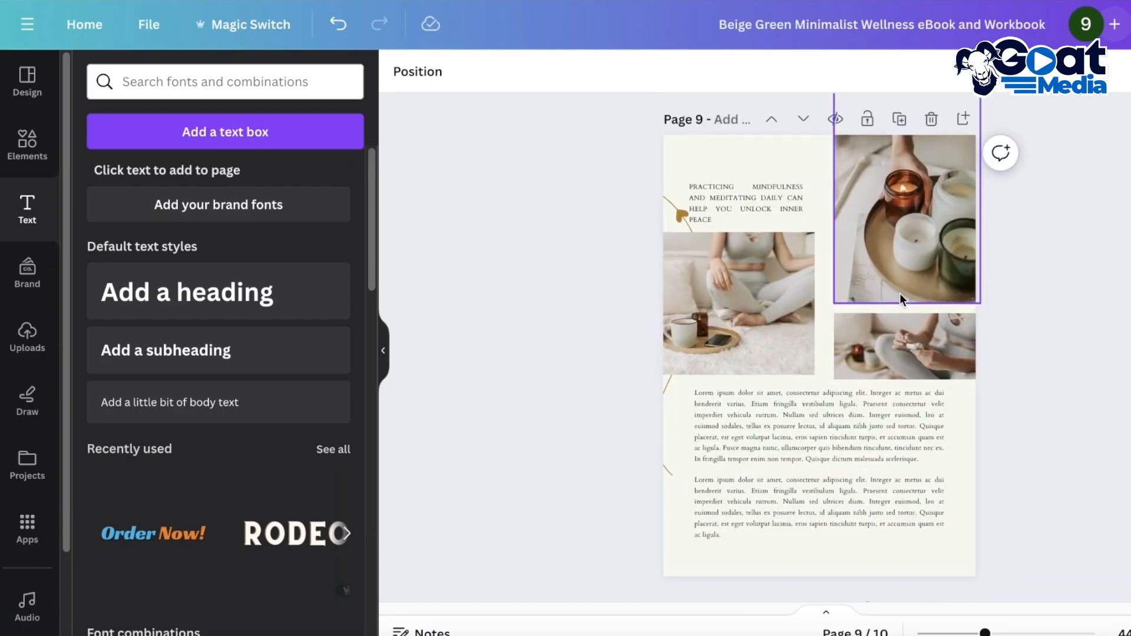
scroll(902, 293, up, 3)
scroll(902, 293, down, 8)
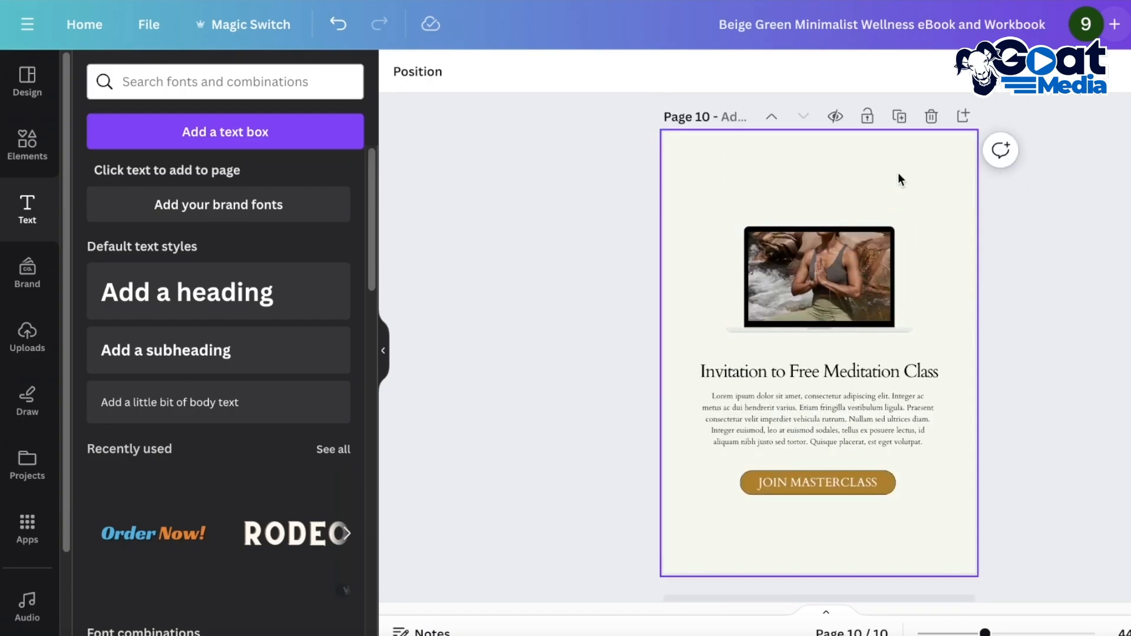
scroll(959, 253, up, 15)
scroll(975, 238, up, 15)
scroll(973, 325, down, 4)
scroll(973, 326, up, 4)
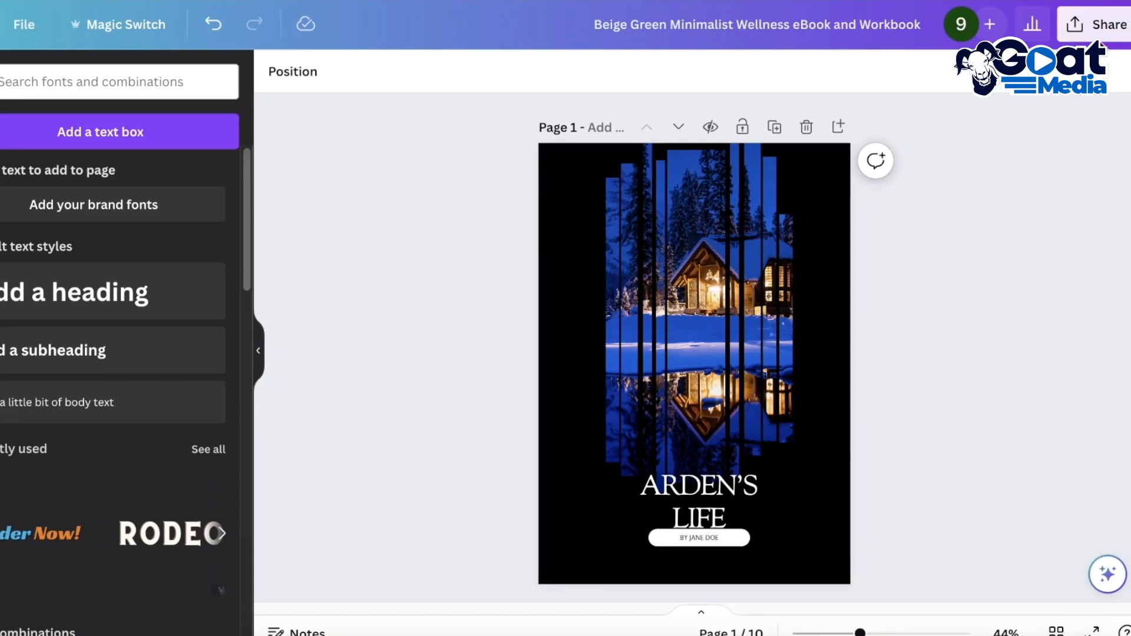
- Open the design's download settings and choose PDF Standard as the file type for all pages
click(1101, 36)
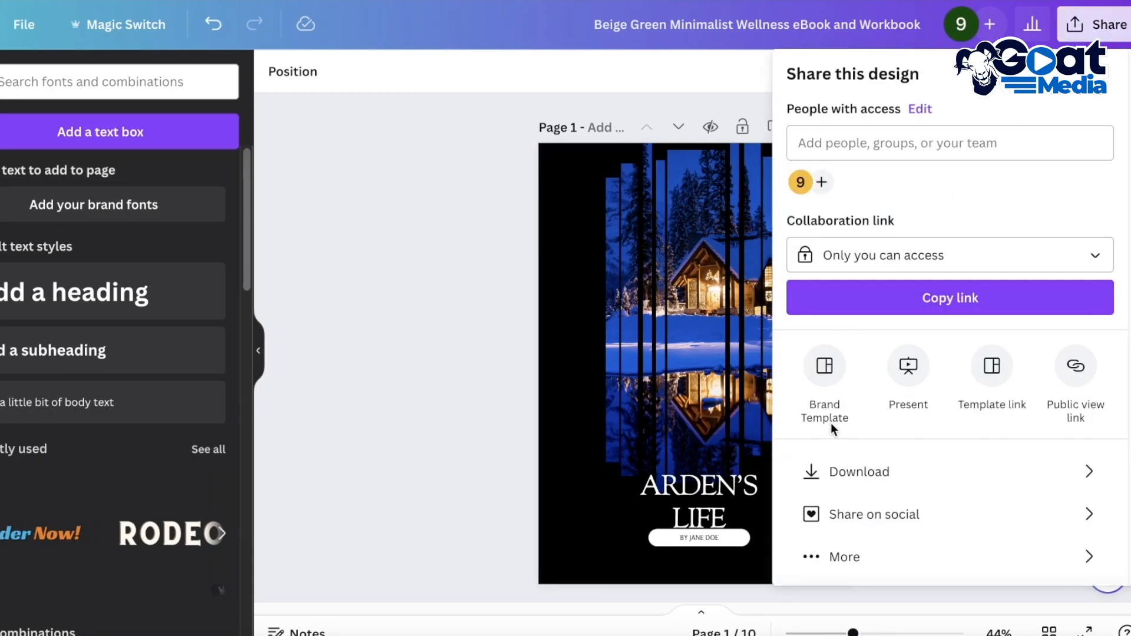
click(847, 474)
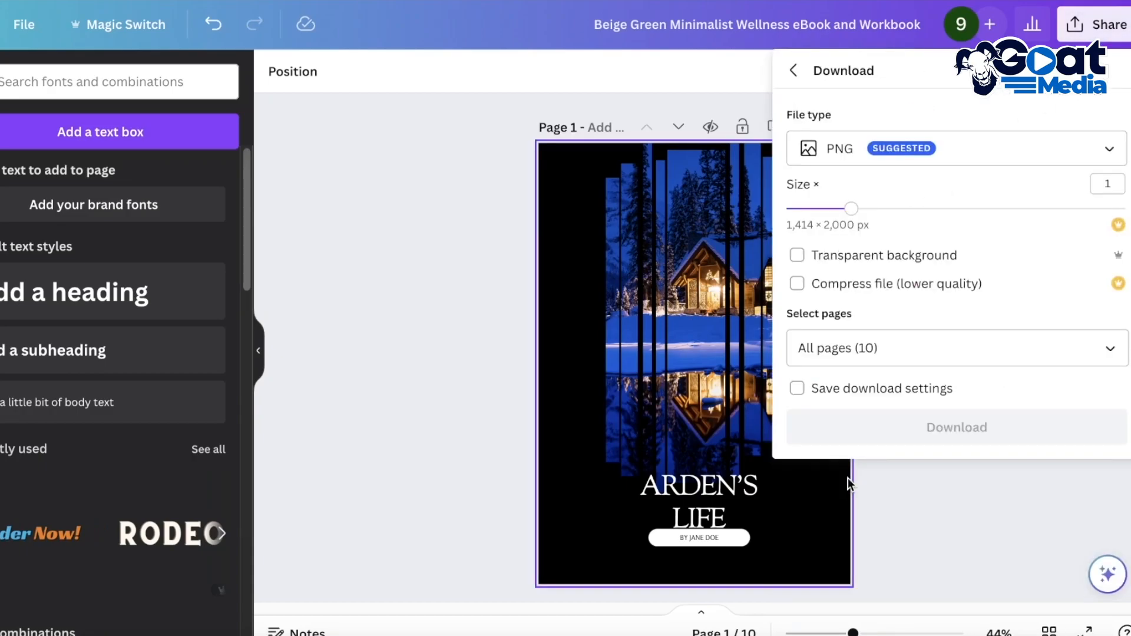
click(977, 157)
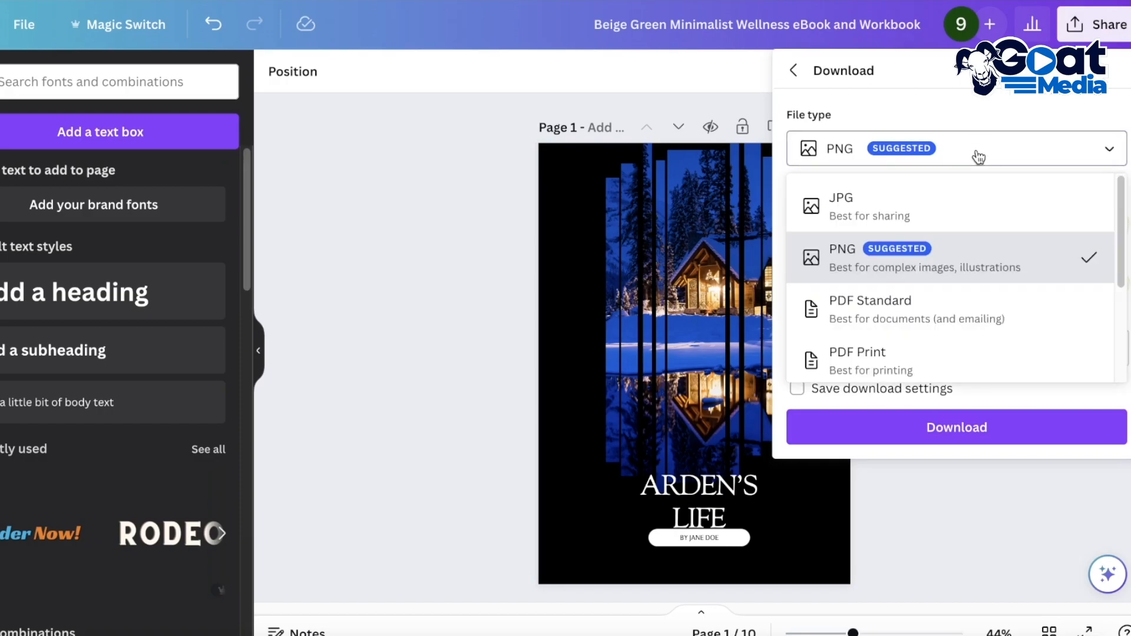
scroll(901, 213, down, 1)
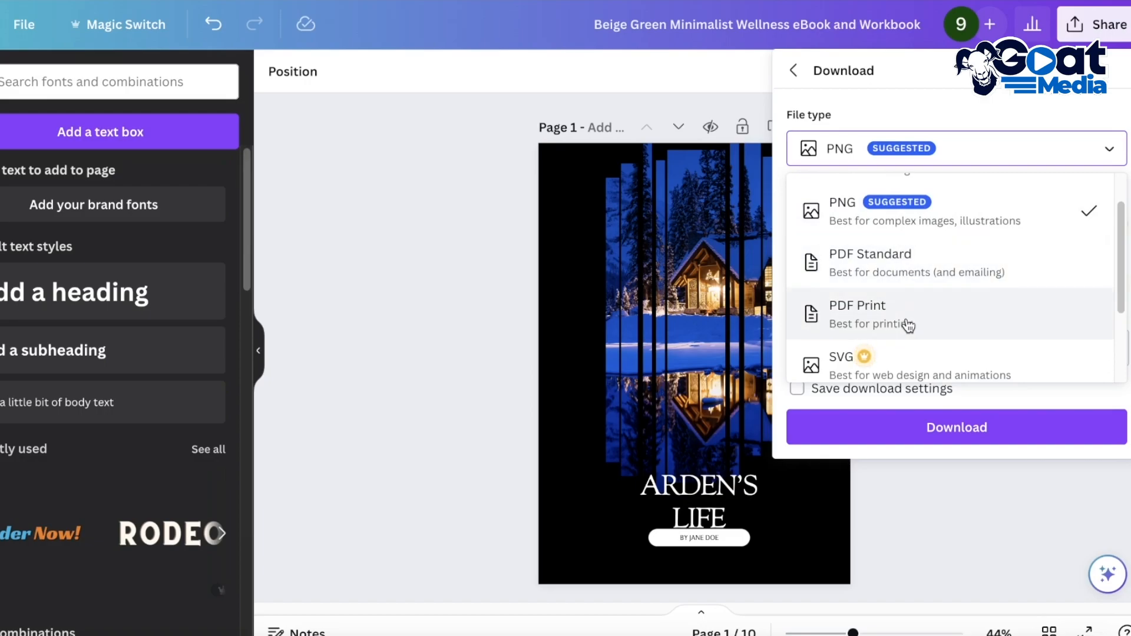
click(921, 284)
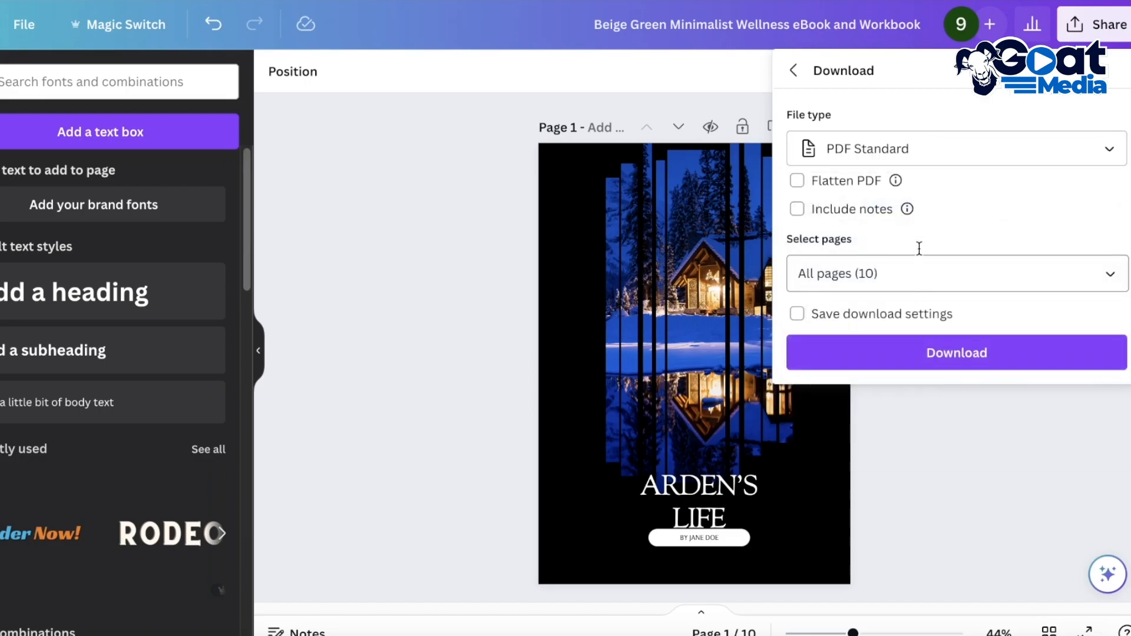
- Compare the available download formats and change the file type to PDF Print
click(941, 147)
scroll(945, 301, down, 3)
scroll(946, 298, up, 2)
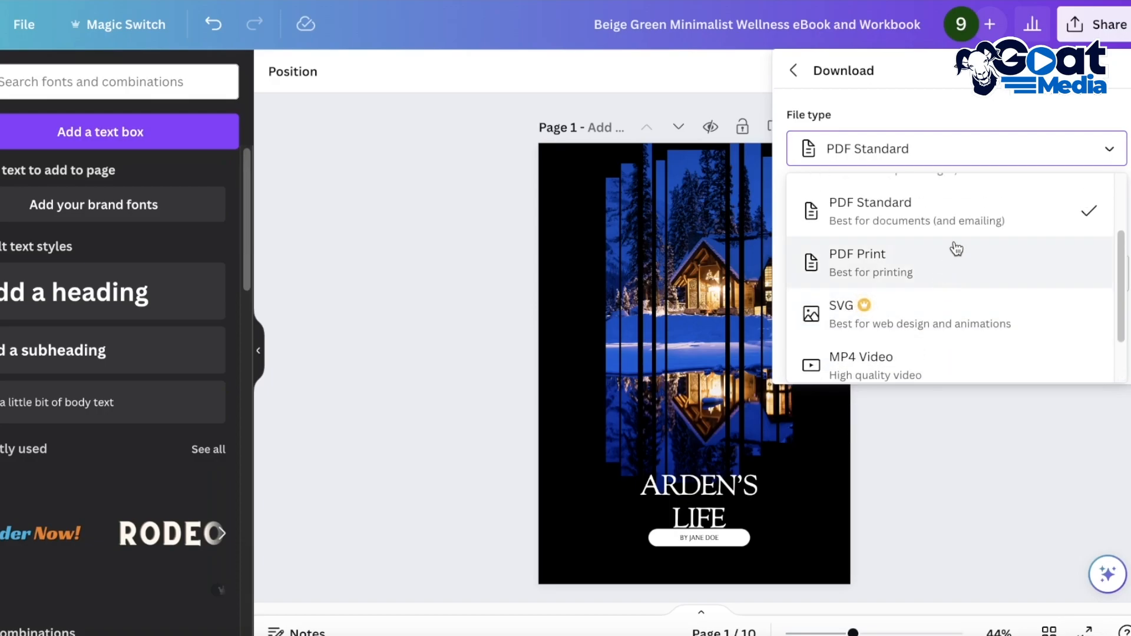
scroll(955, 245, up, 1)
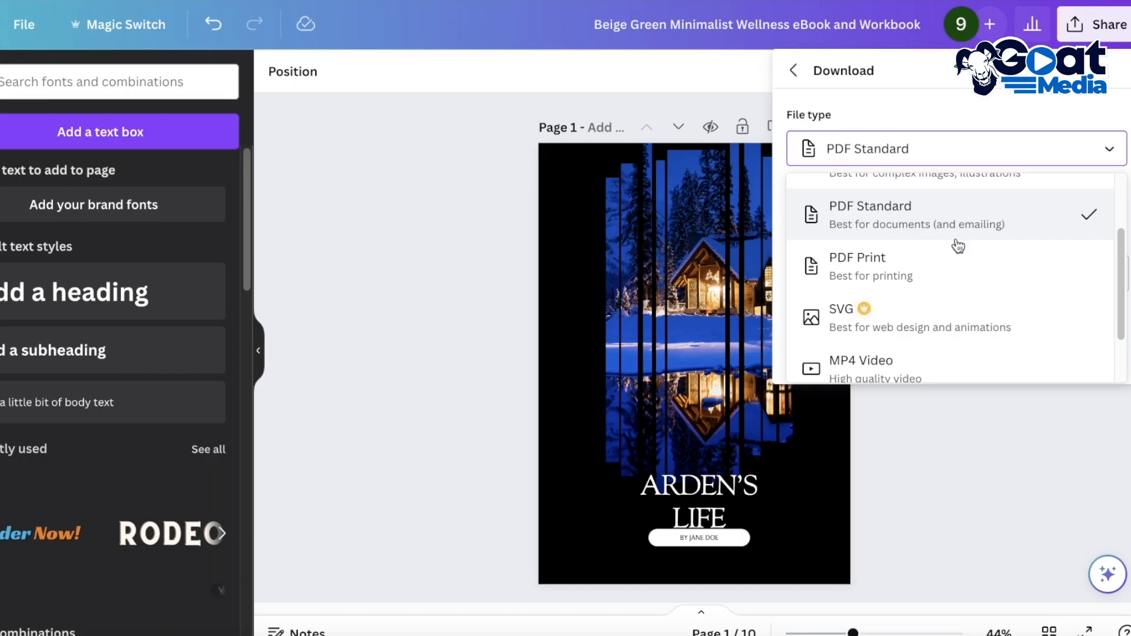
click(940, 278)
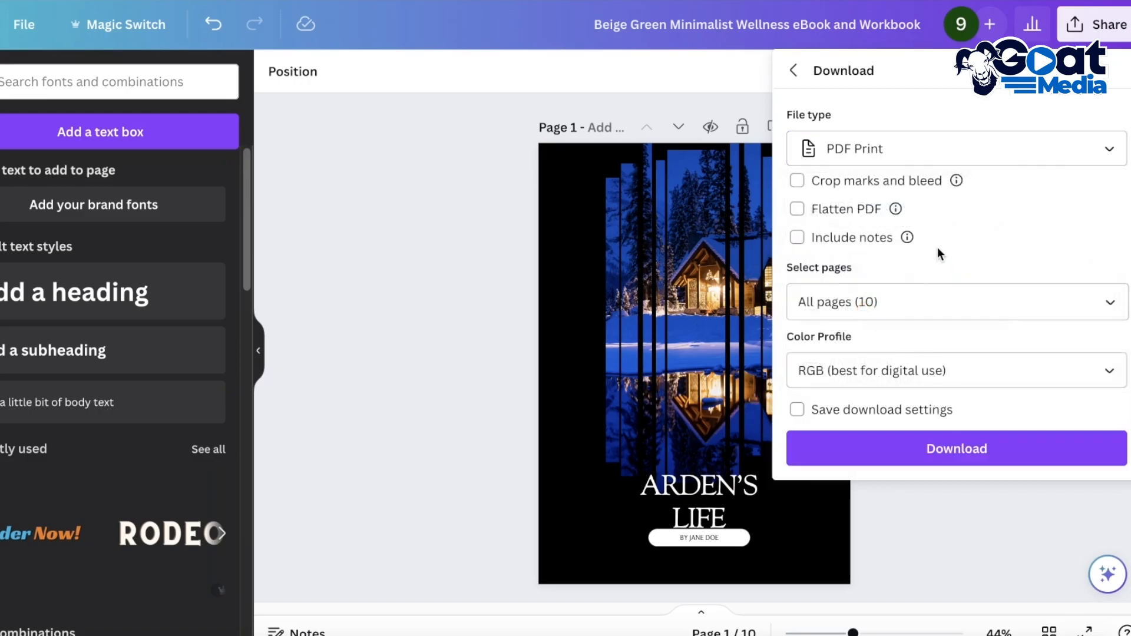
- Switch the download file type back to PNG and leave the download settings without downloading
click(948, 159)
click(871, 263)
click(921, 131)
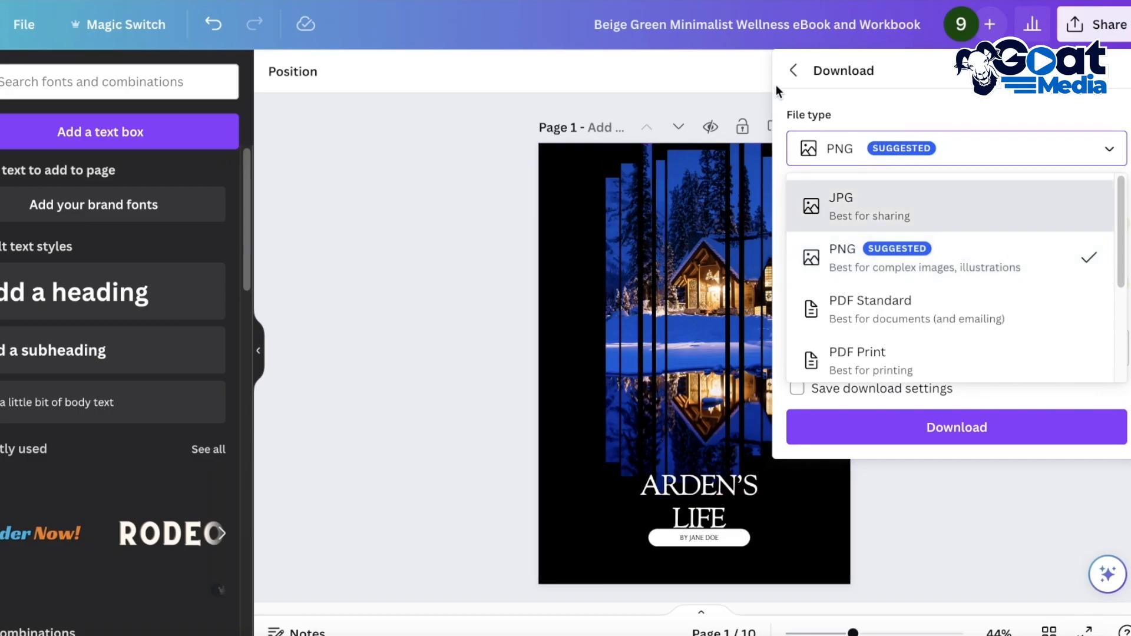
click(794, 71)
click(471, 204)
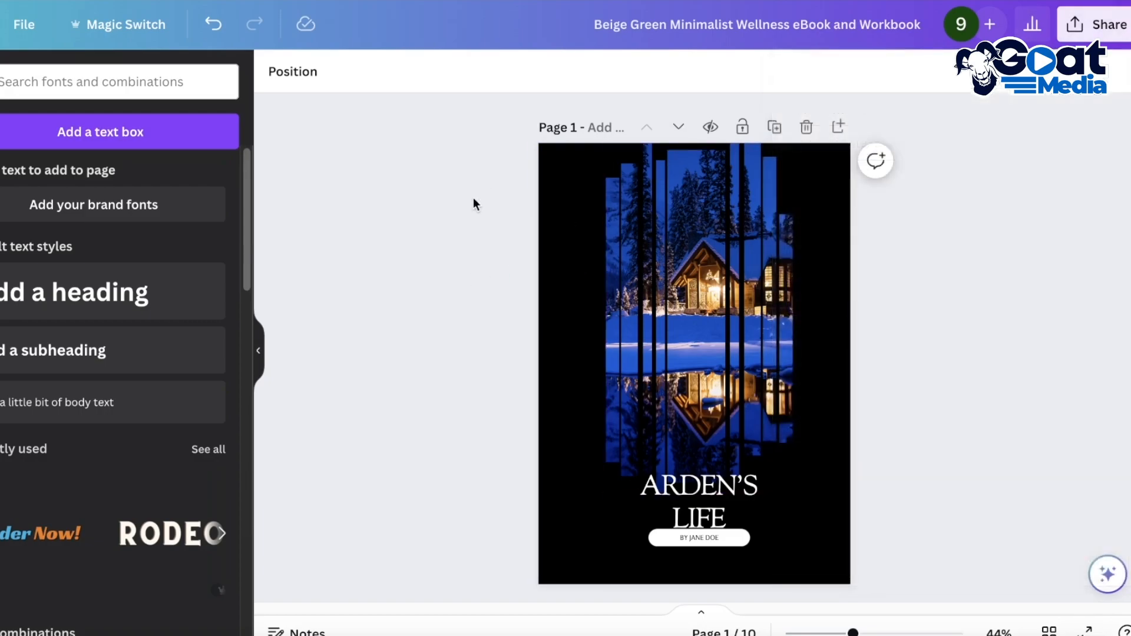
- Find Simplebooklet Flip among all the design's publishing options, open it and start connecting an account
click(1095, 24)
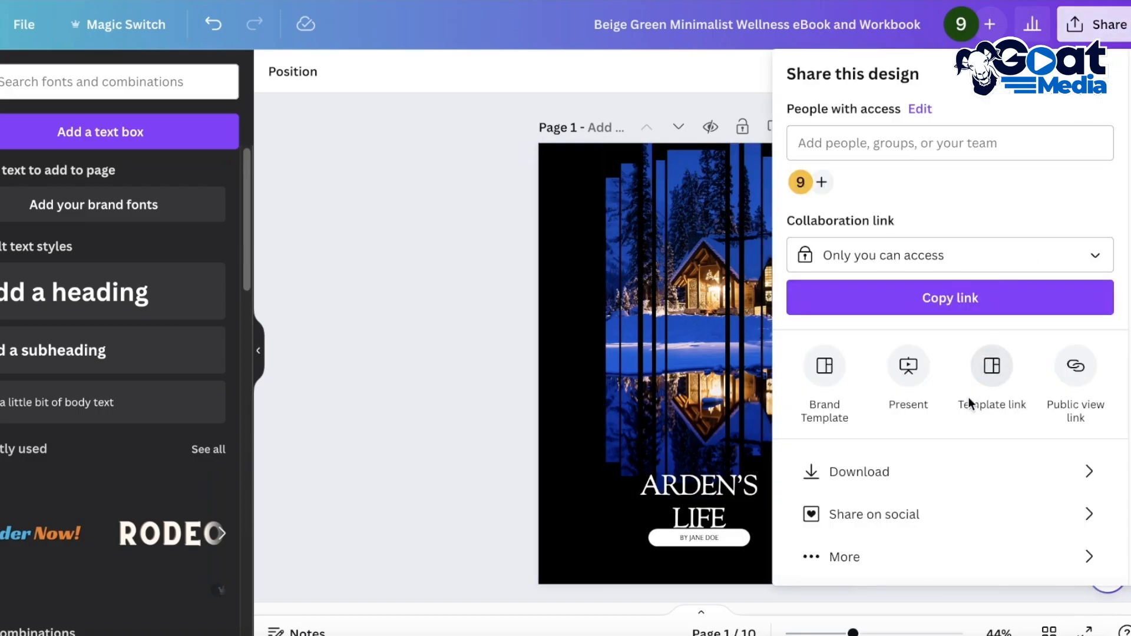
click(873, 564)
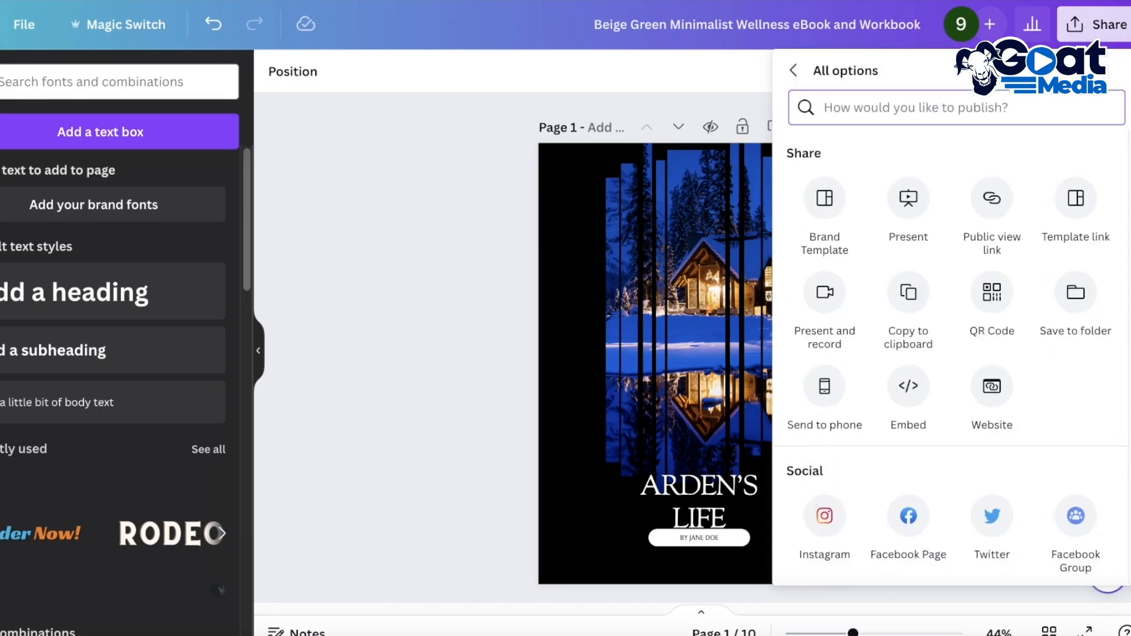
scroll(1031, 200, down, 4)
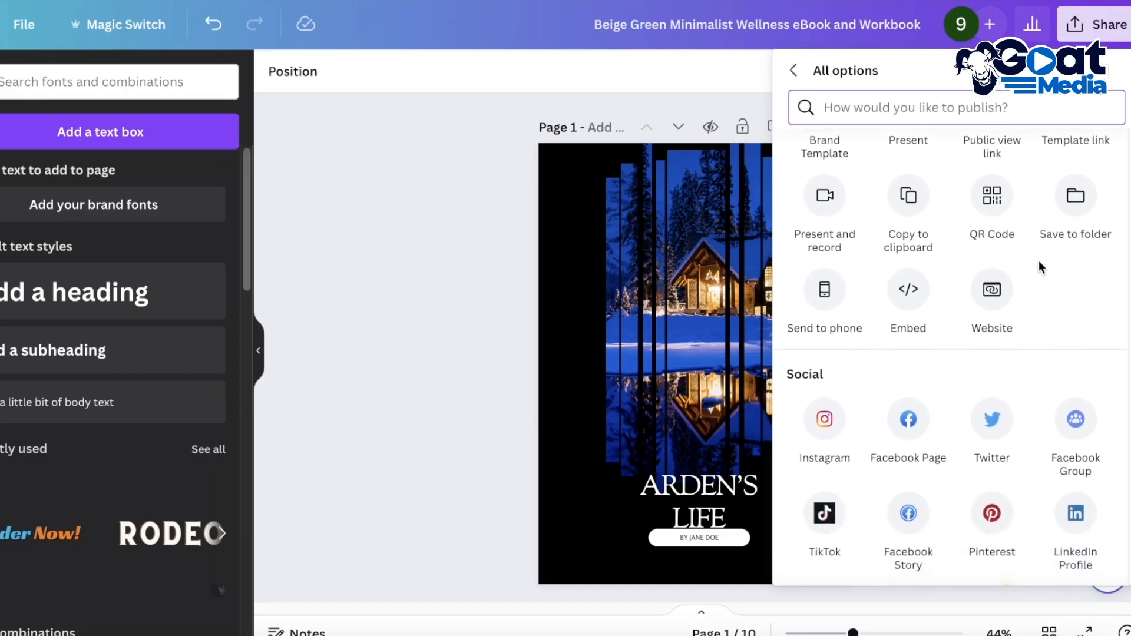
scroll(1039, 268, down, 5)
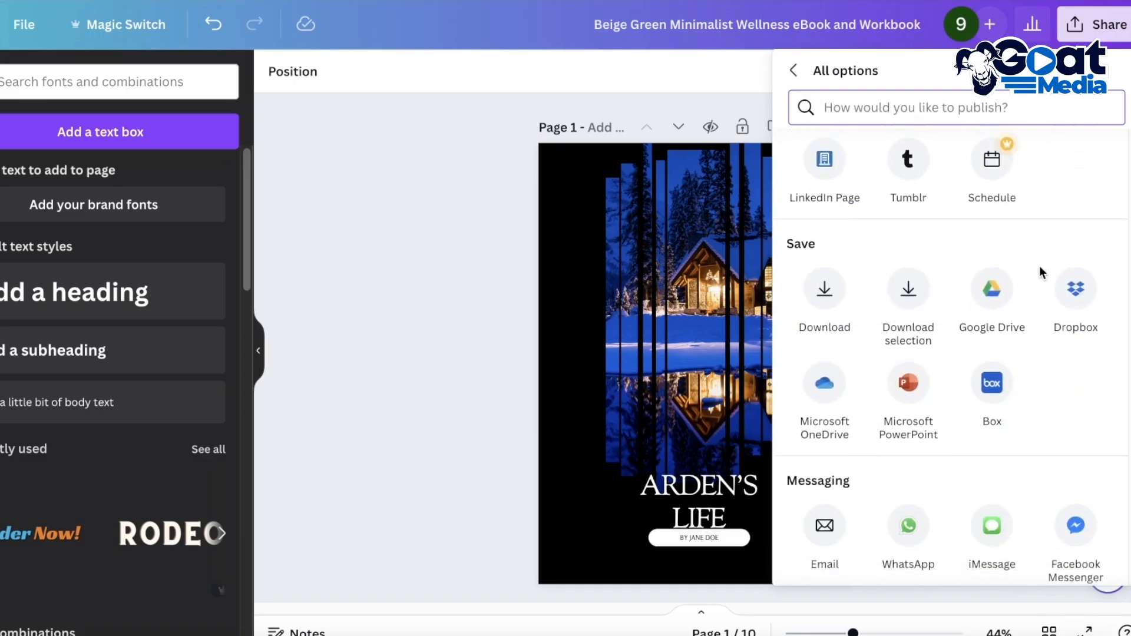
scroll(1039, 271, down, 7)
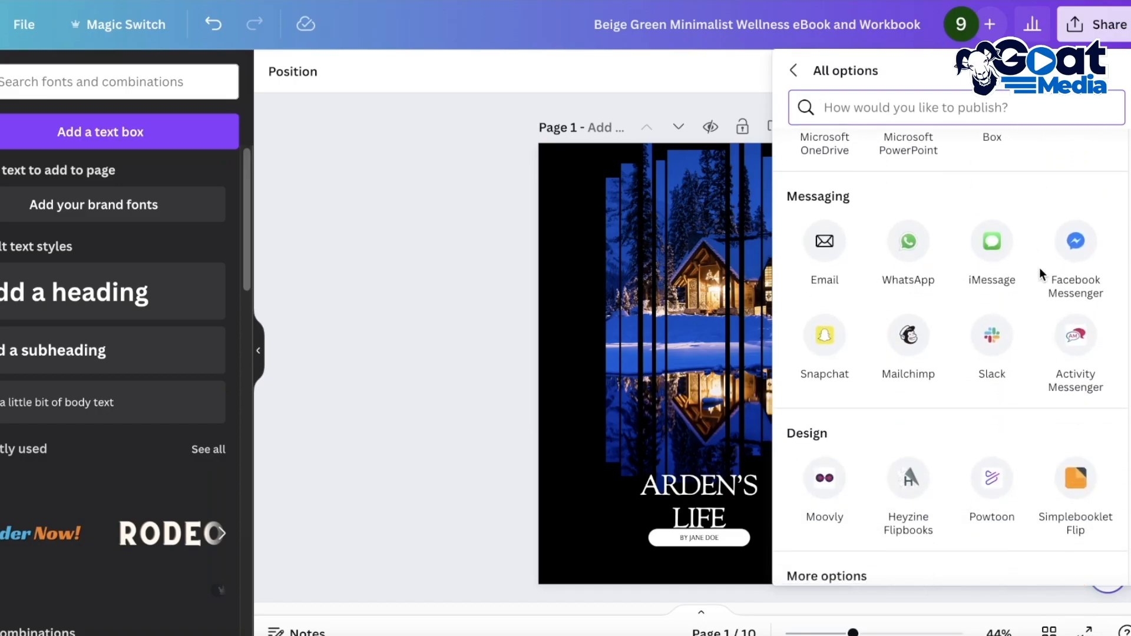
scroll(993, 272, down, 2)
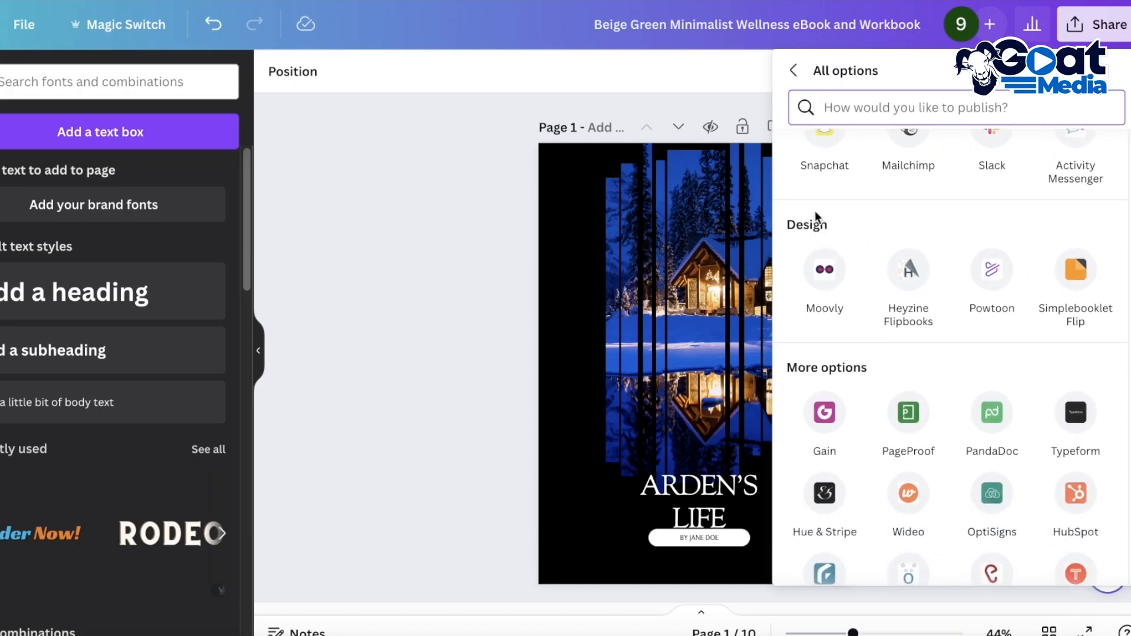
click(1089, 280)
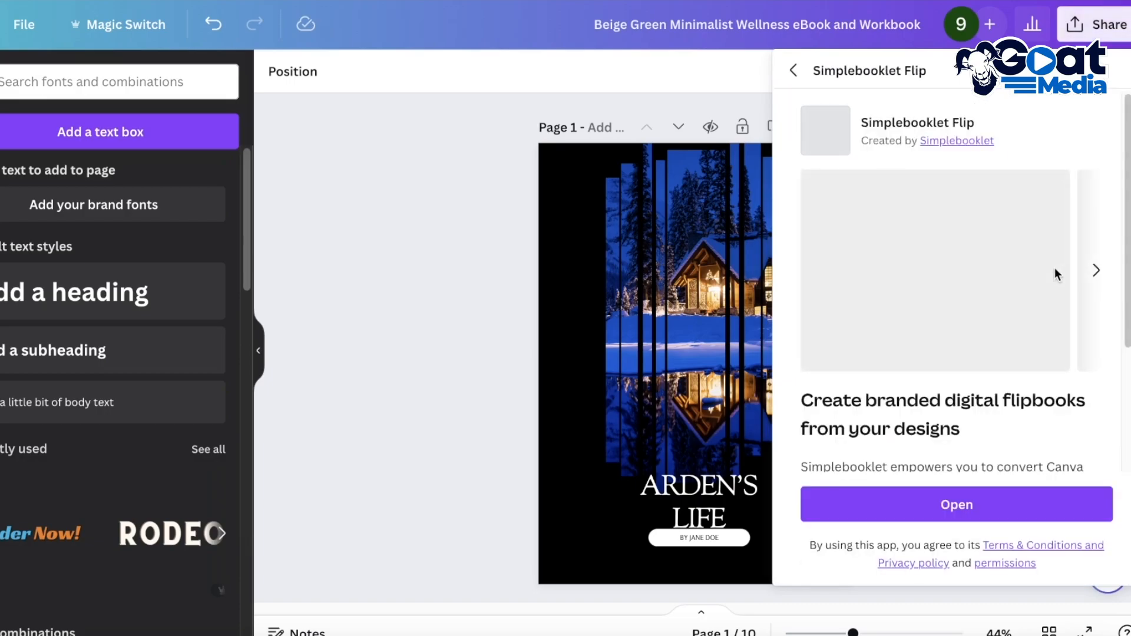
click(941, 510)
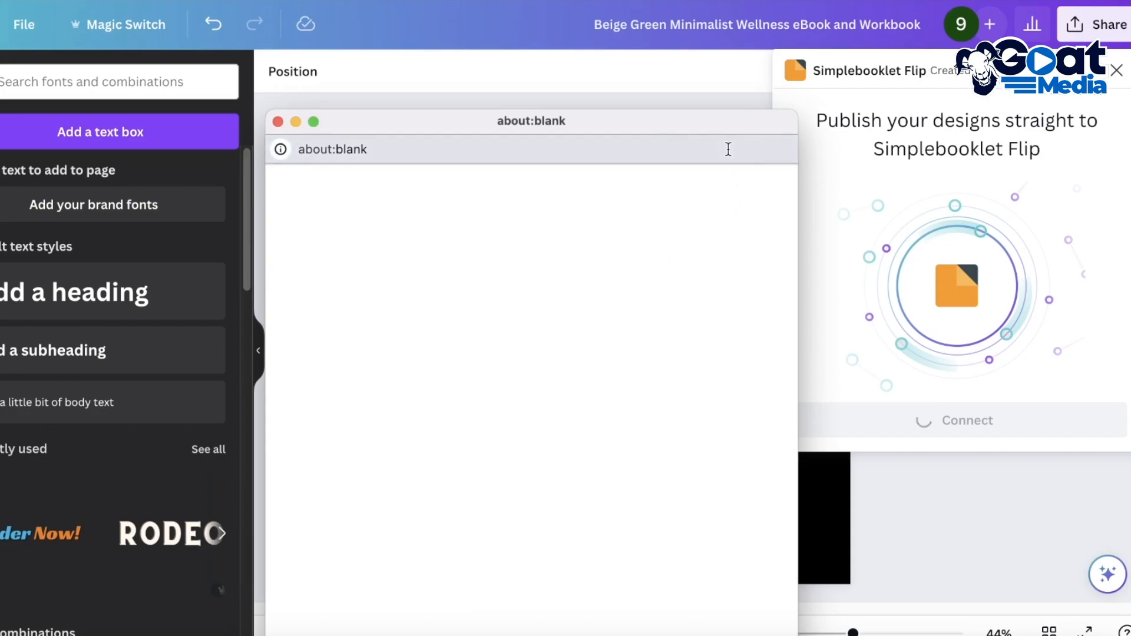
- Sign up to Simplebooklet with an existing Google account and continue to exporting the design
drag(674, 125, 670, 66)
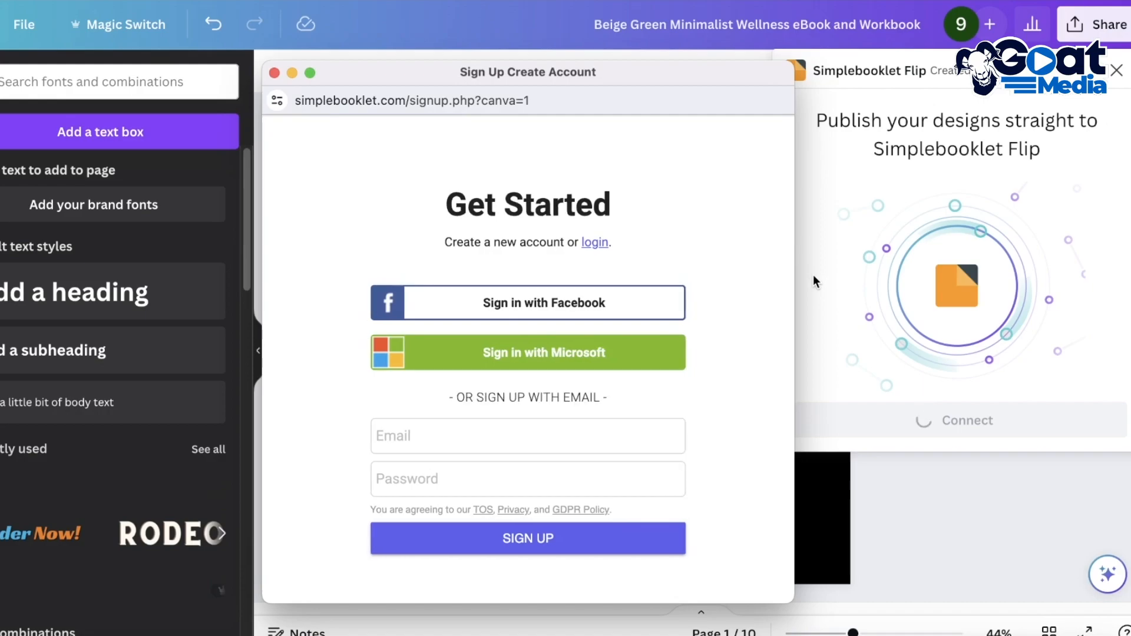
click(580, 279)
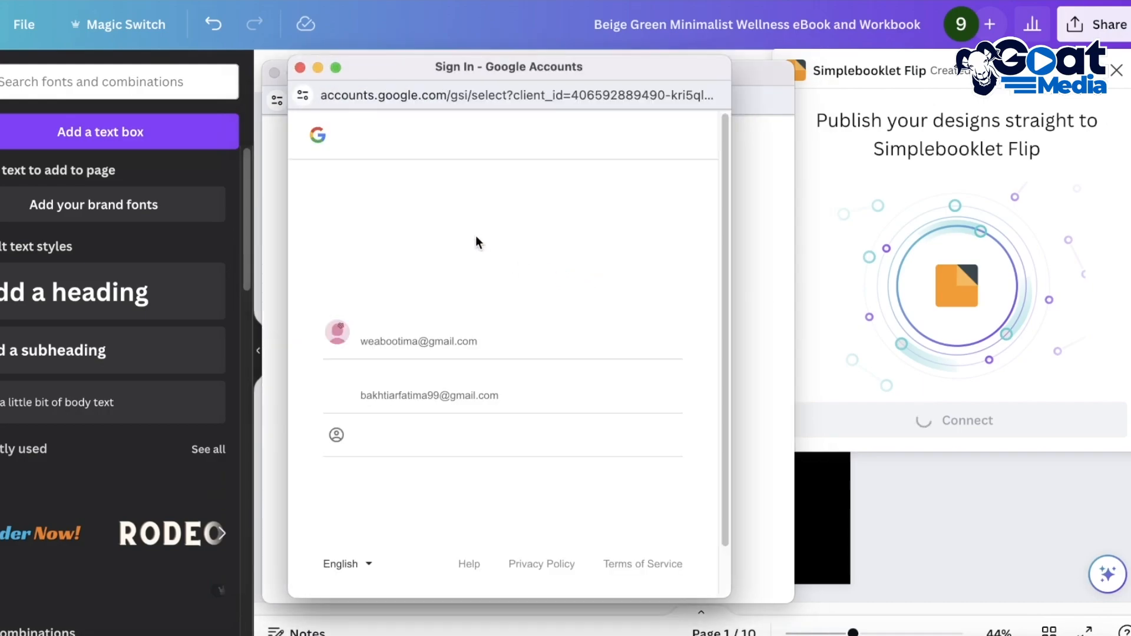
click(467, 353)
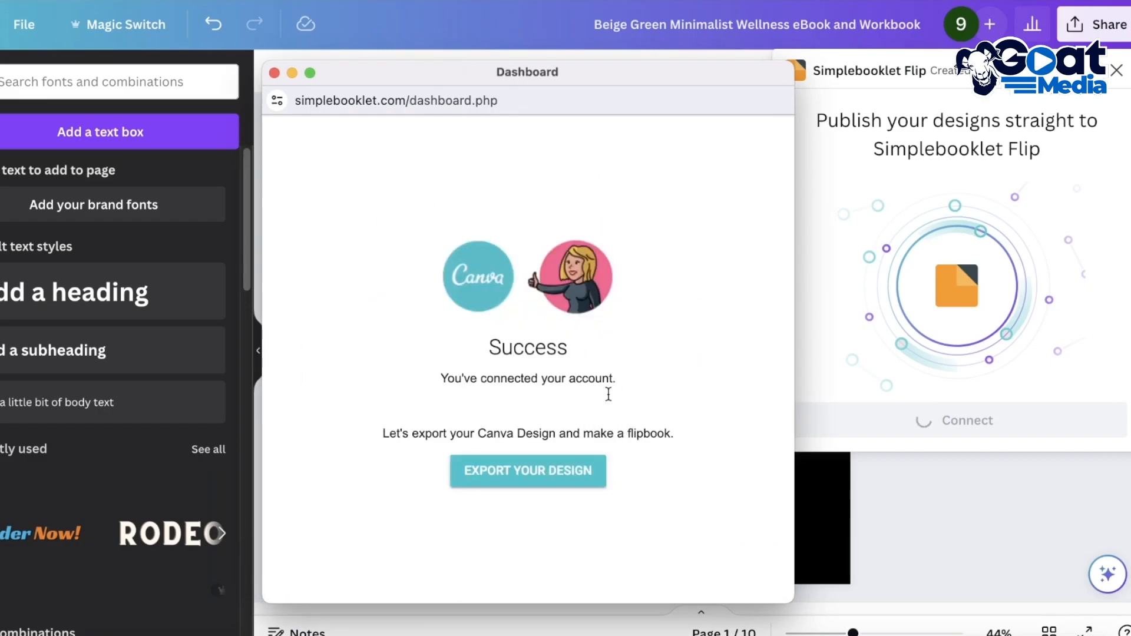
click(548, 474)
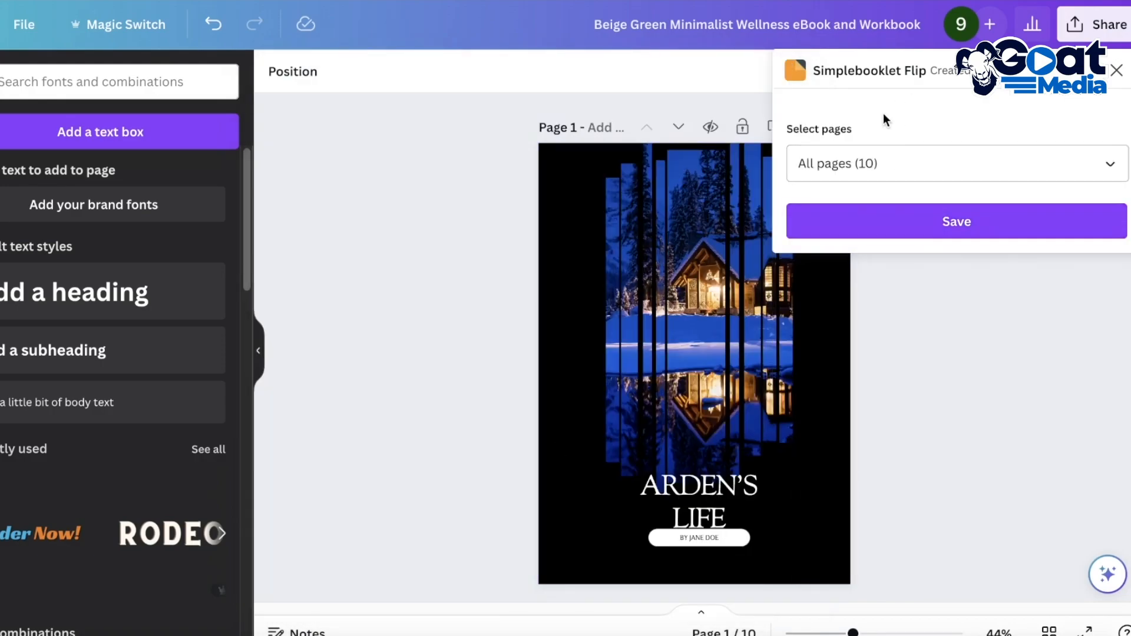
- Save all 10 pages to Simplebooklet Flip and convert them into a booklet that replaces Sample
click(836, 163)
click(836, 162)
click(899, 221)
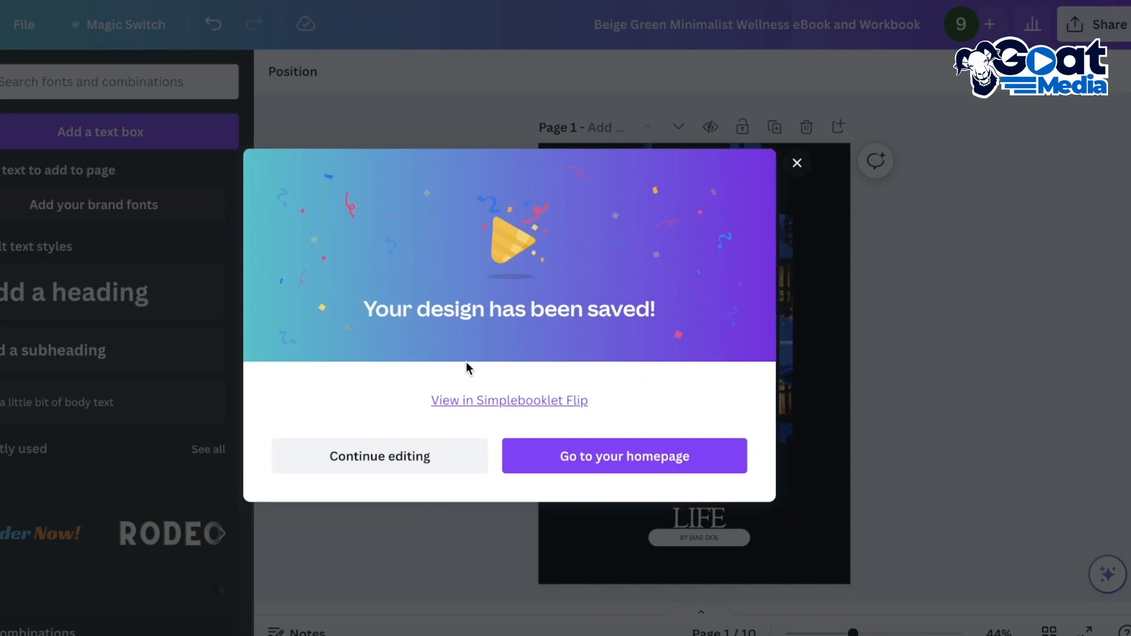
click(507, 402)
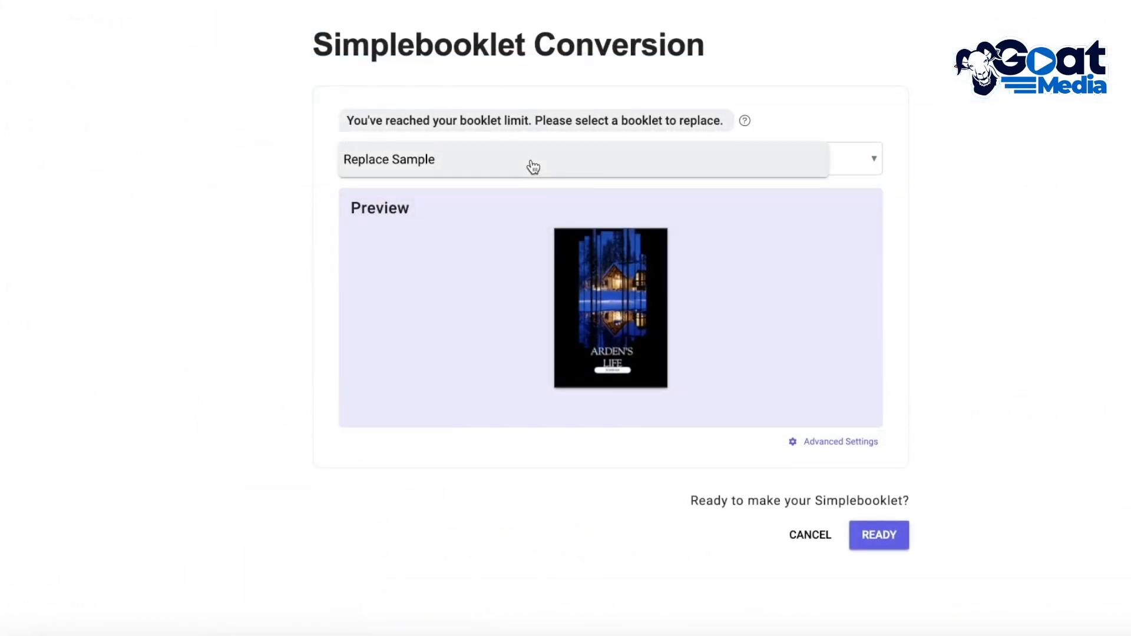
click(890, 570)
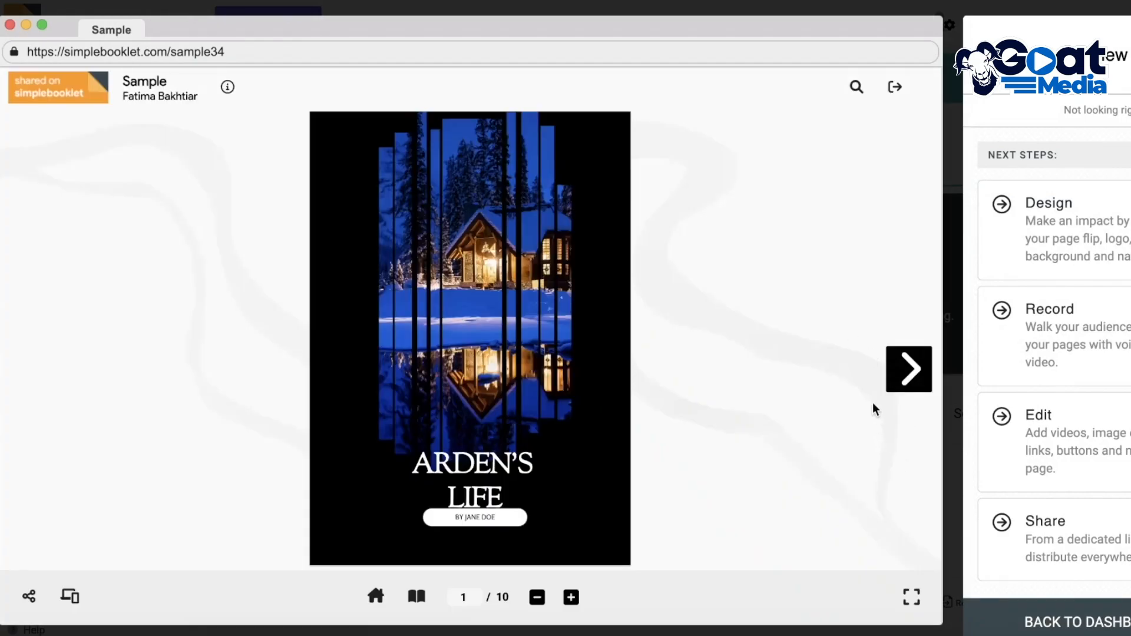
- Page through the booklet preview from the cover to the Mindfulness Worksheet spread
click(910, 383)
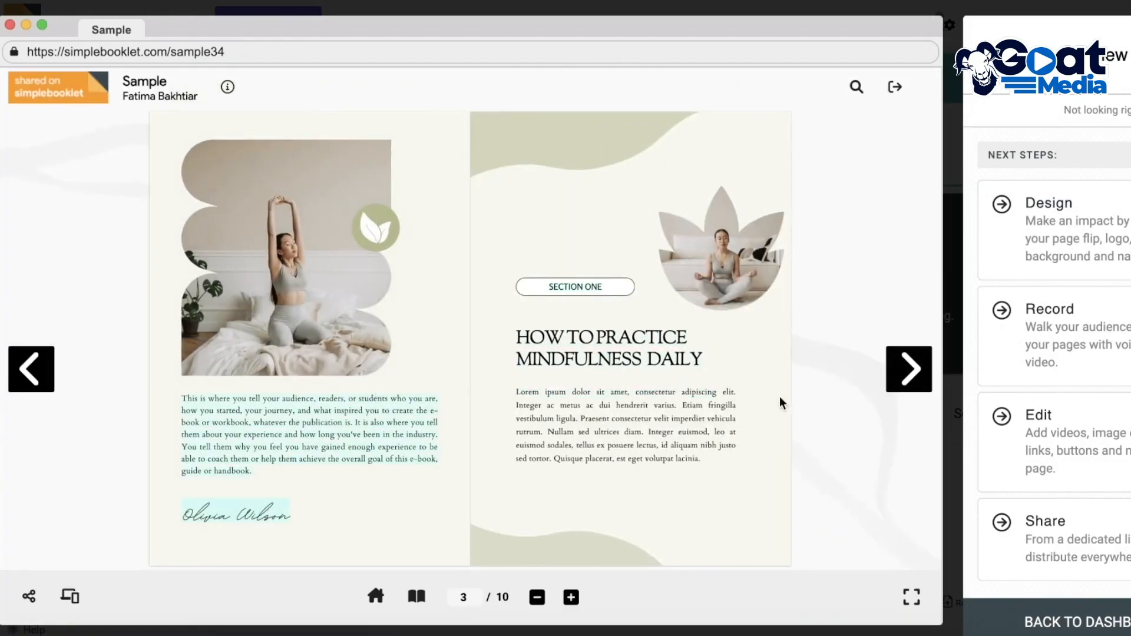
click(902, 383)
click(902, 383)
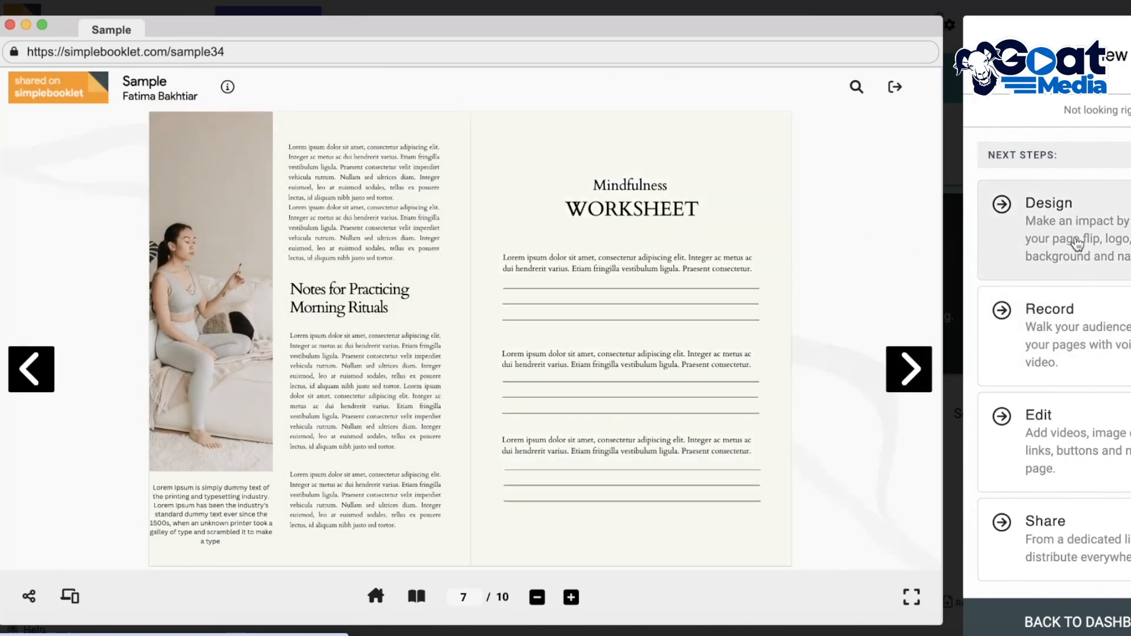
- Open the page flip transition options in the booklet's design settings and select the single-page Page Curl for desktop
click(1077, 243)
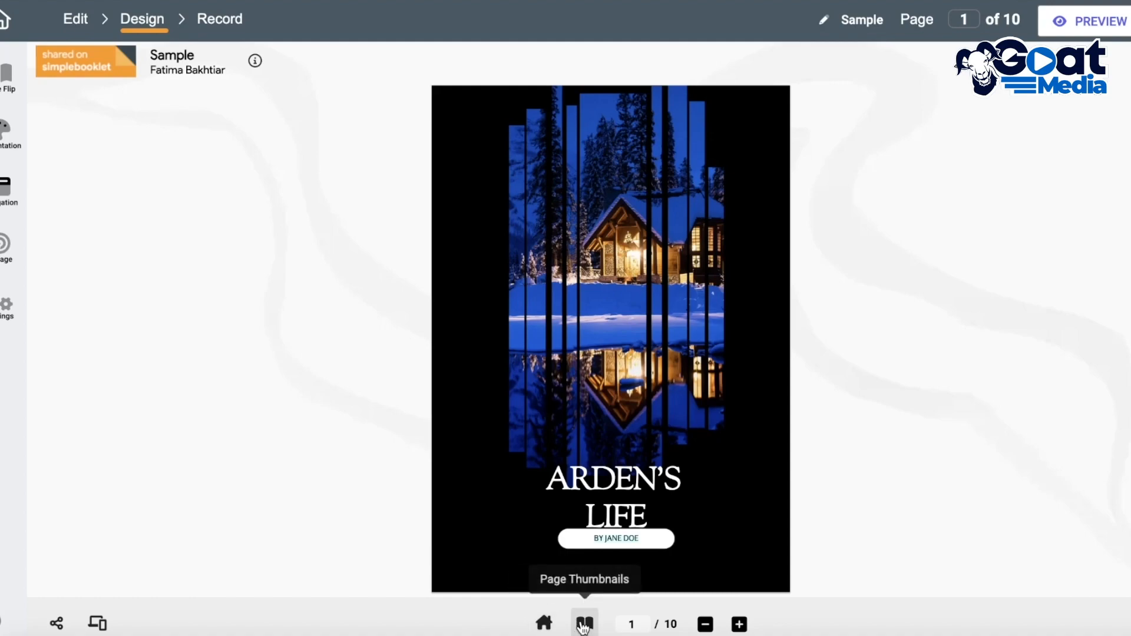
click(7, 84)
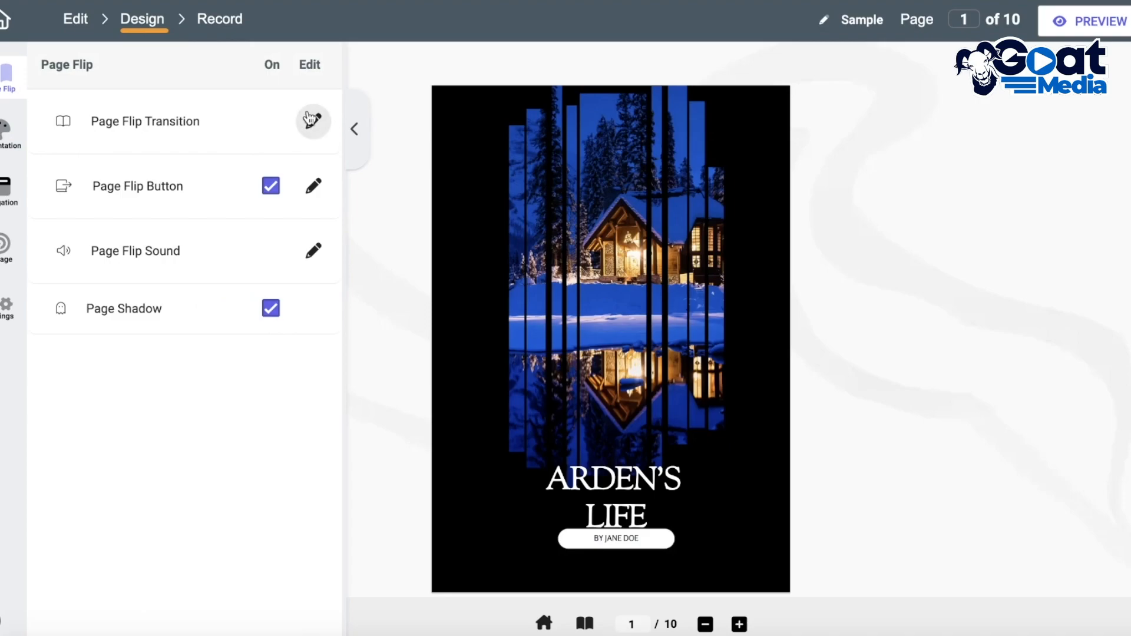
click(308, 120)
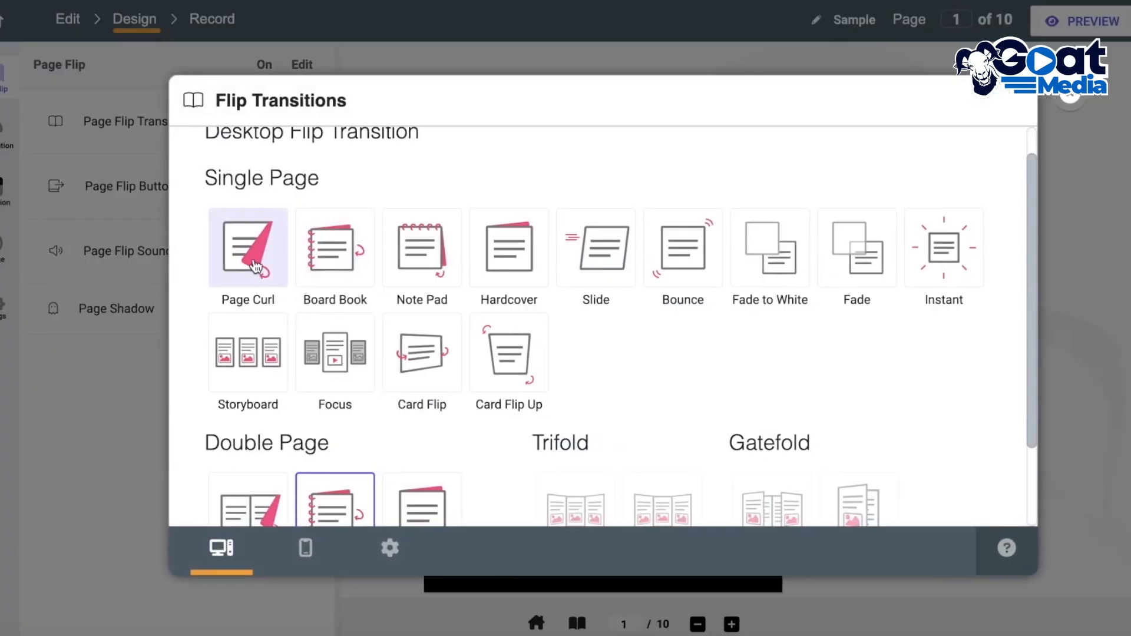
scroll(329, 396, down, 2)
scroll(327, 384, up, 3)
click(229, 291)
- Set the desktop flip transition to the double-page Page Curl and close the transition options
scroll(595, 386, down, 2)
click(248, 424)
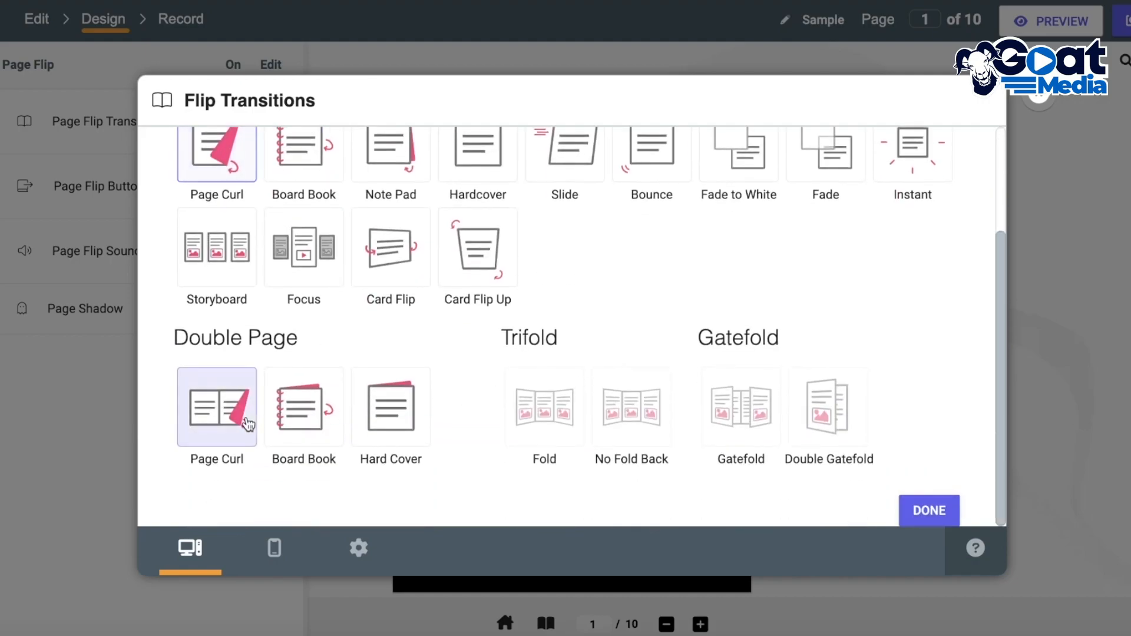
scroll(677, 368, up, 2)
scroll(732, 373, down, 2)
scroll(854, 282, up, 2)
click(1034, 101)
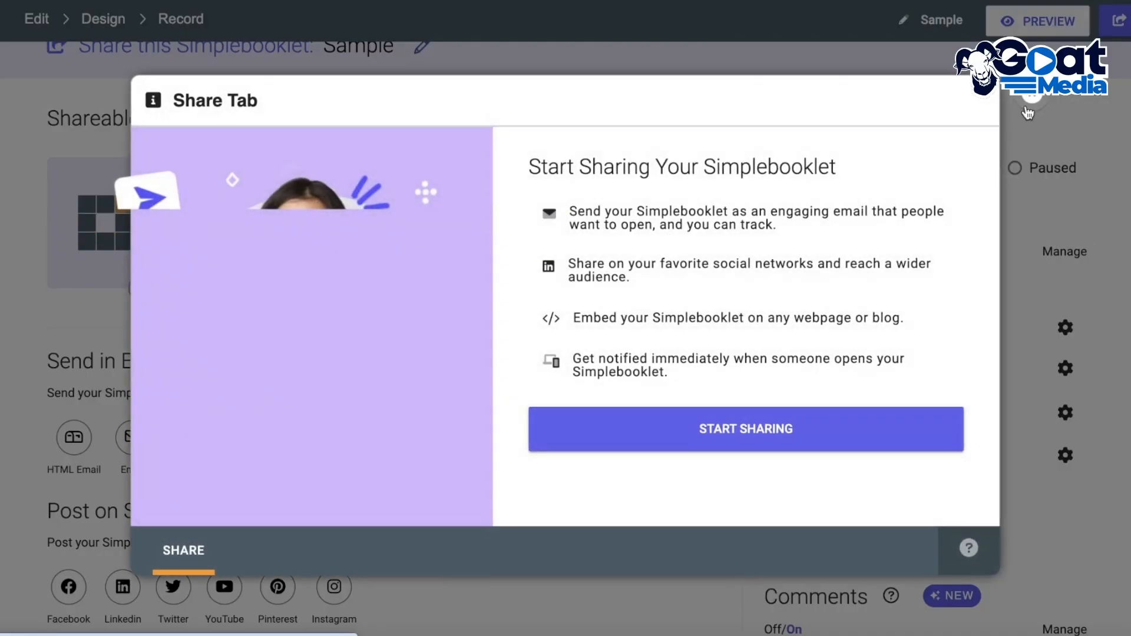
- Dismiss the sharing introduction and examine the booklet's options for email, social media, messaging, webpage embedding, saving and access control
click(1024, 98)
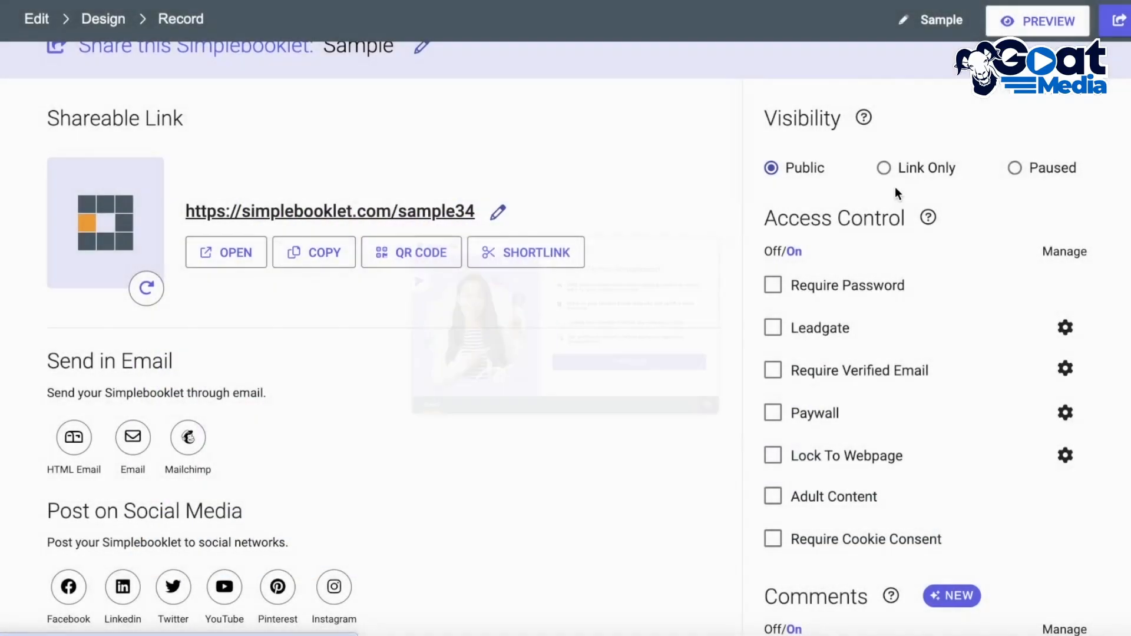
scroll(616, 305, down, 2)
scroll(615, 305, down, 3)
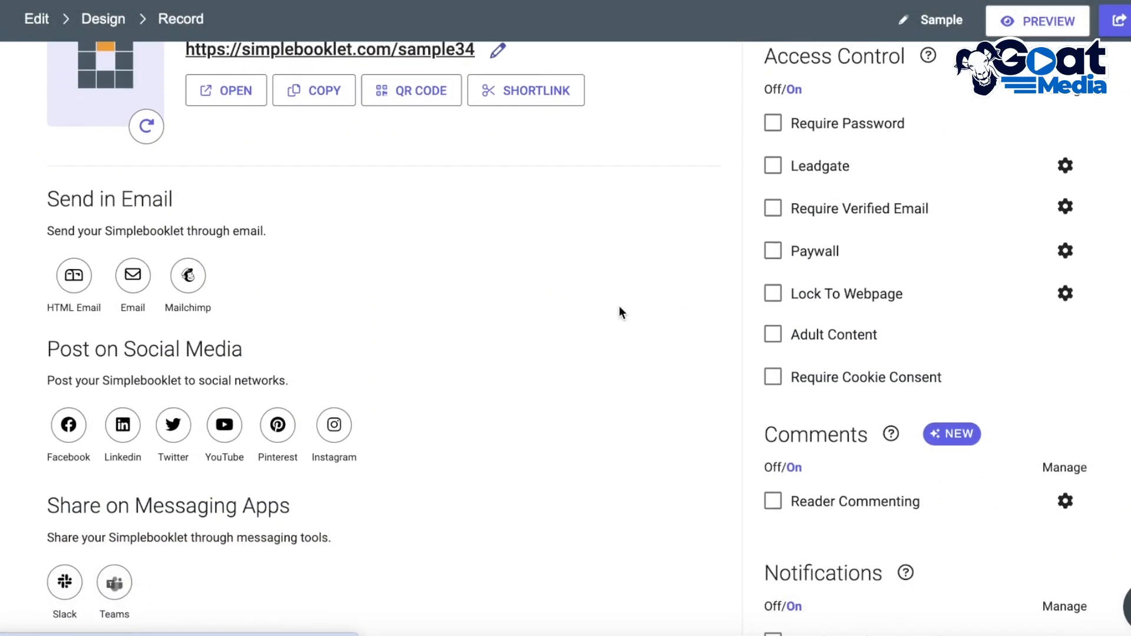
scroll(374, 237, down, 4)
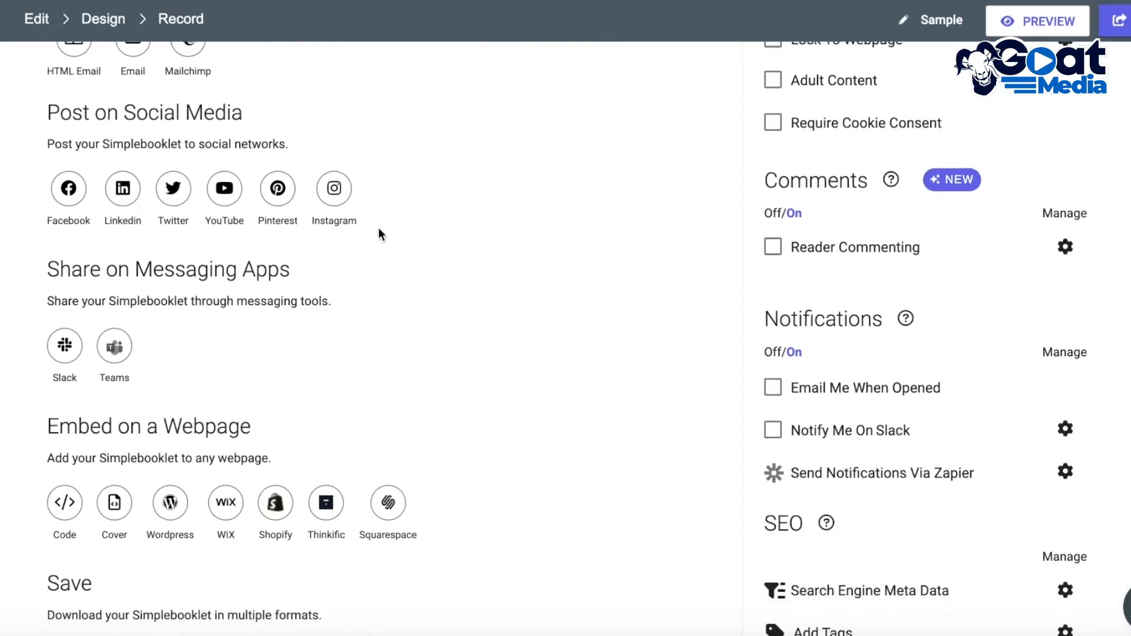
scroll(536, 209, down, 3)
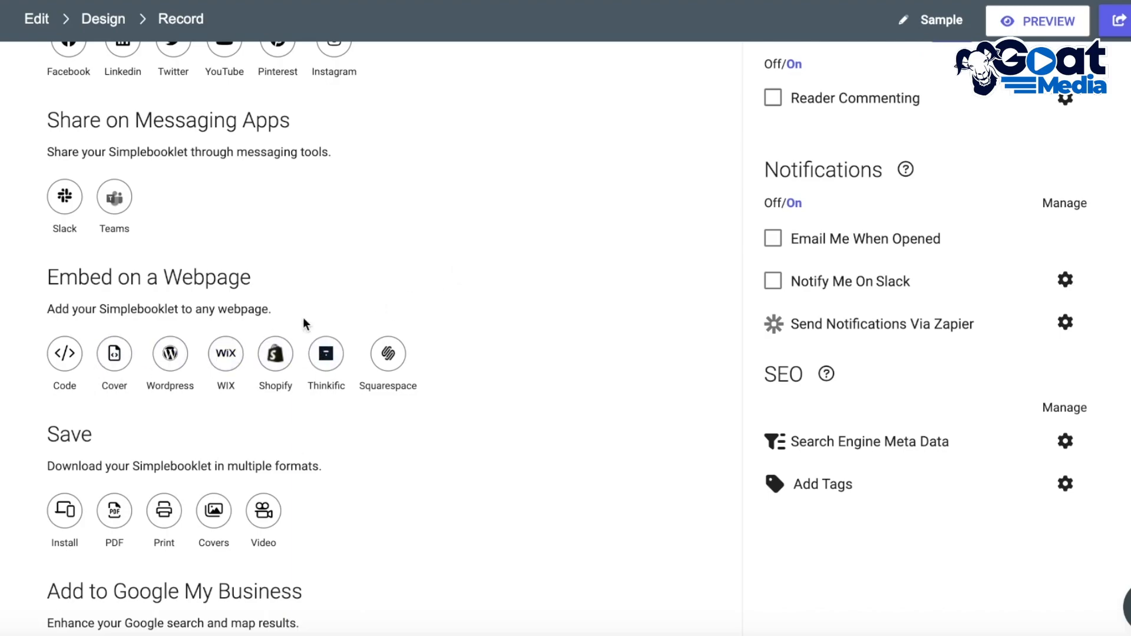
scroll(401, 271, up, 1)
scroll(348, 318, down, 4)
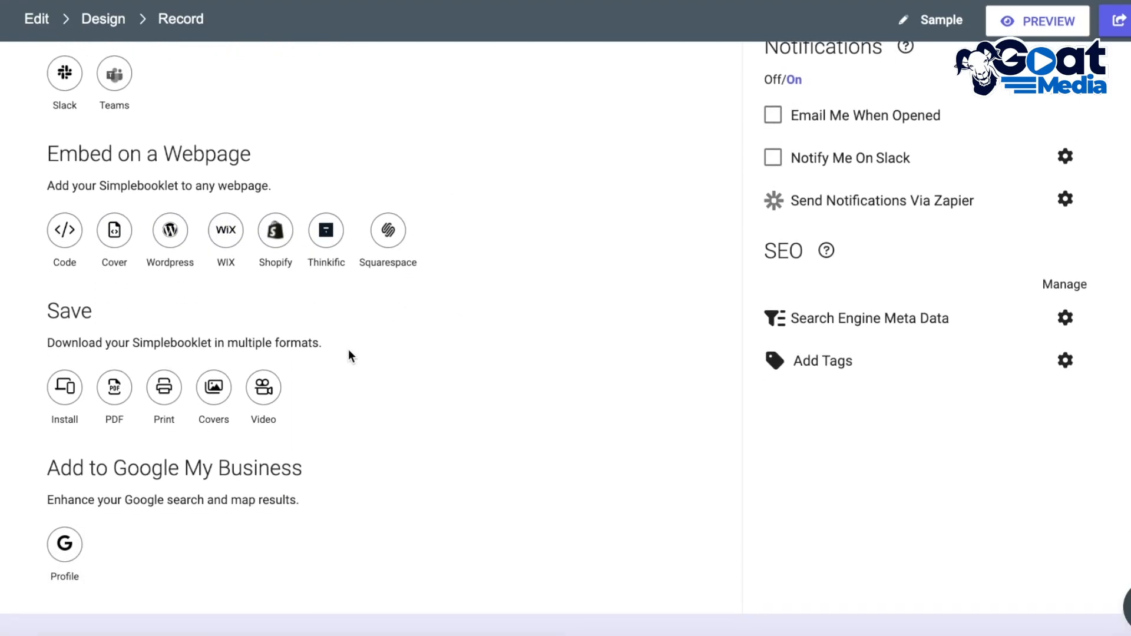
scroll(346, 353, up, 4)
scroll(328, 424, up, 3)
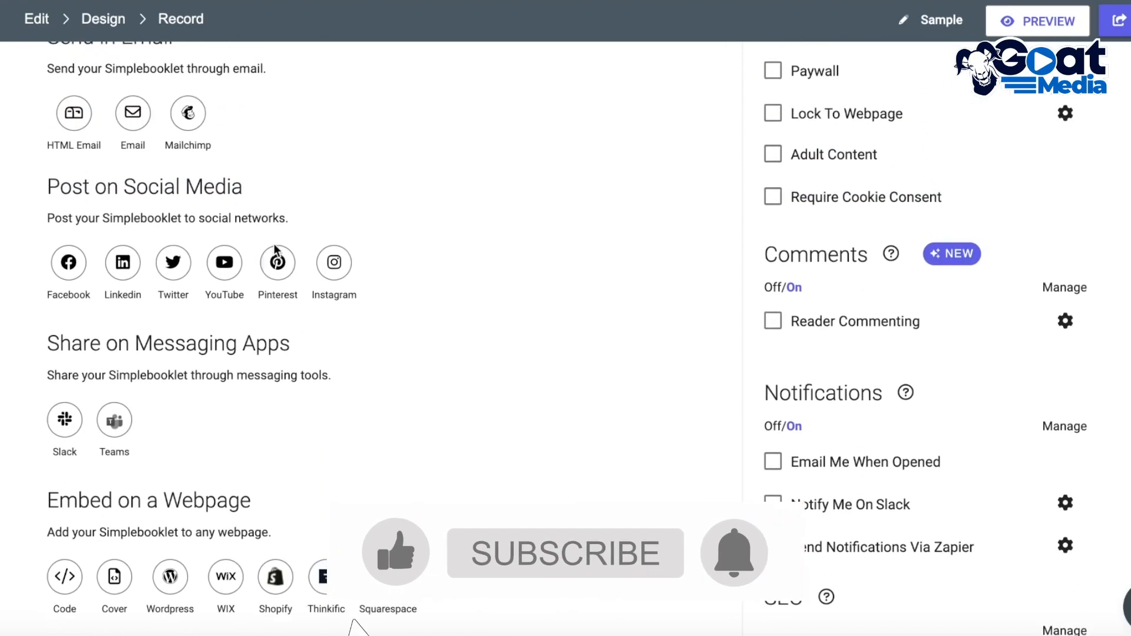